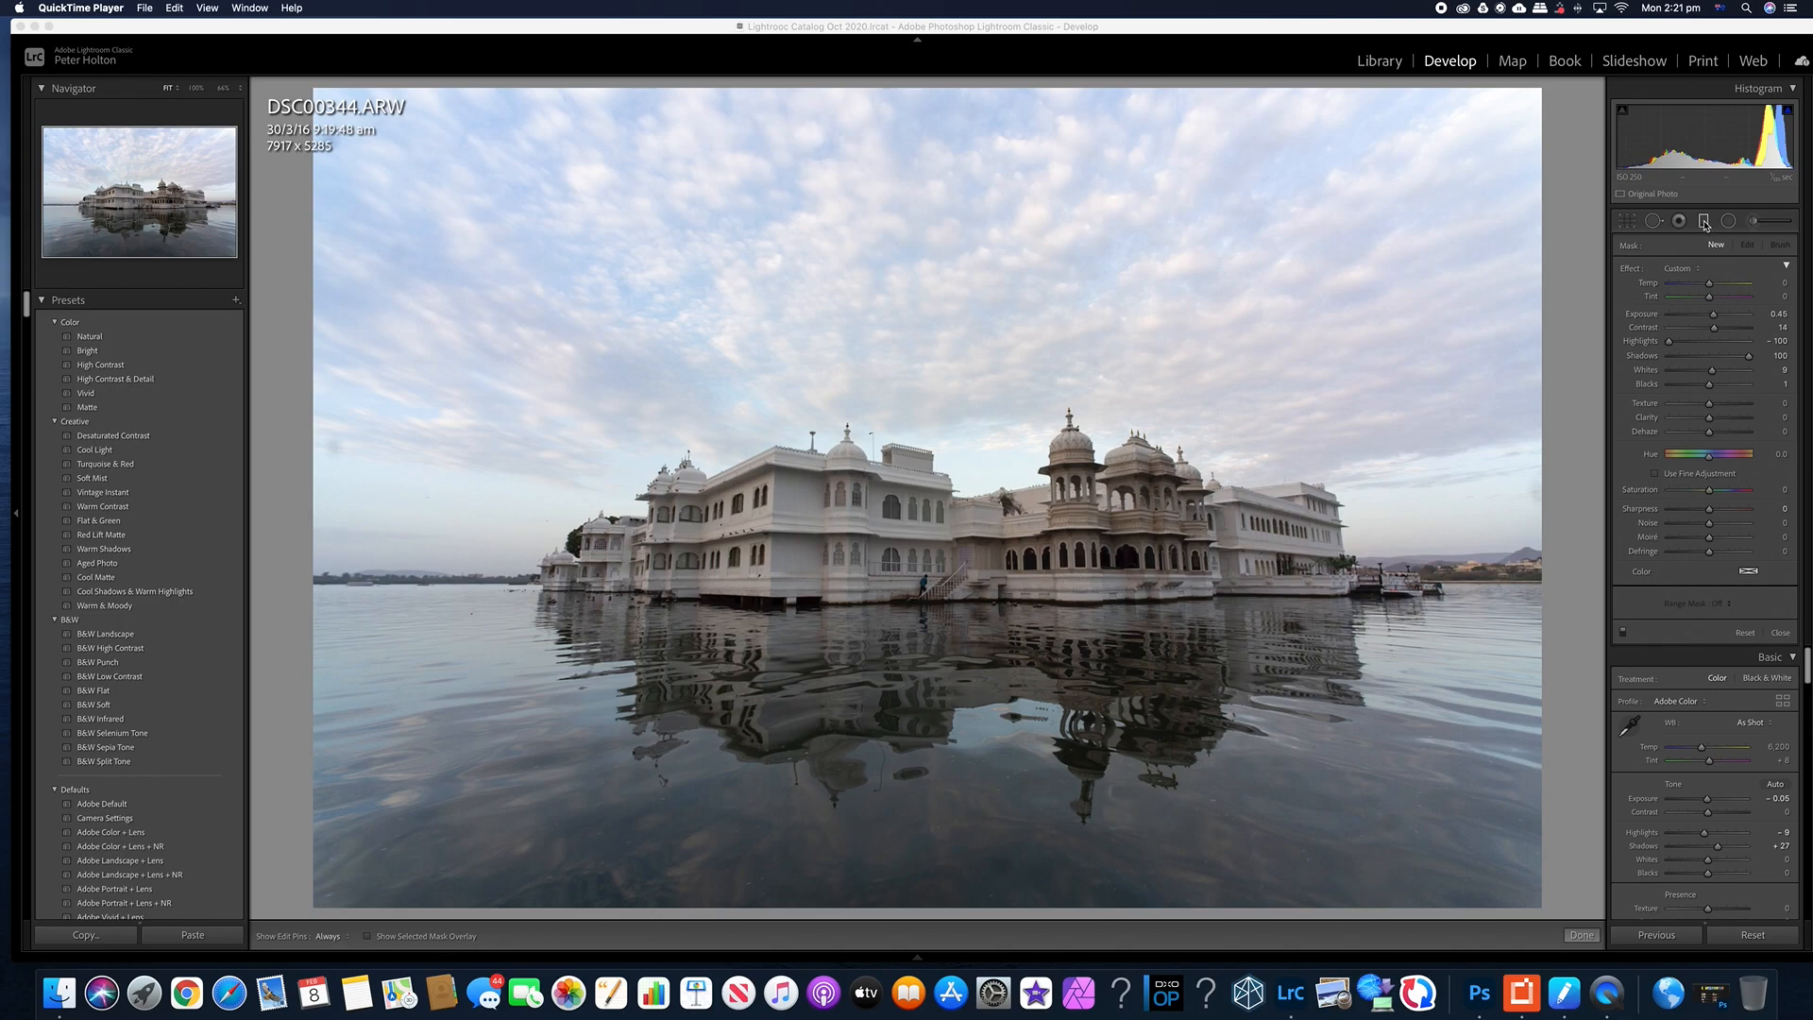
- Draw a horizontal graduated filter from the sky just above the palace down to the waterline
click(1706, 225)
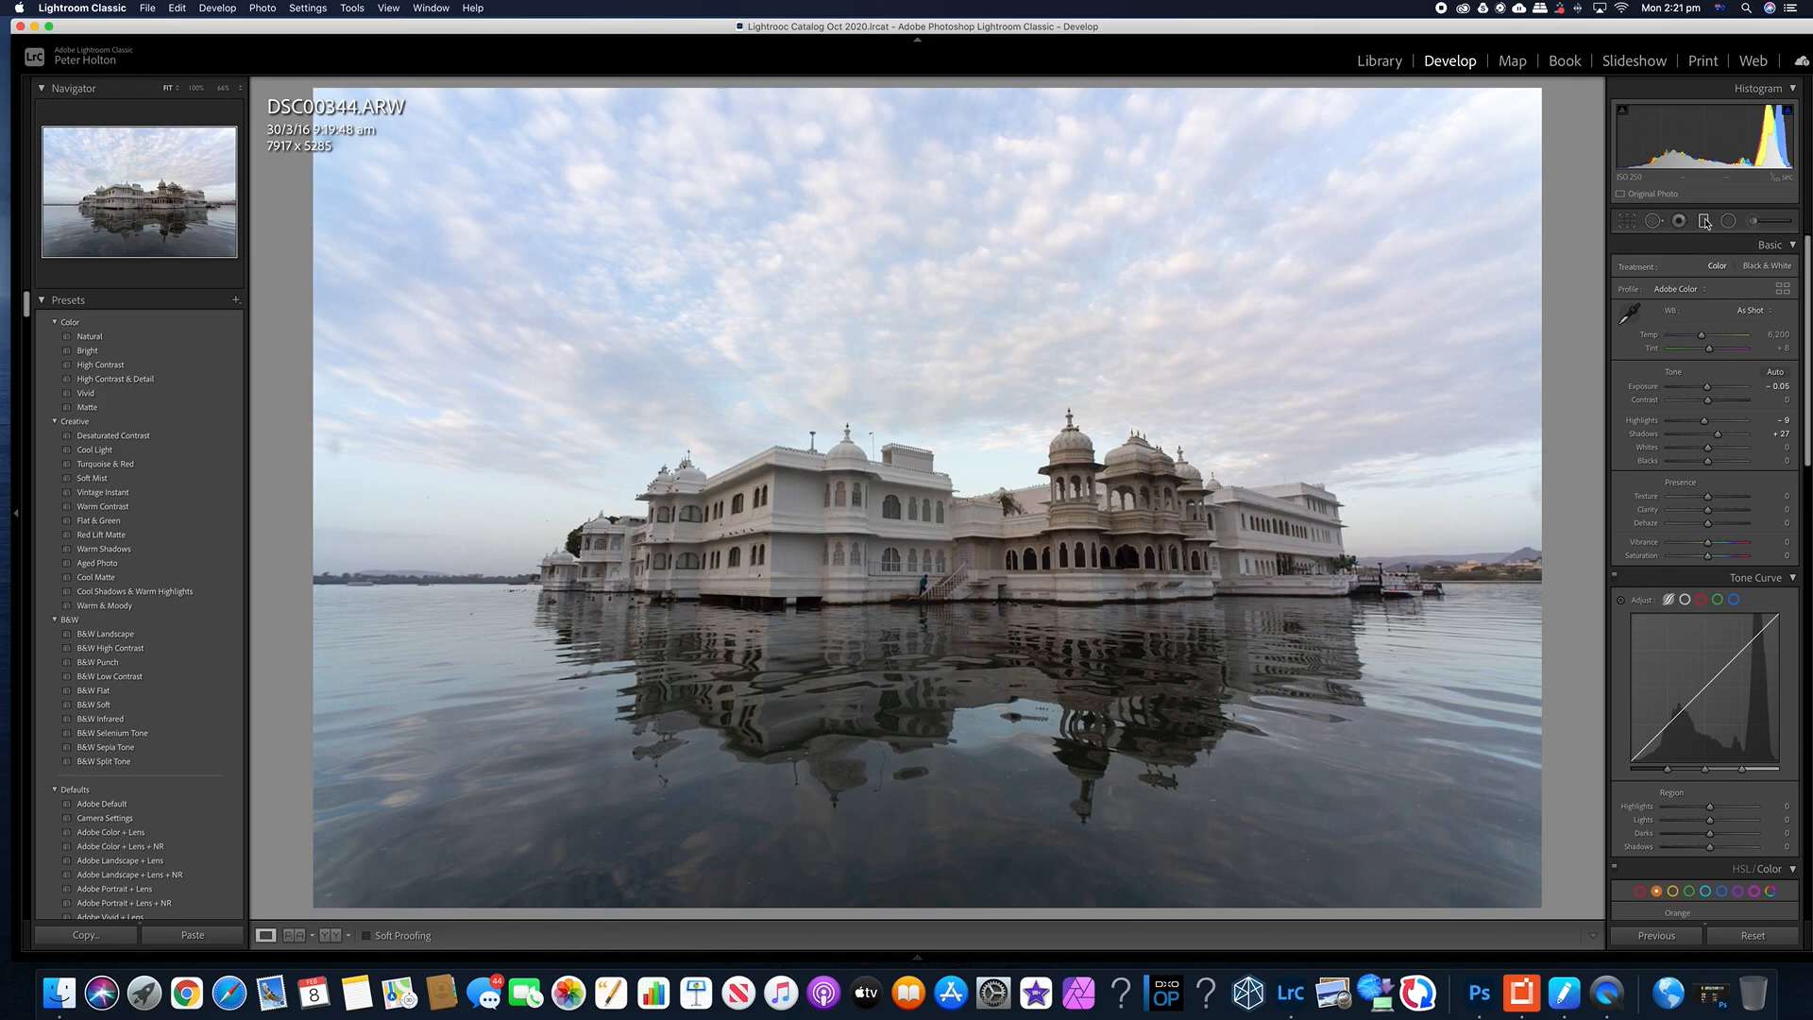
click(1707, 221)
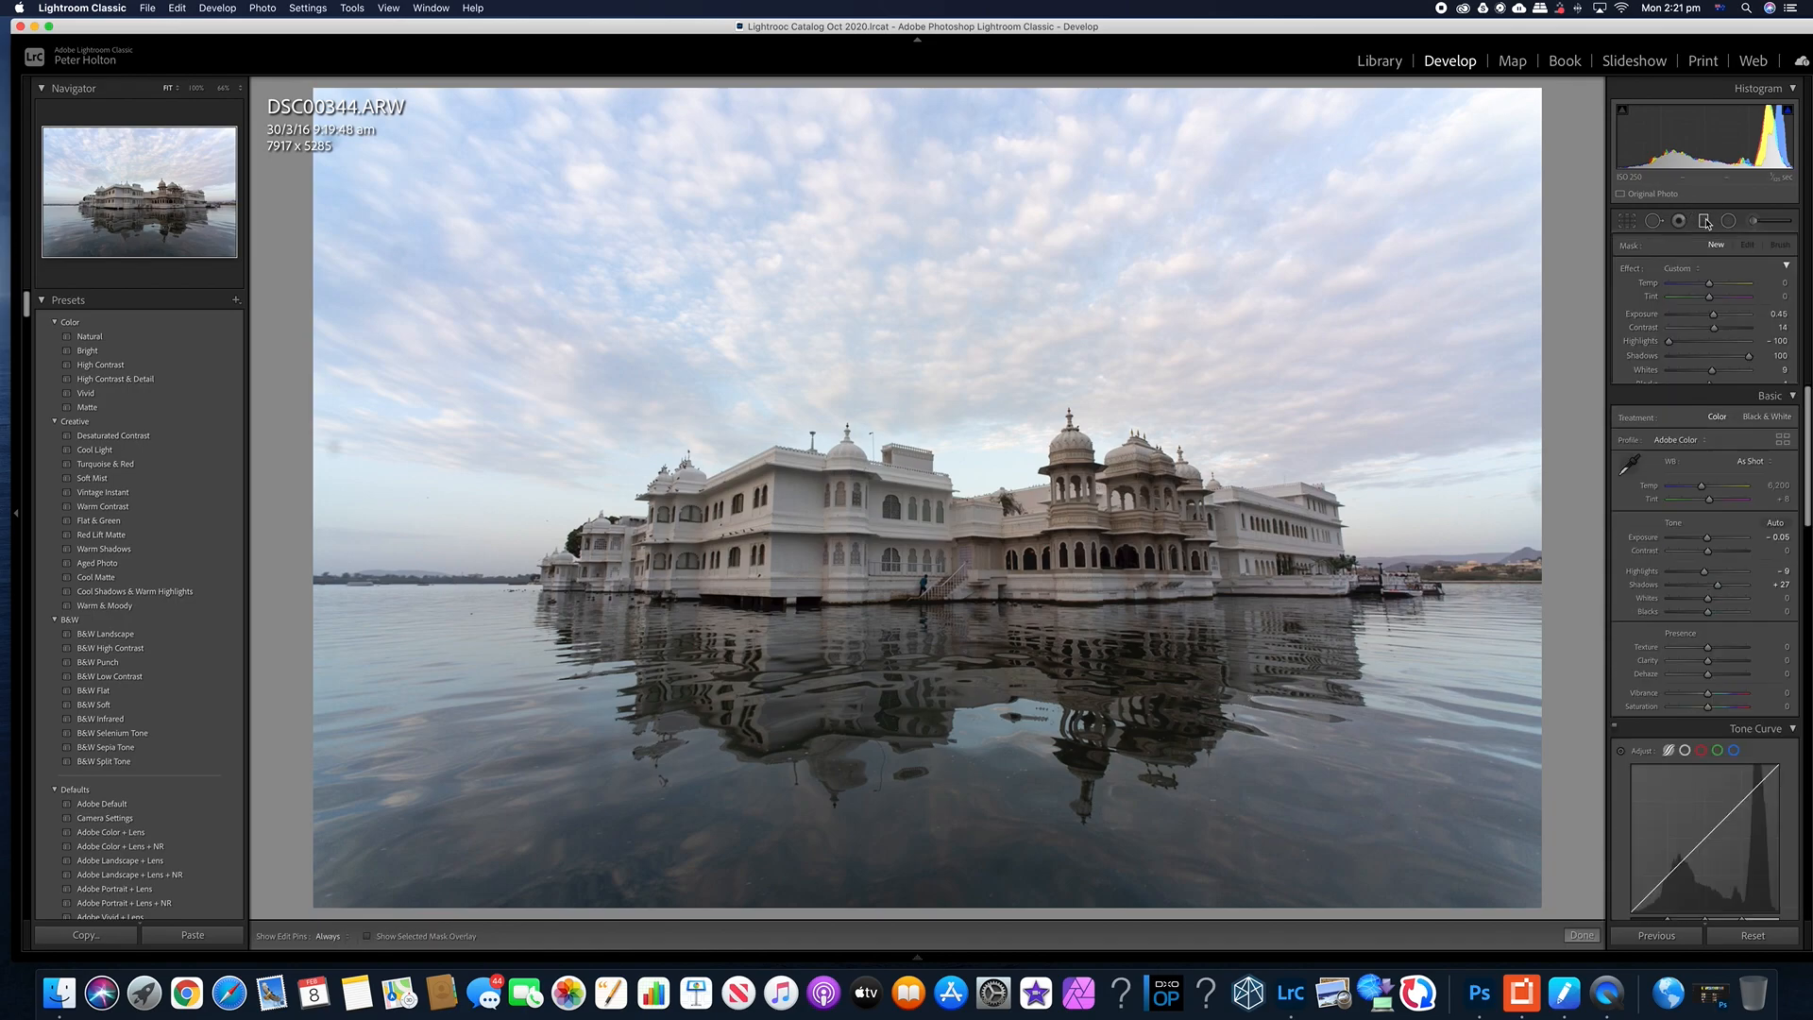
click(1706, 221)
click(1706, 223)
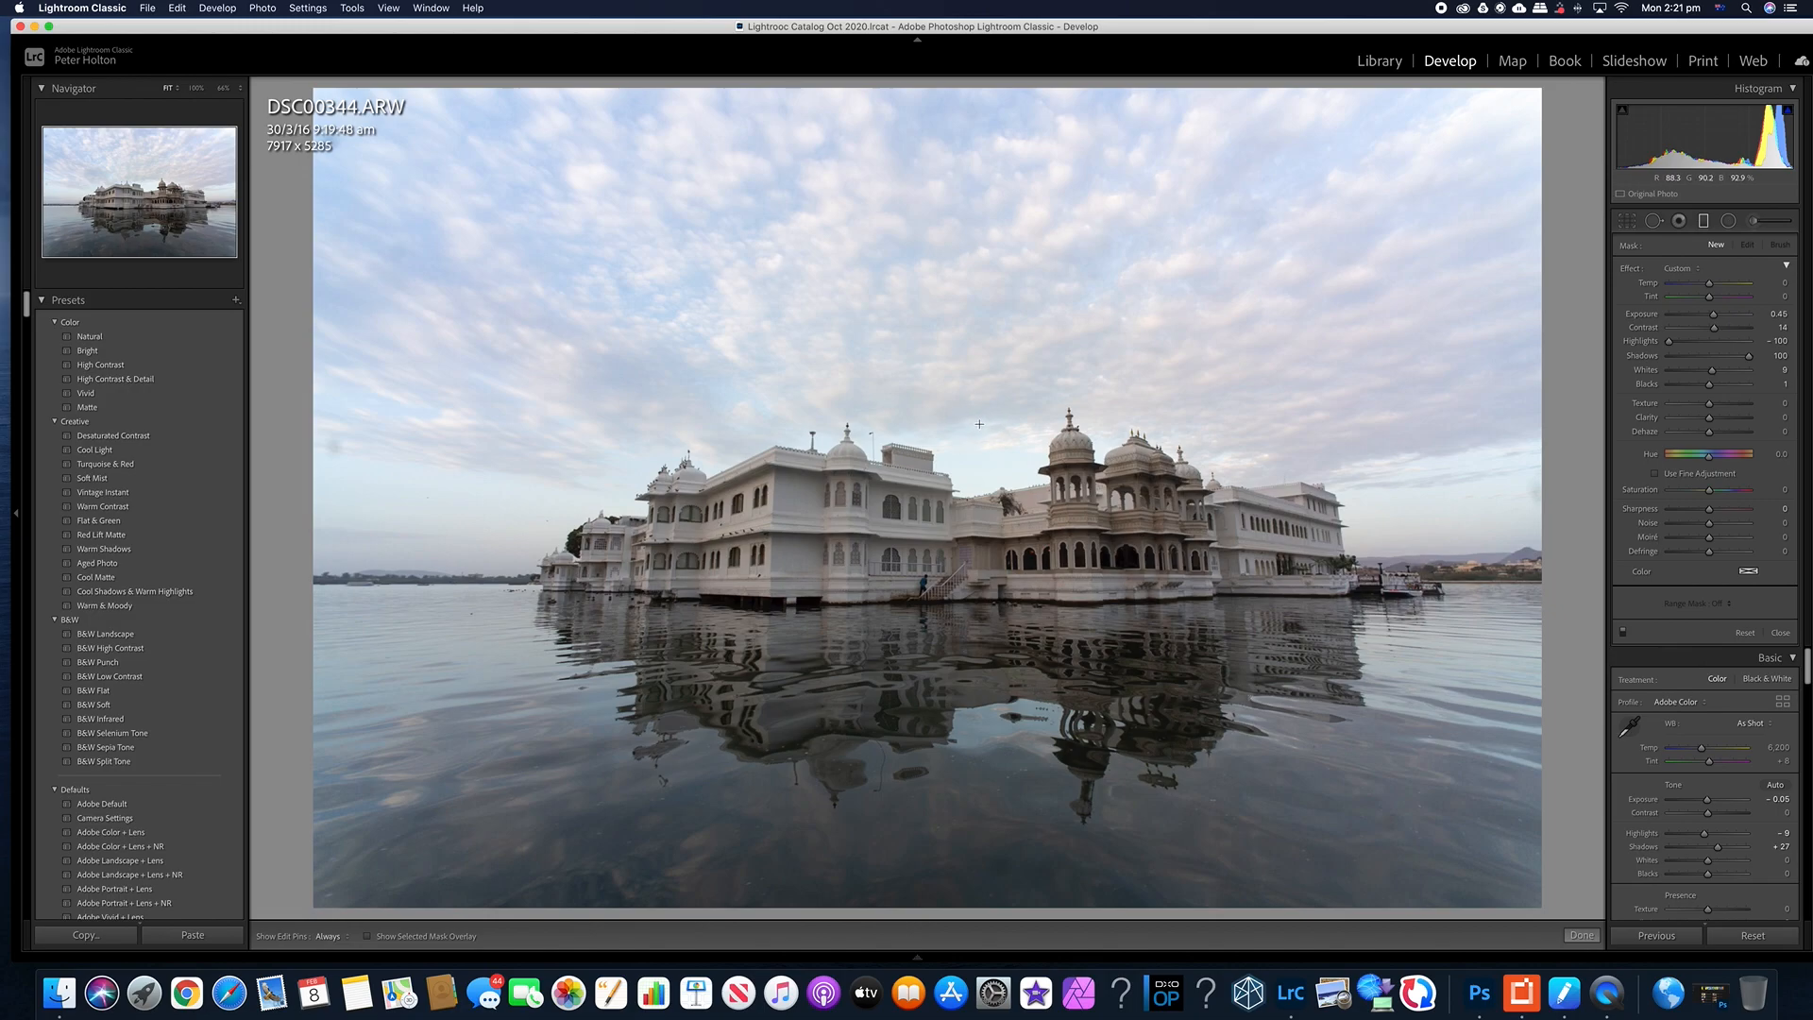
drag(981, 415, 986, 598)
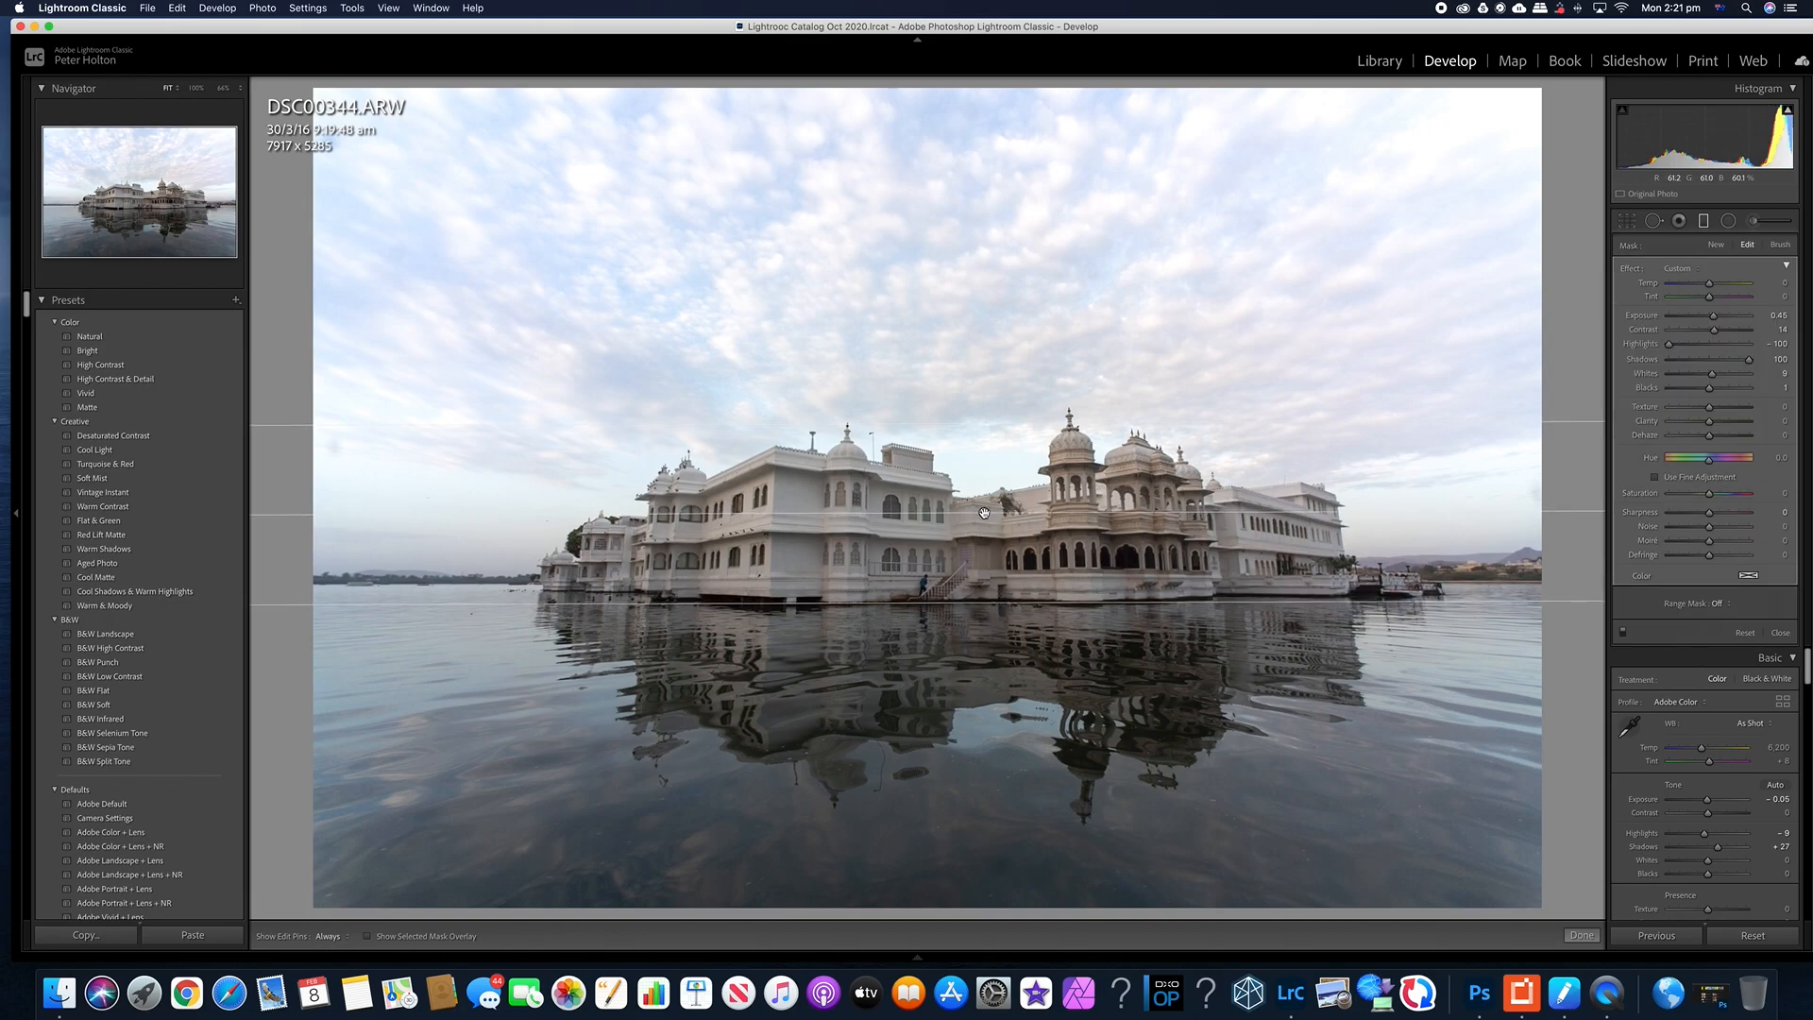
- Narrow the graduated filter's transition to a thin band across the palace's lower part, ending at the waterline
mouse_move(985, 513)
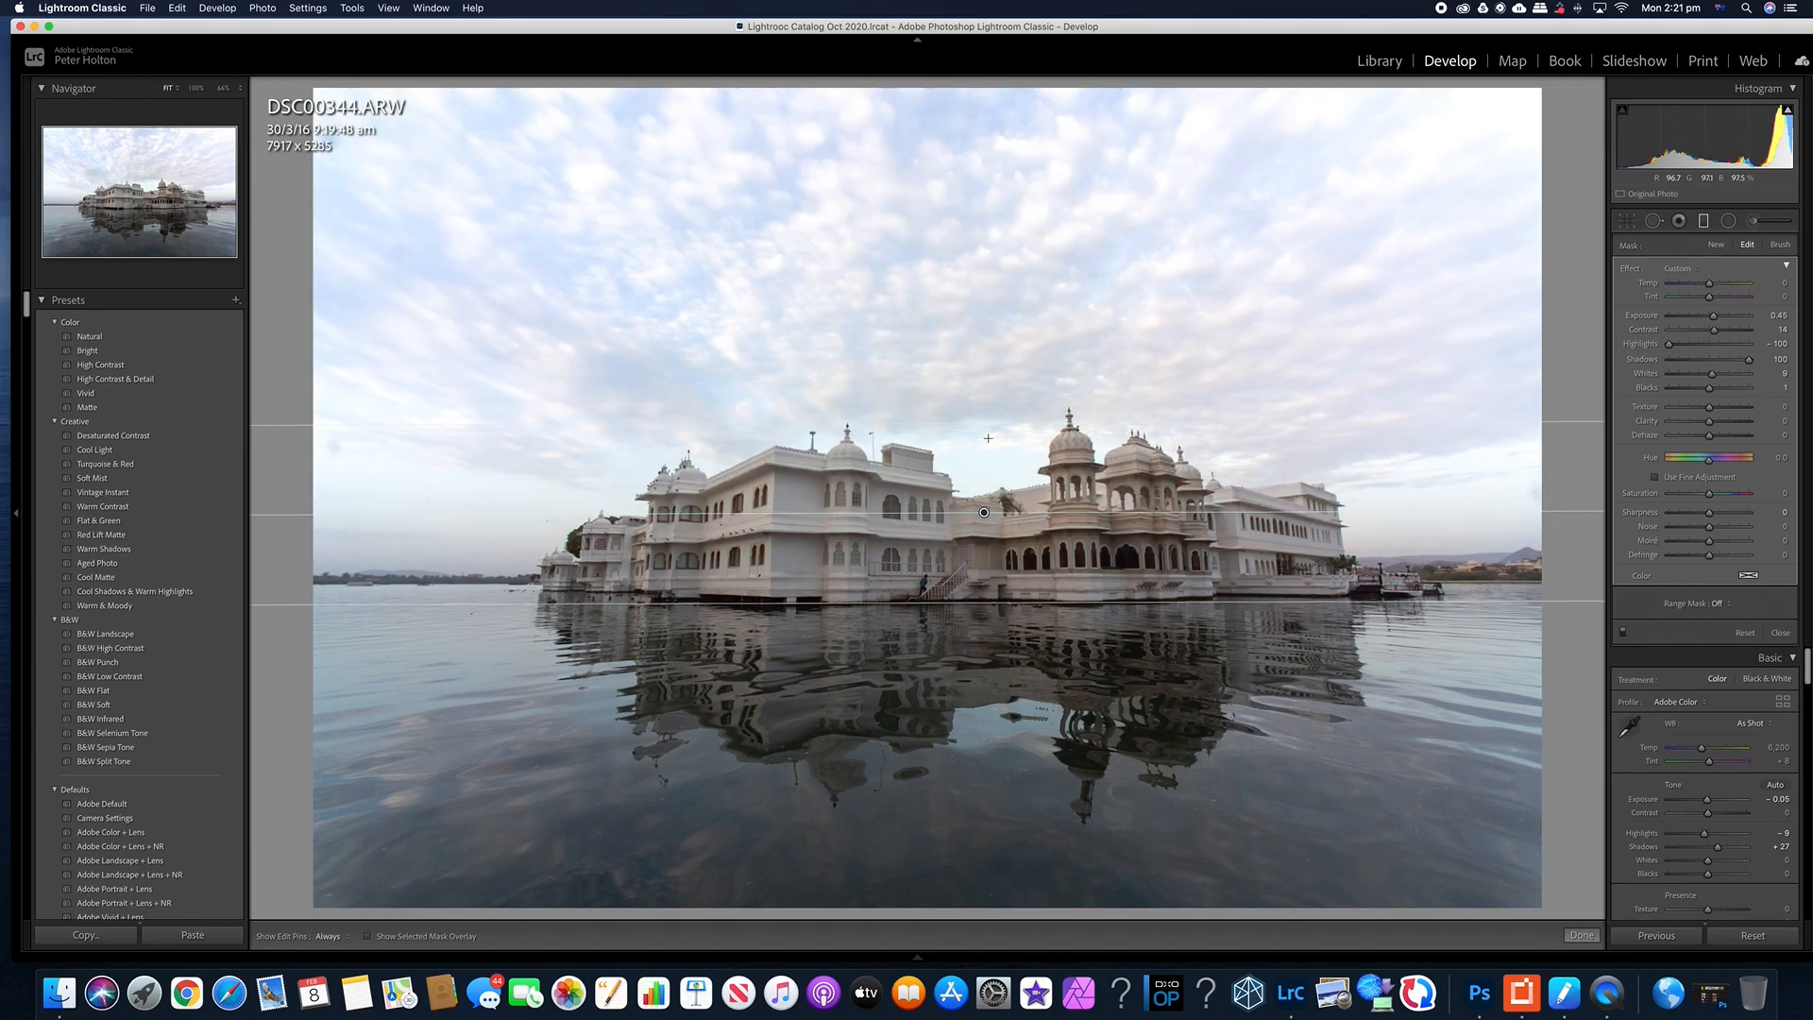
drag(991, 422, 994, 518)
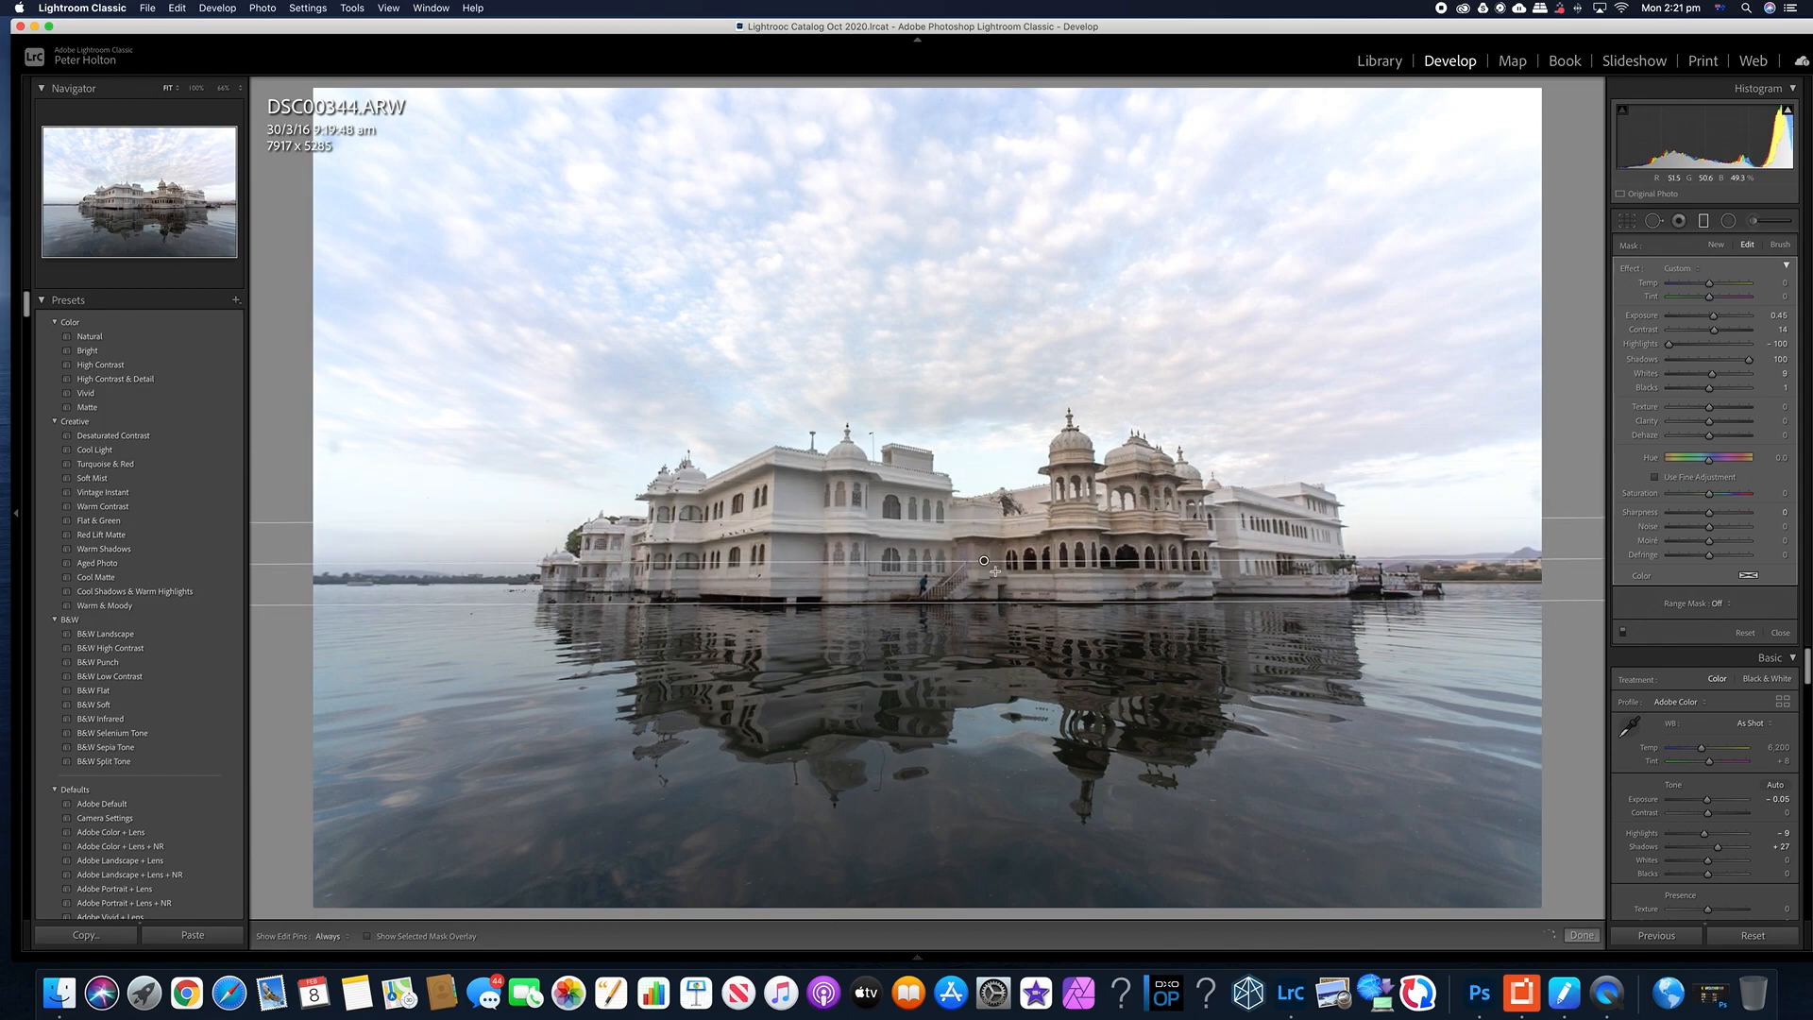
mouse_move(985, 561)
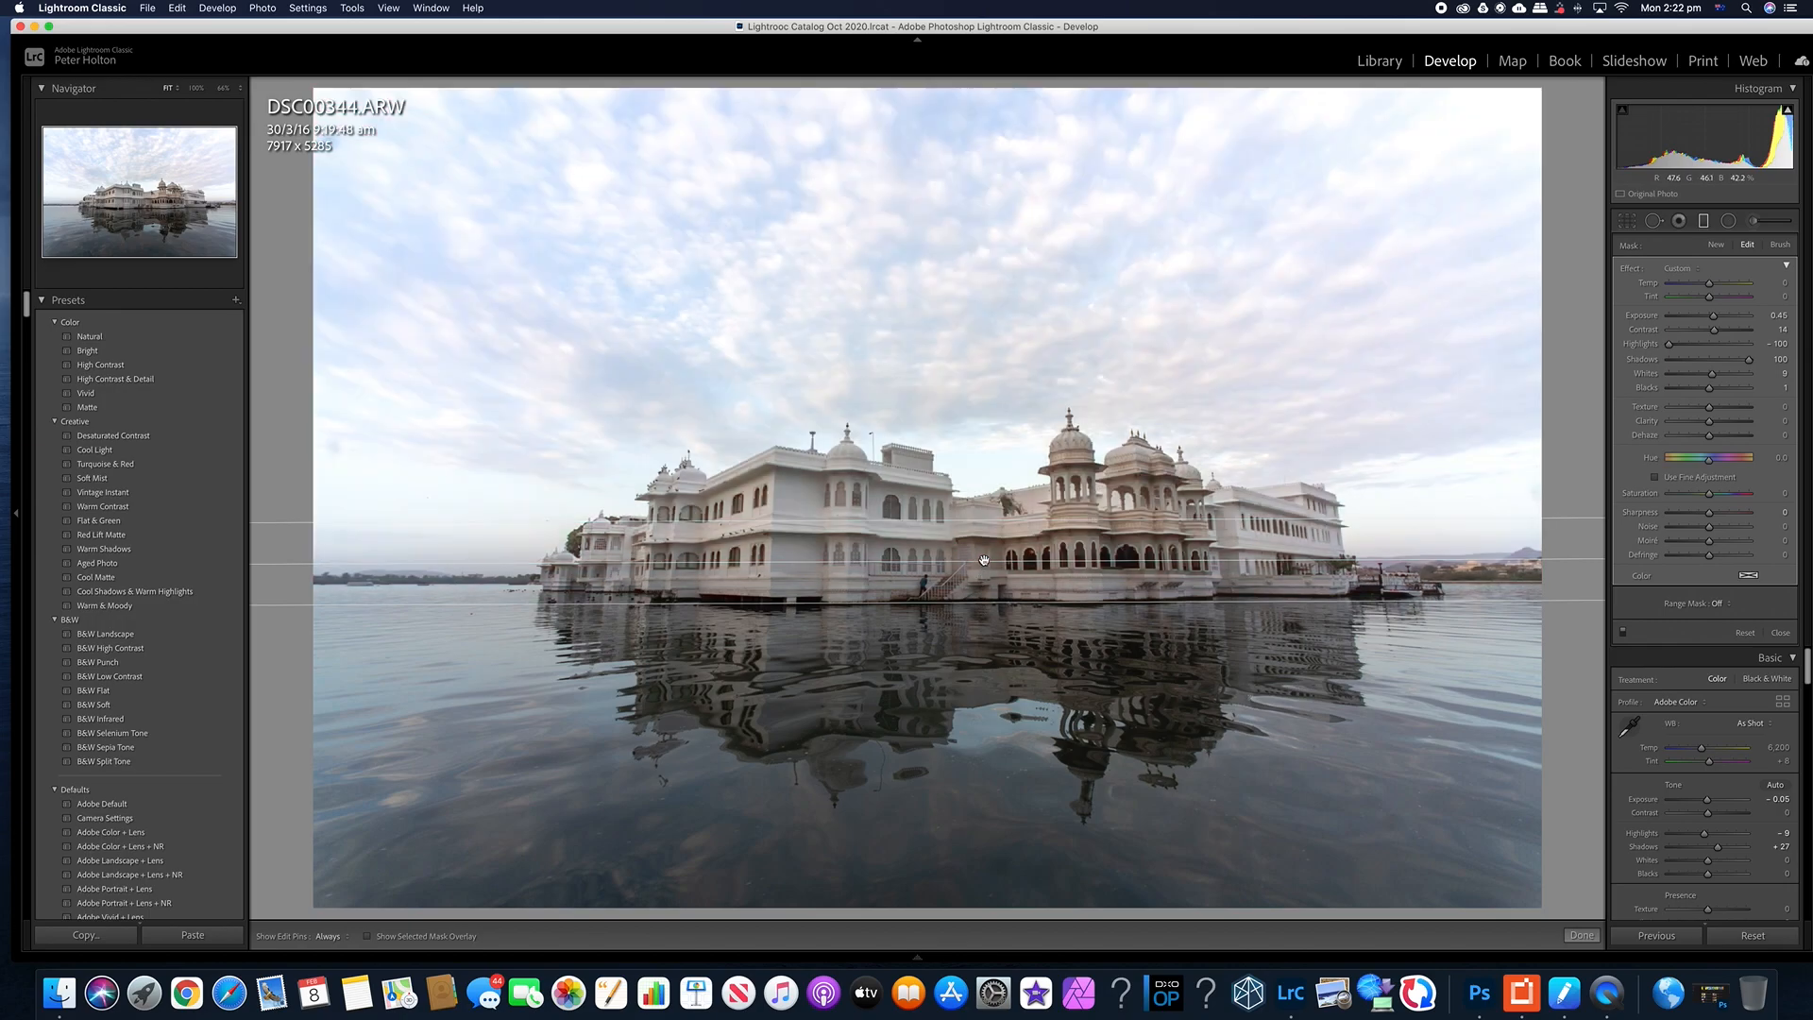
drag(984, 560, 992, 424)
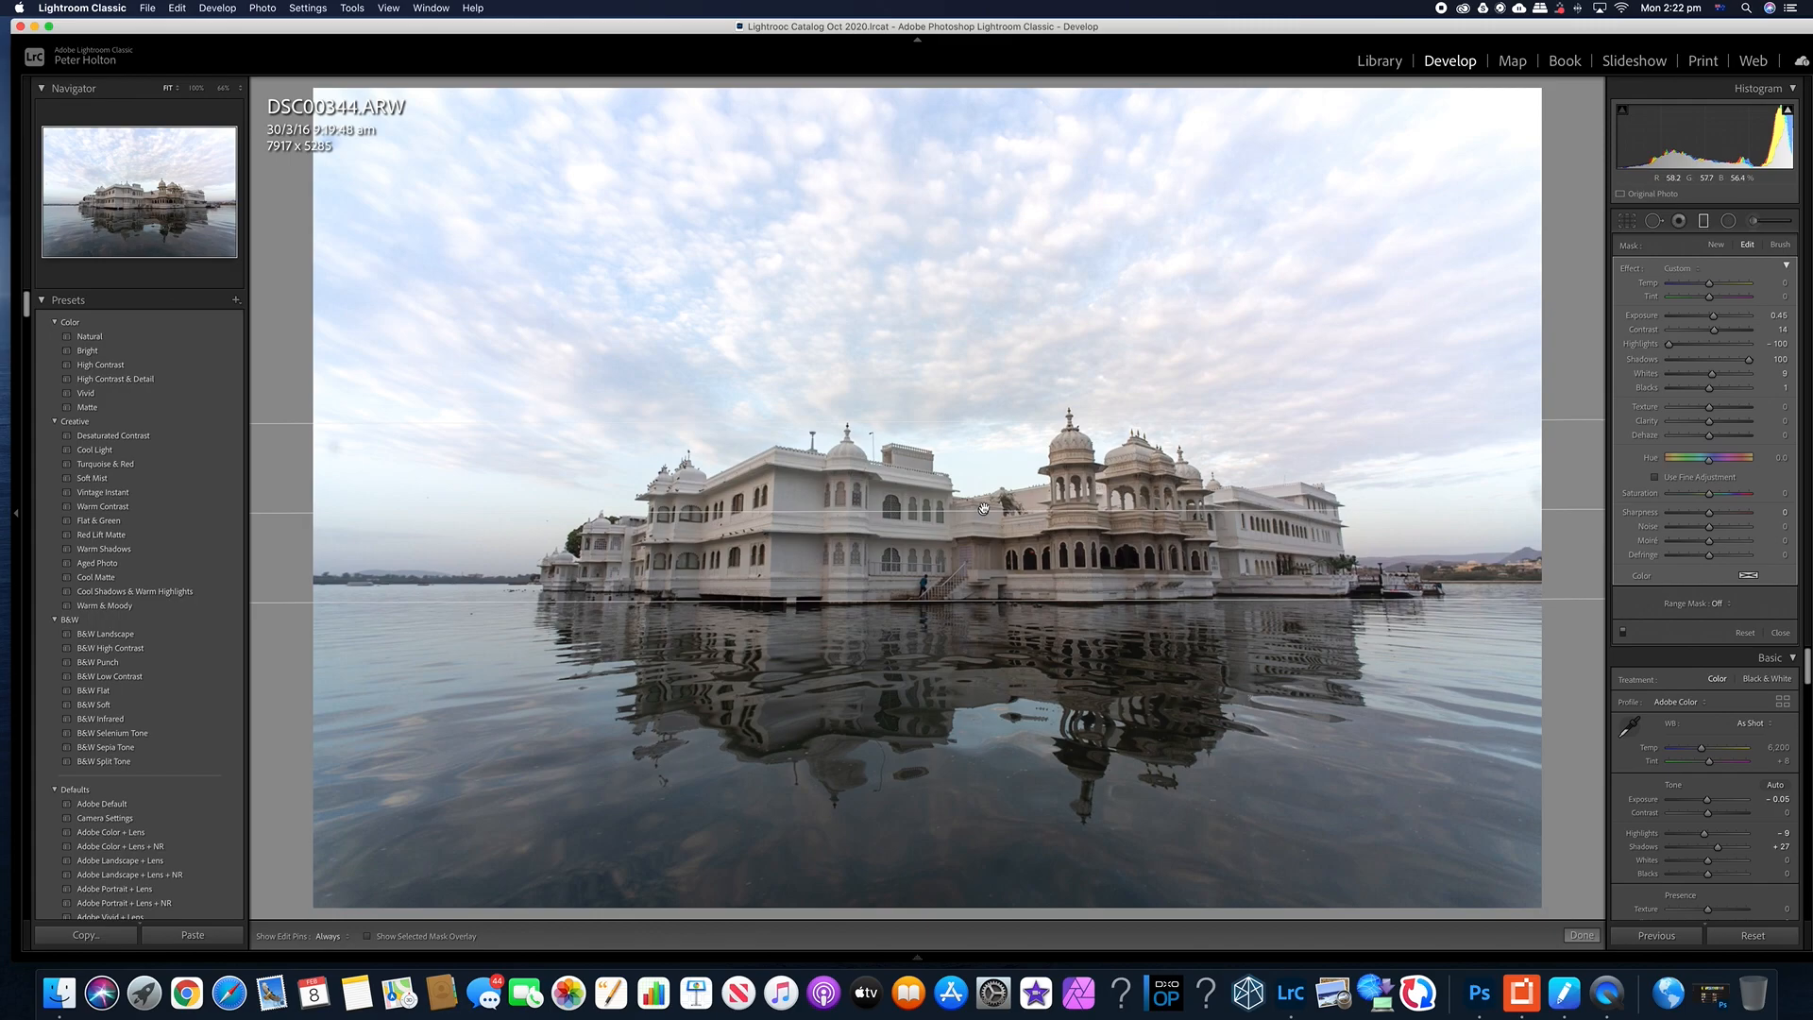
mouse_move(984, 509)
drag(983, 423, 987, 538)
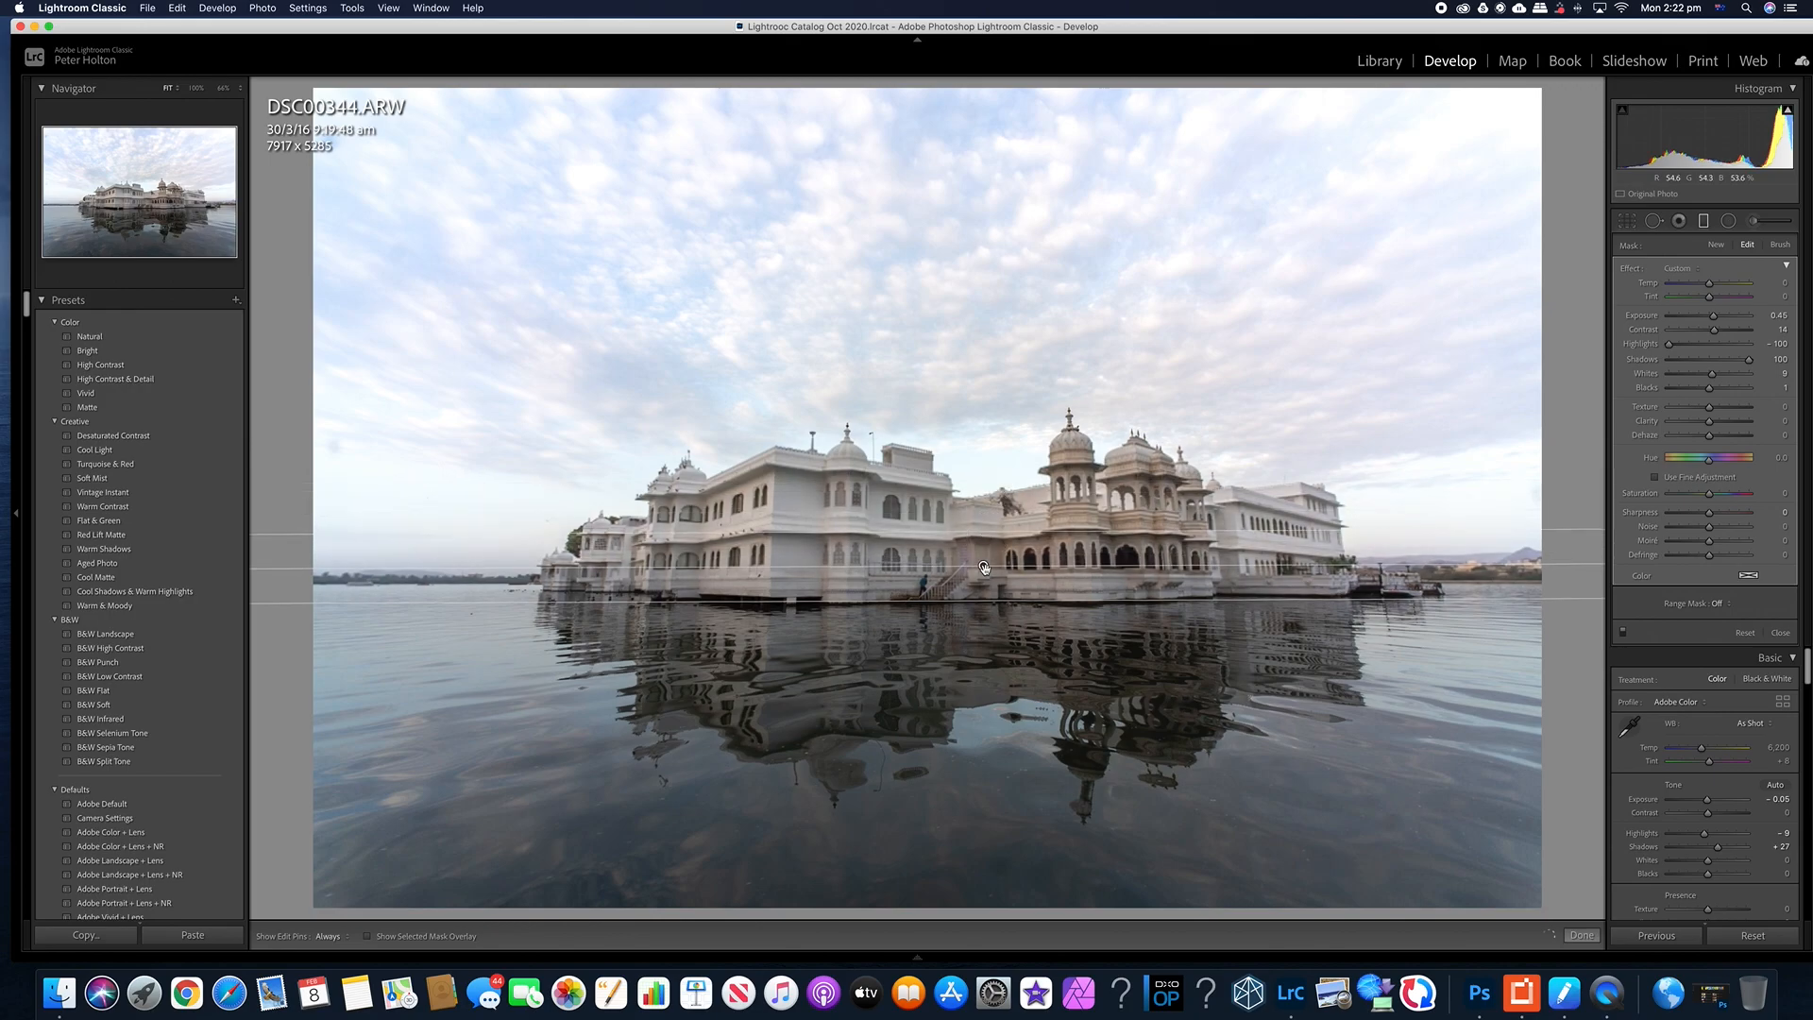
mouse_move(984, 564)
- Apply a Luminance range mask to the sky filter and show its luminance mask
click(1722, 607)
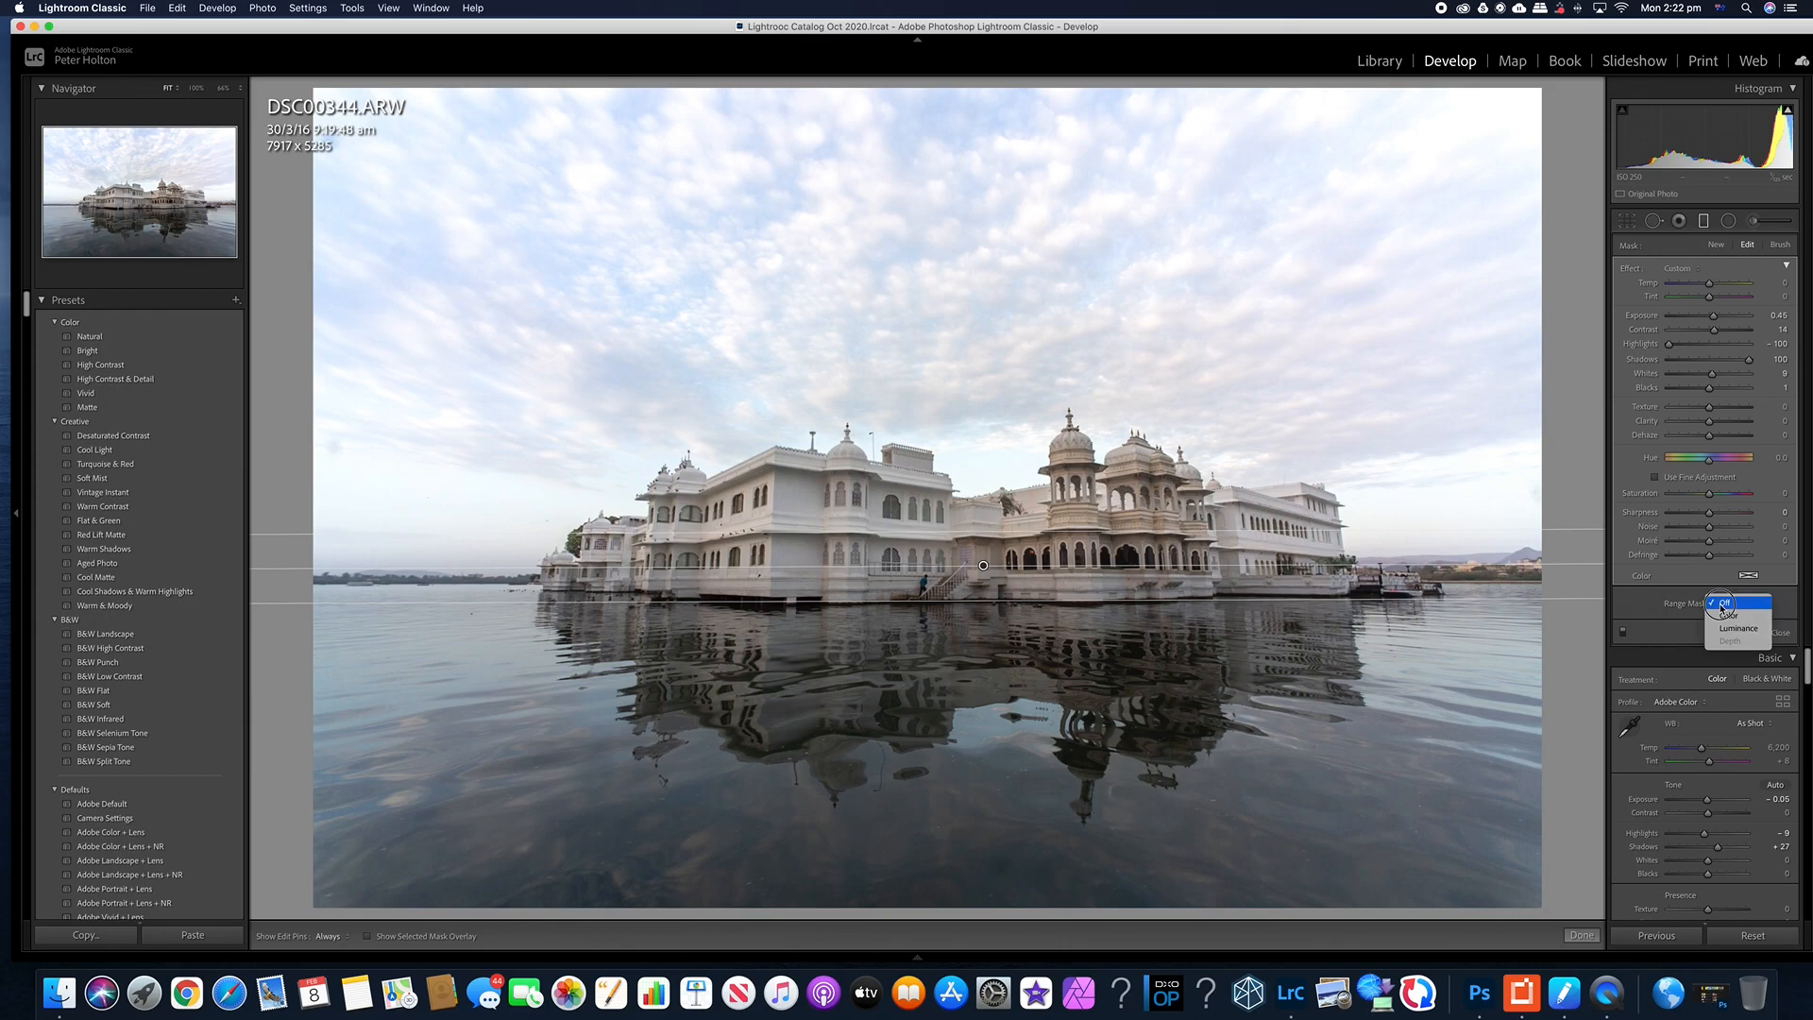
click(1728, 630)
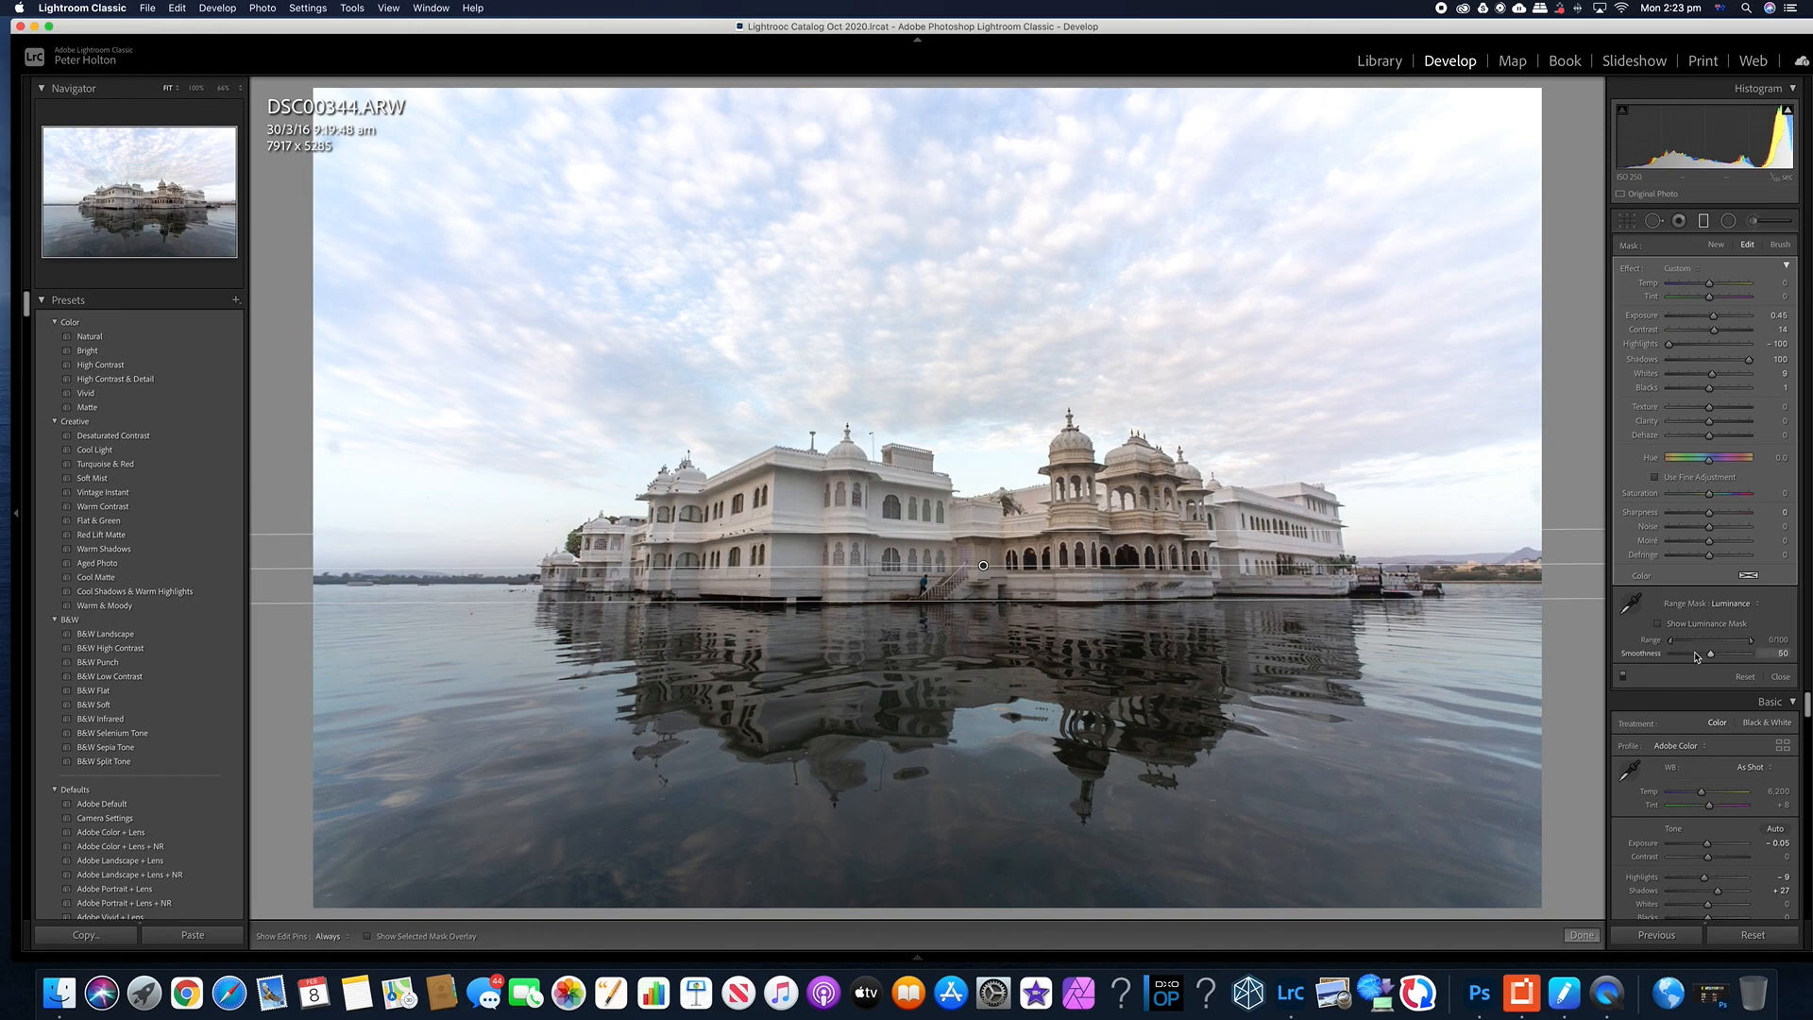
click(1659, 623)
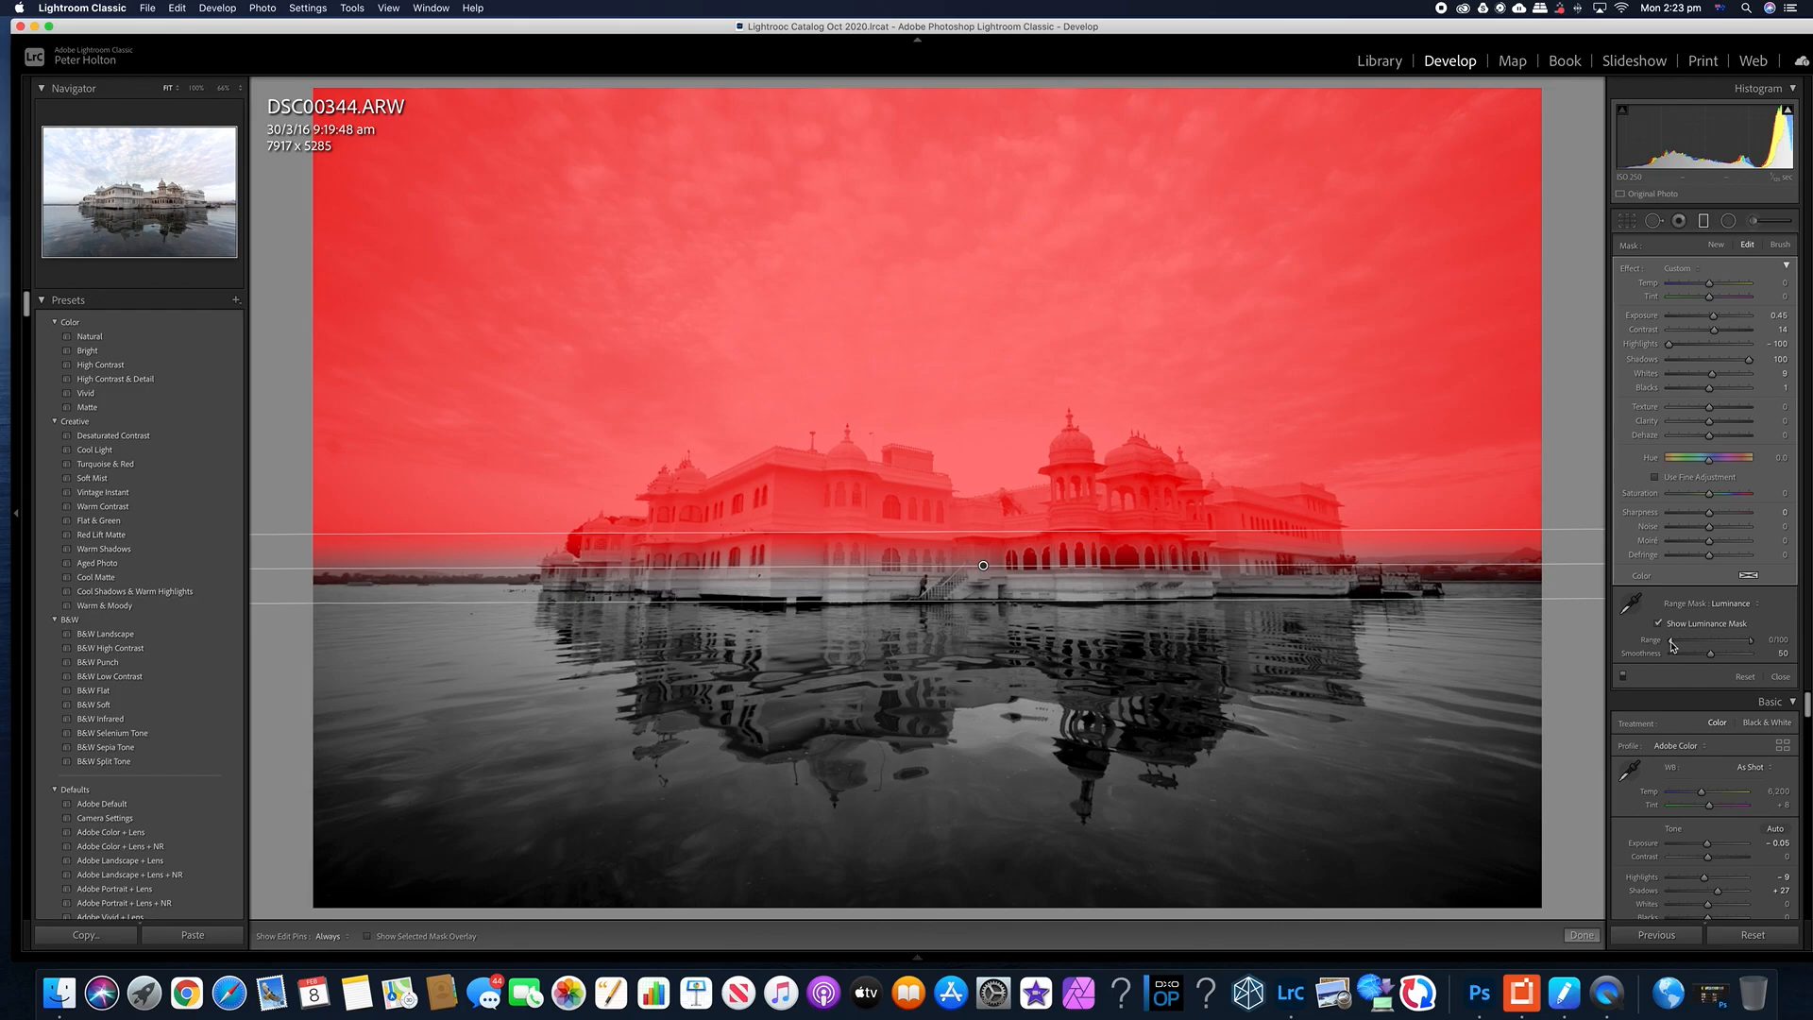
- Restrict the luminance range to 83/100 so the mask covers only the brightest sky
click(1752, 643)
mouse_move(1752, 643)
mouse_down()
mouse_move(1678, 665)
mouse_move(1715, 650)
mouse_move(1743, 667)
mouse_move(1671, 644)
mouse_move(1698, 628)
mouse_move(1740, 652)
mouse_up()
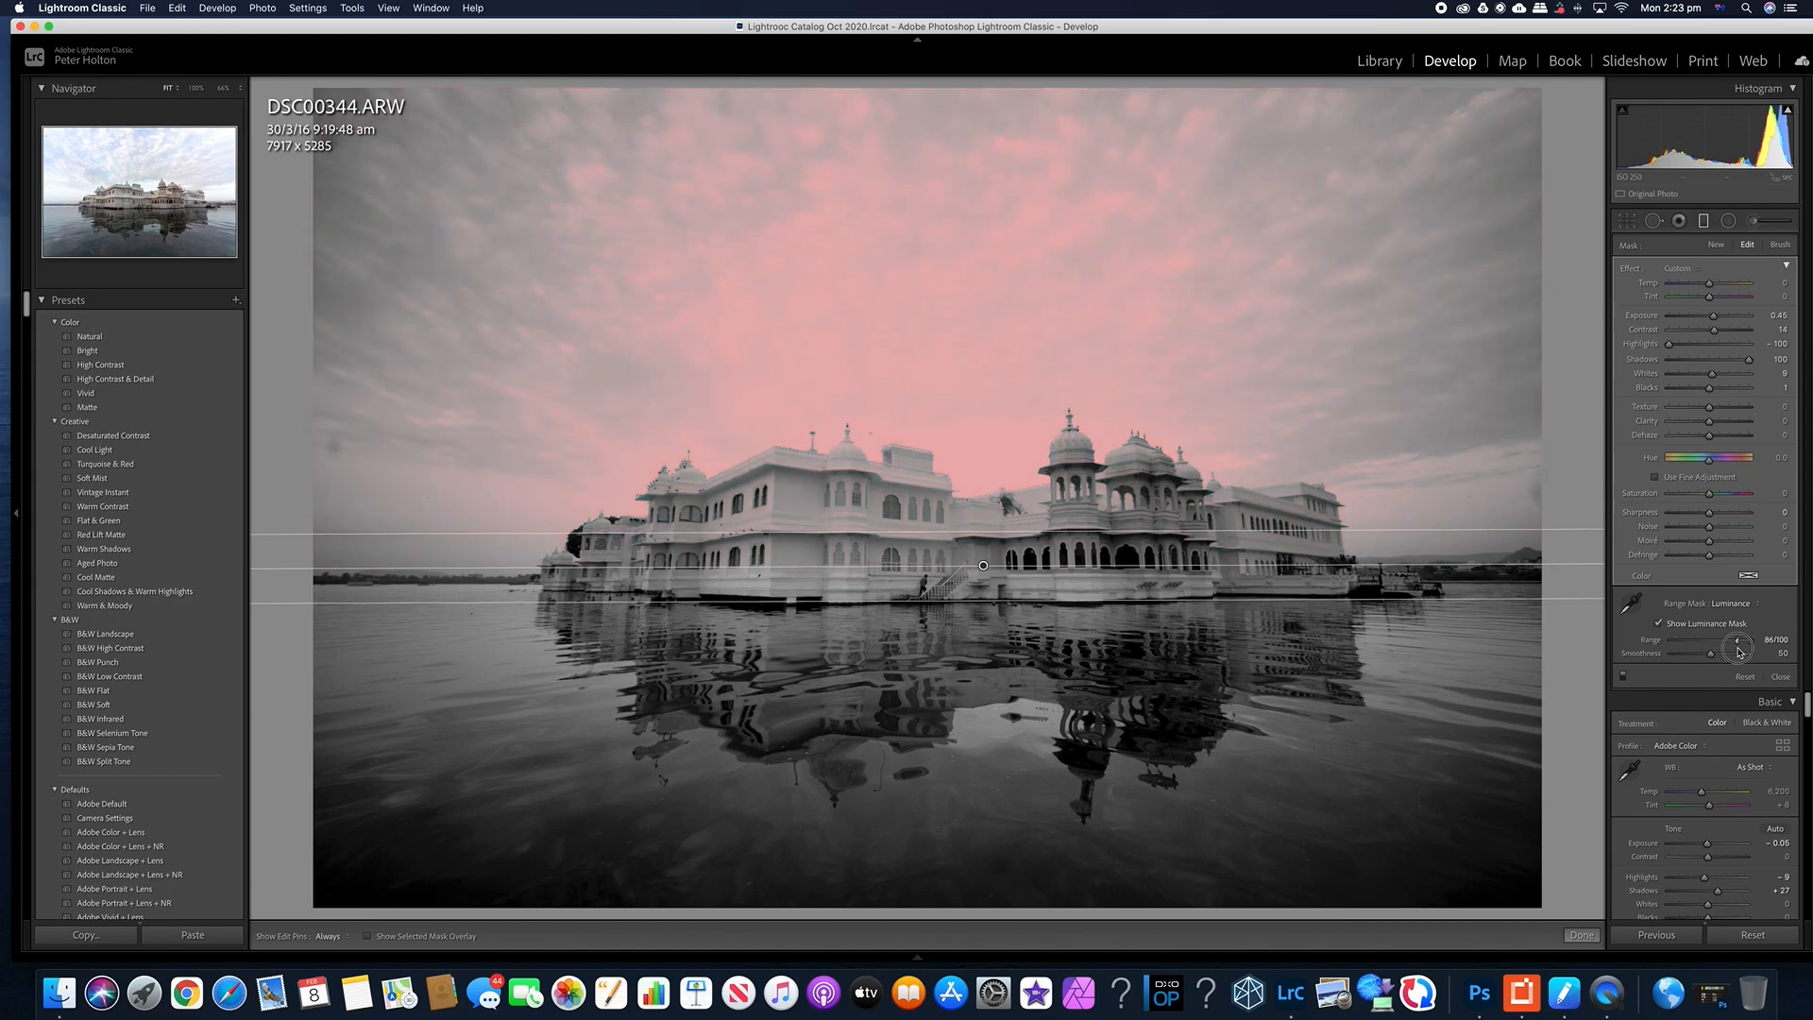
drag(1739, 652, 1730, 653)
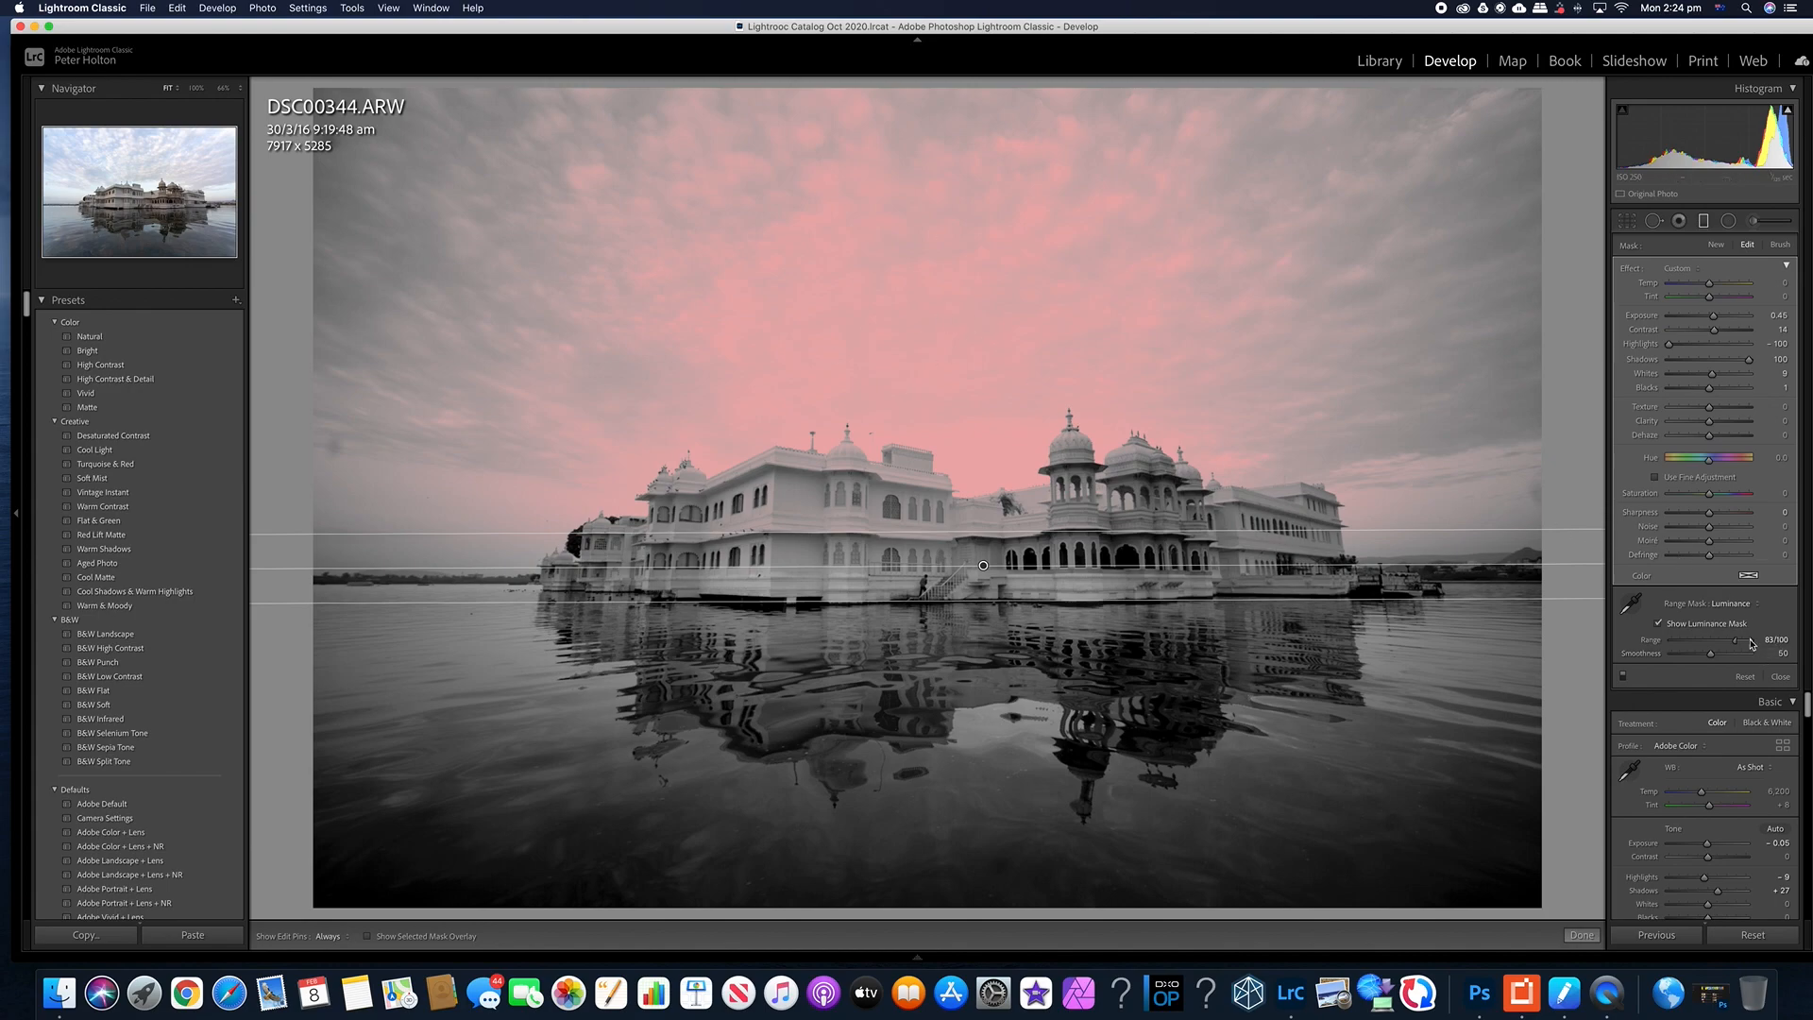
drag(1751, 644, 1754, 643)
- Reduce the luminance mask's smoothness to 0 and hide the mask overlay
drag(1711, 654, 1671, 669)
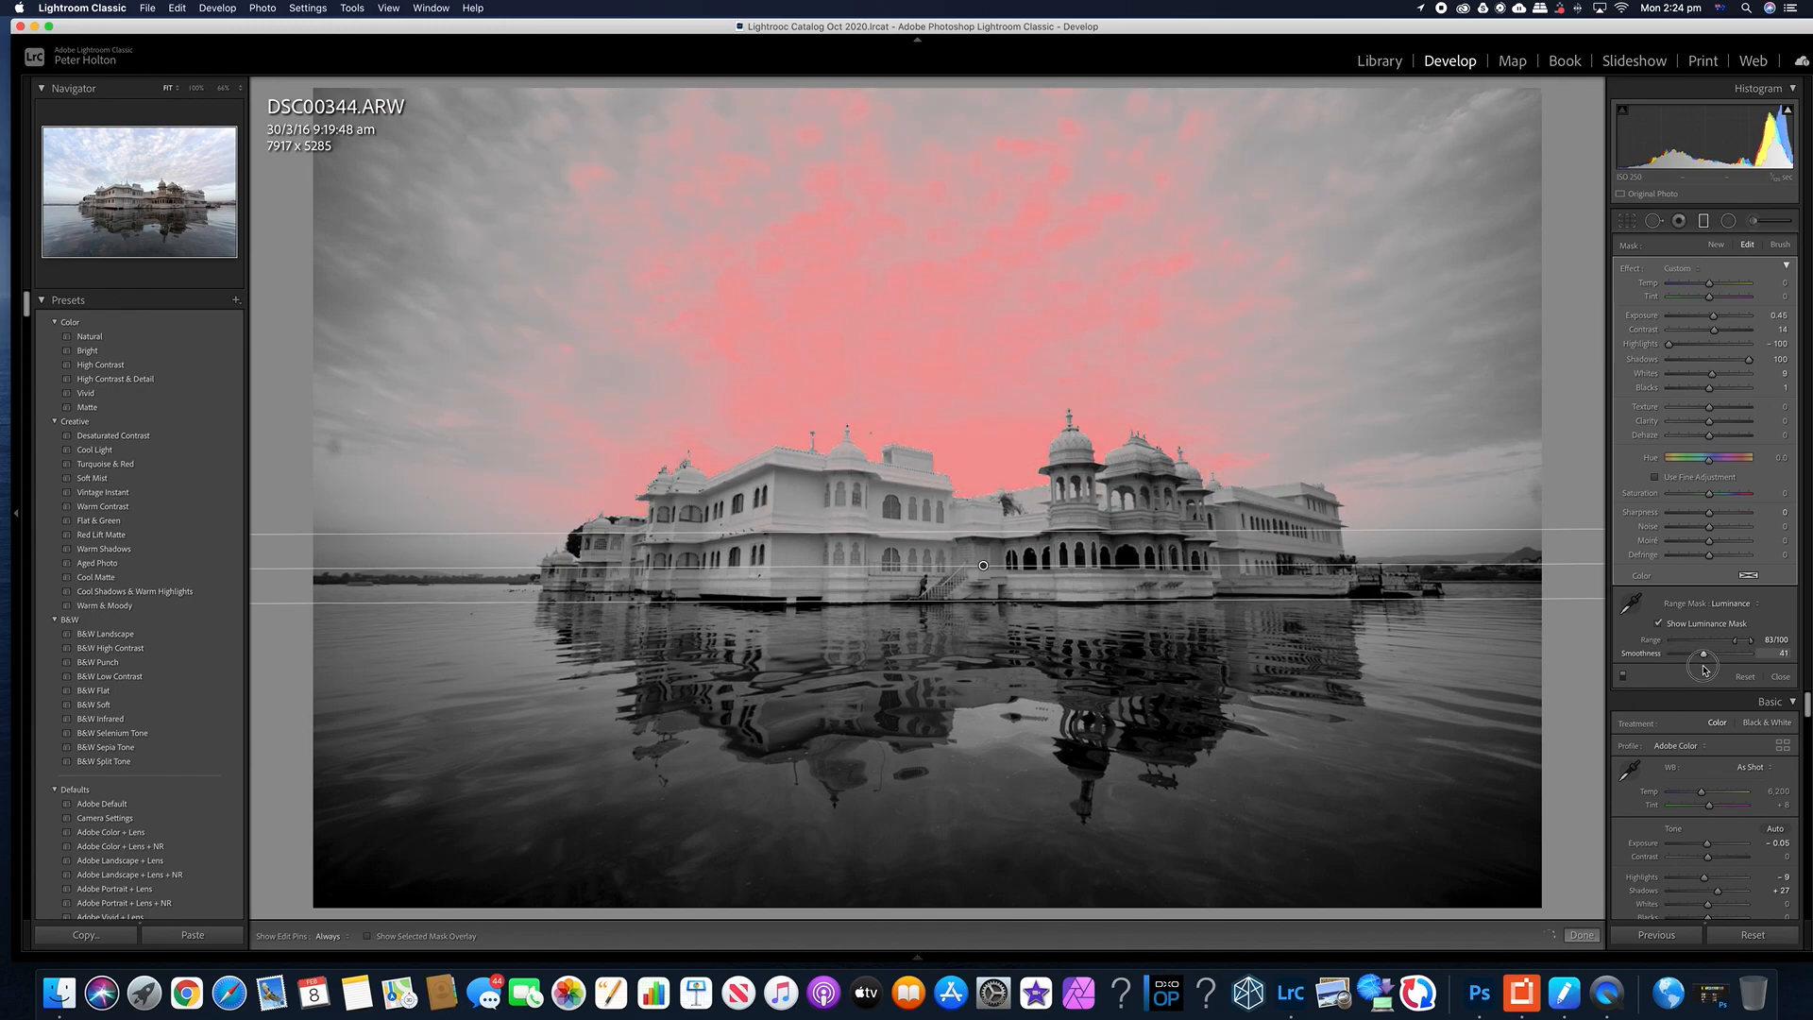
drag(1670, 669, 1654, 669)
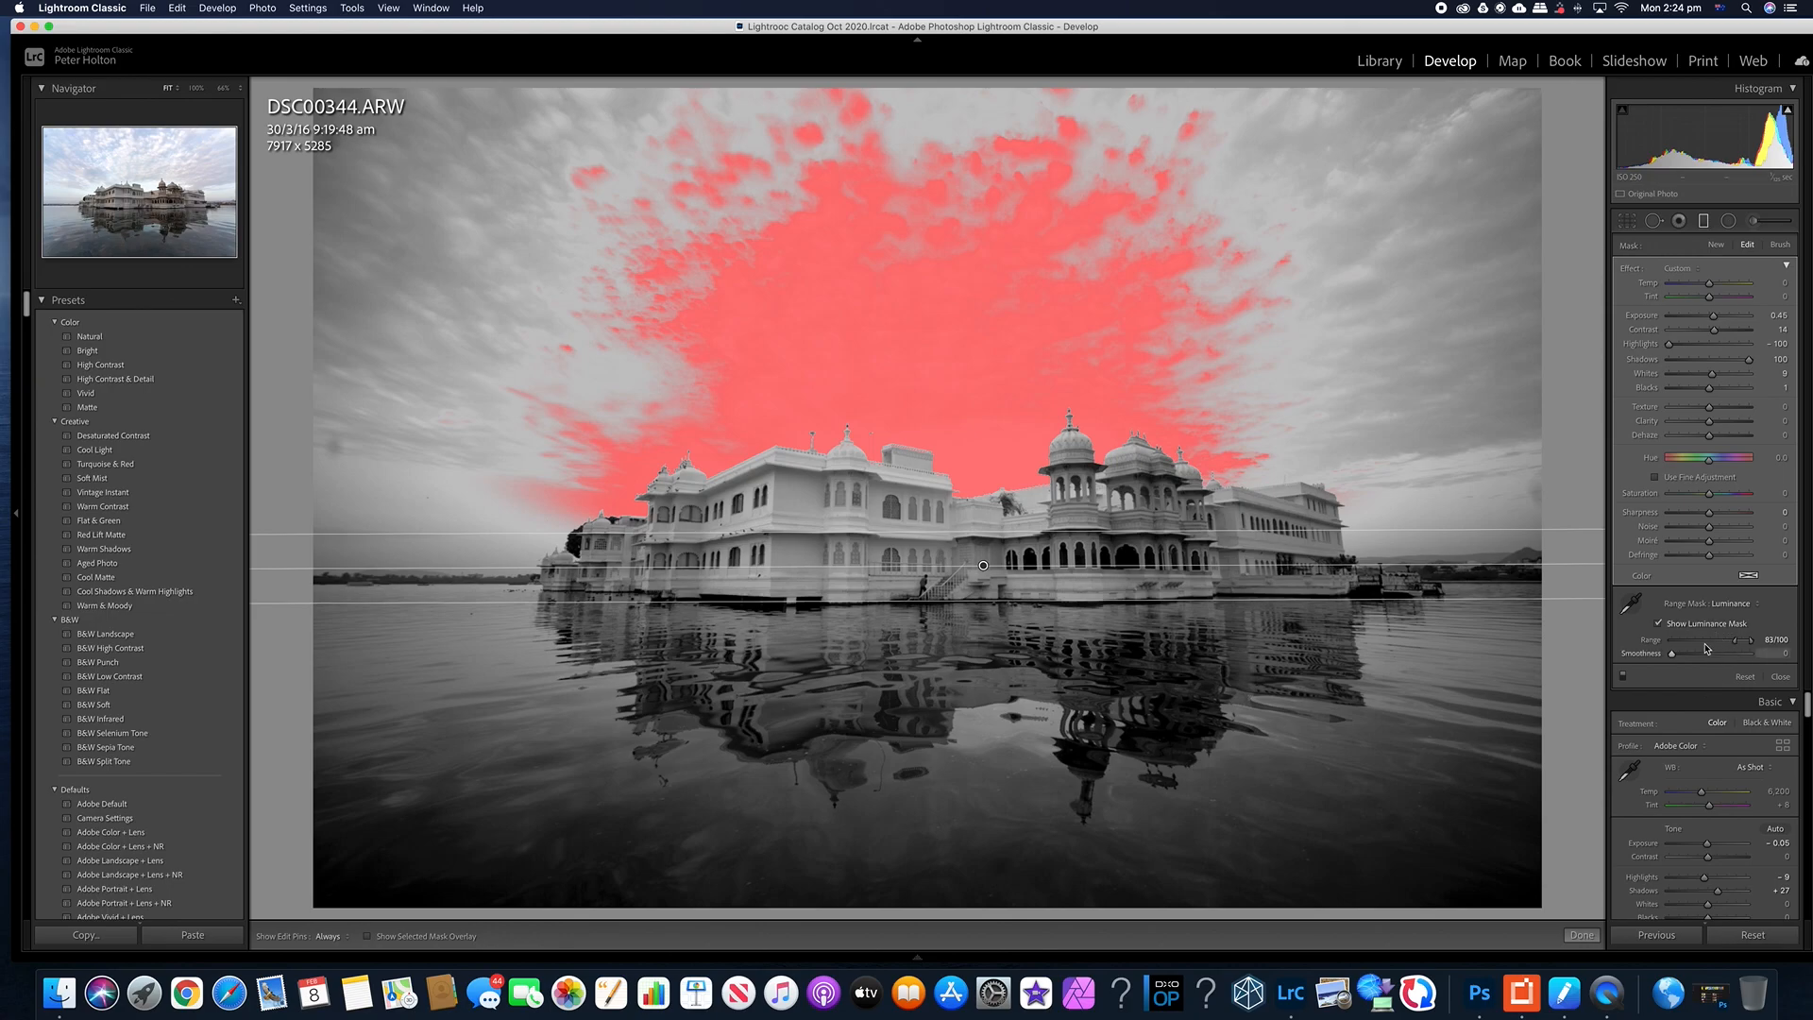
click(1666, 627)
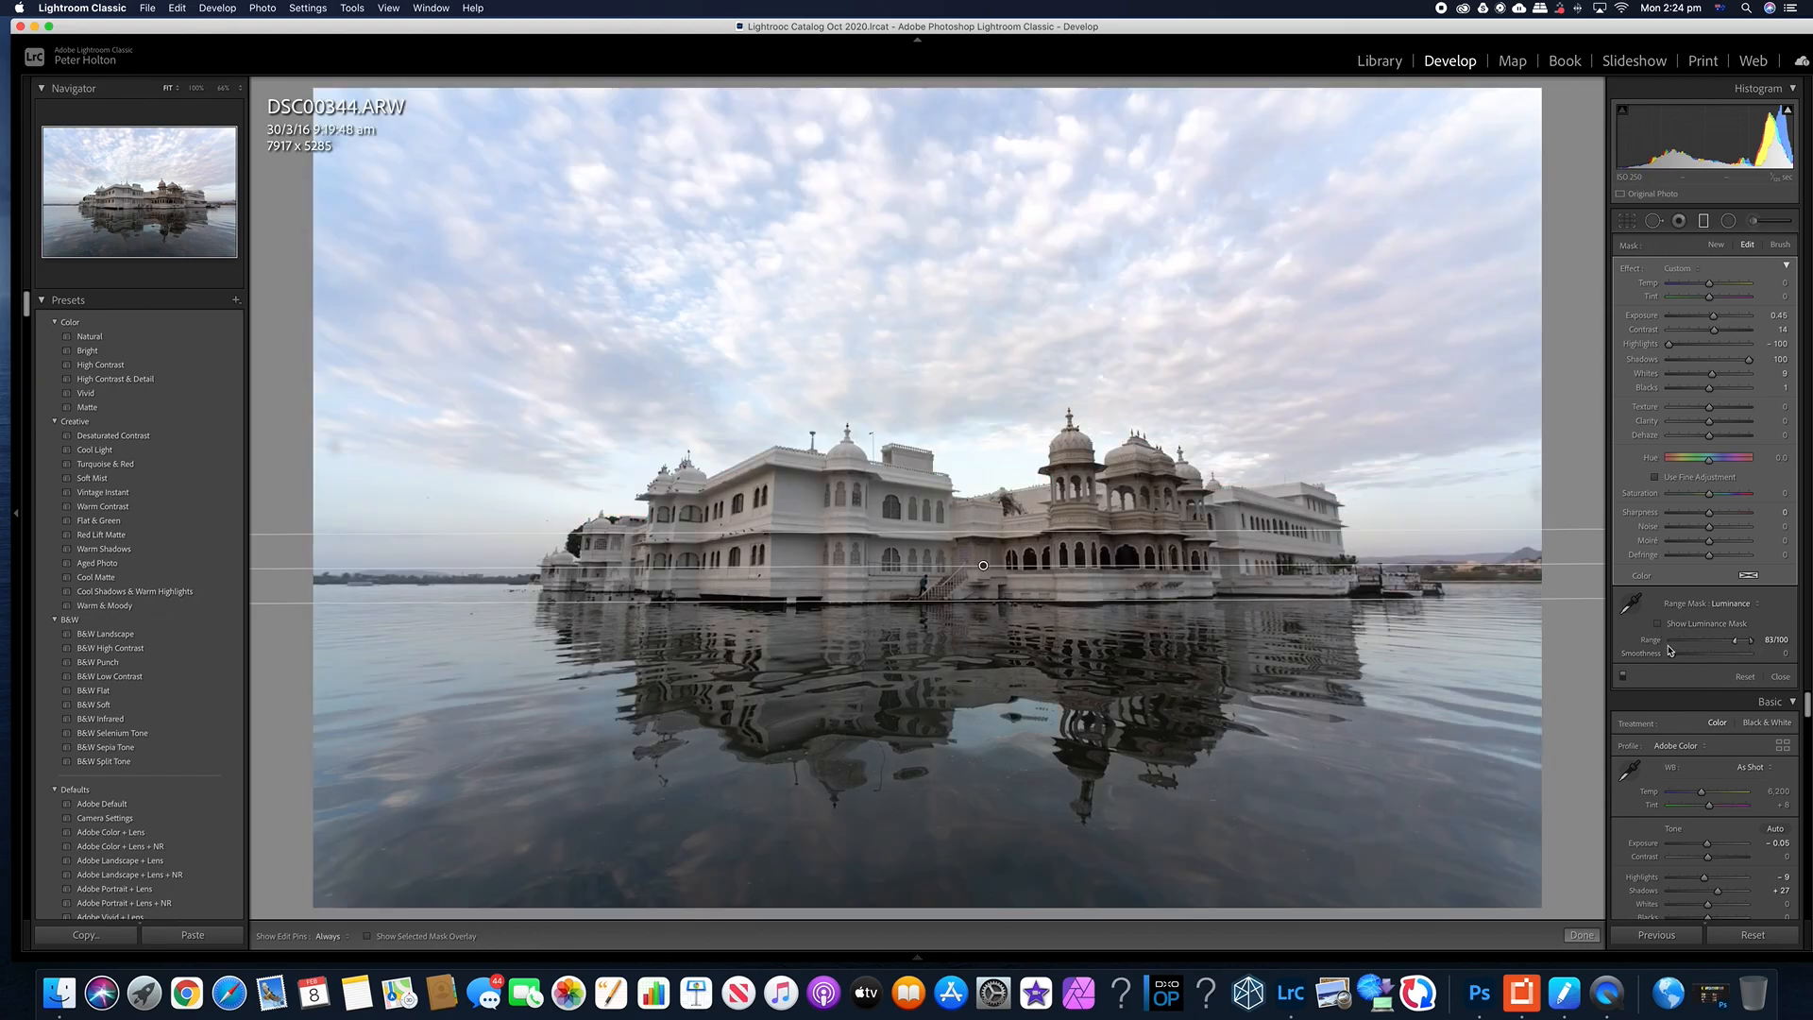
- Set the sky filter's exposure to −0.67, highlights to 18 and shadows to 14, checking the affected area with the luminance mask
drag(1670, 345, 1717, 322)
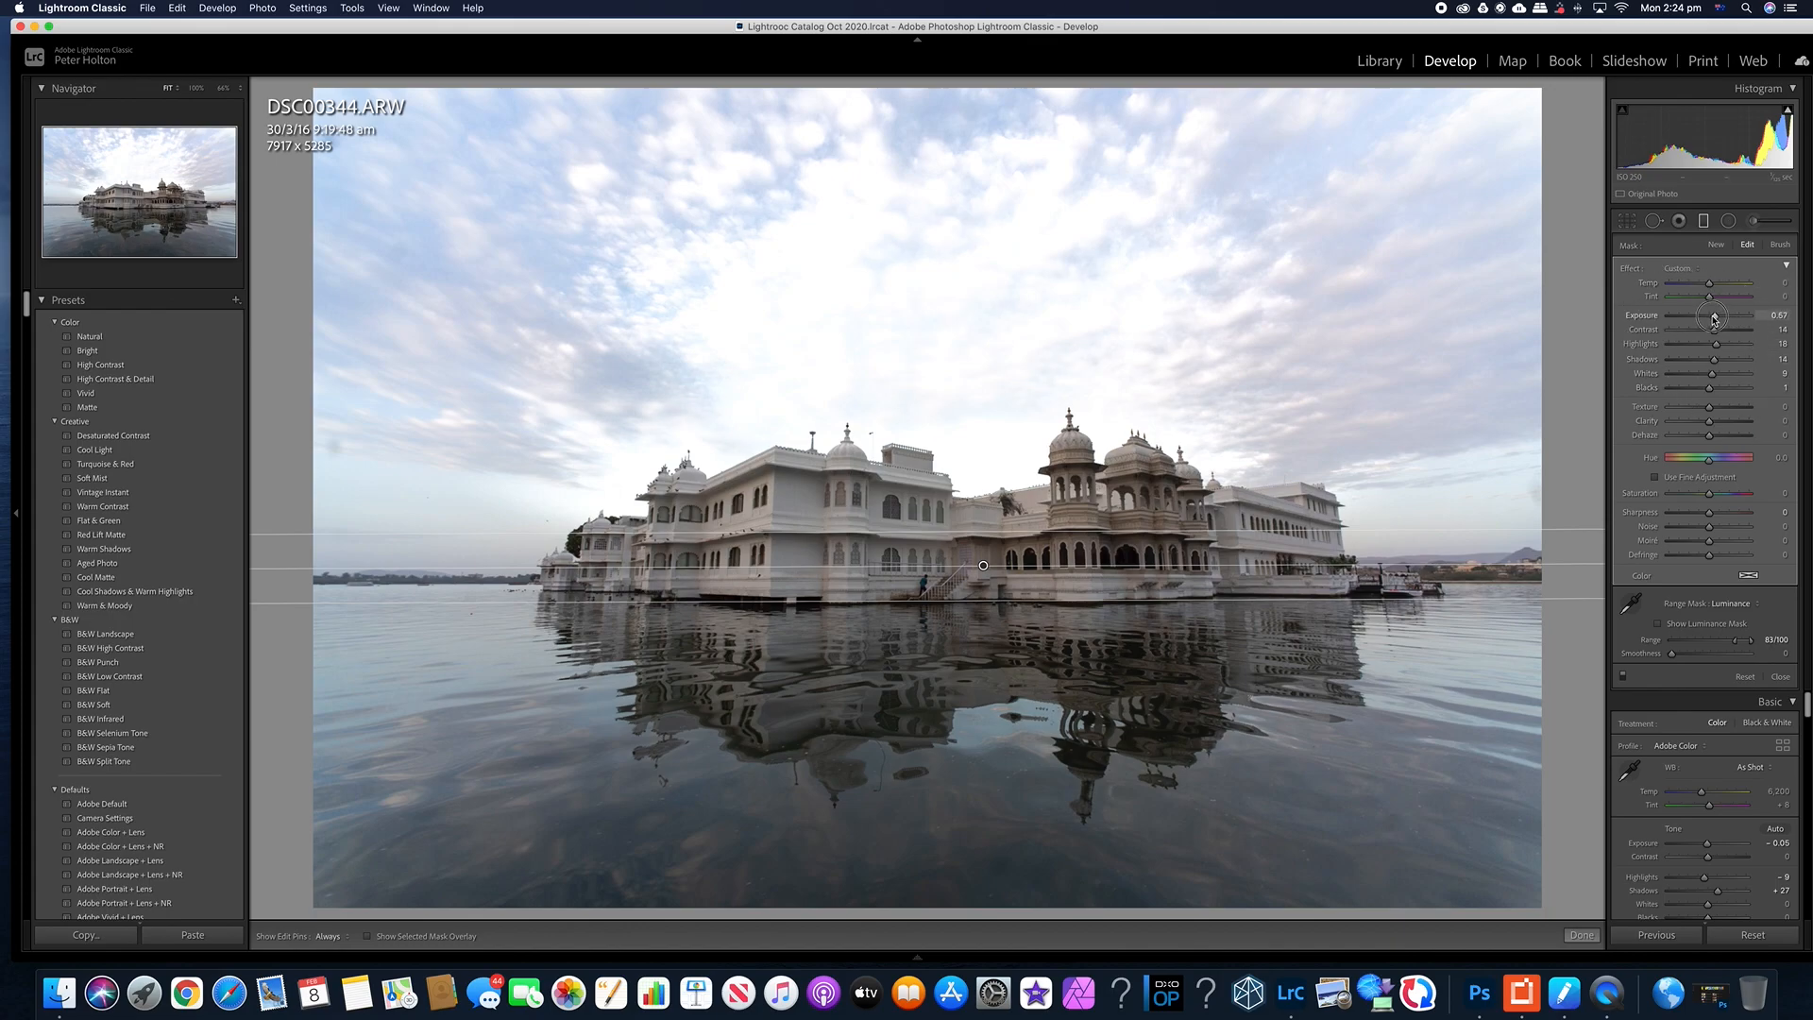
mouse_move(1708, 319)
mouse_down()
mouse_move(1691, 326)
mouse_move(1721, 333)
mouse_move(1695, 345)
mouse_up()
click(1657, 623)
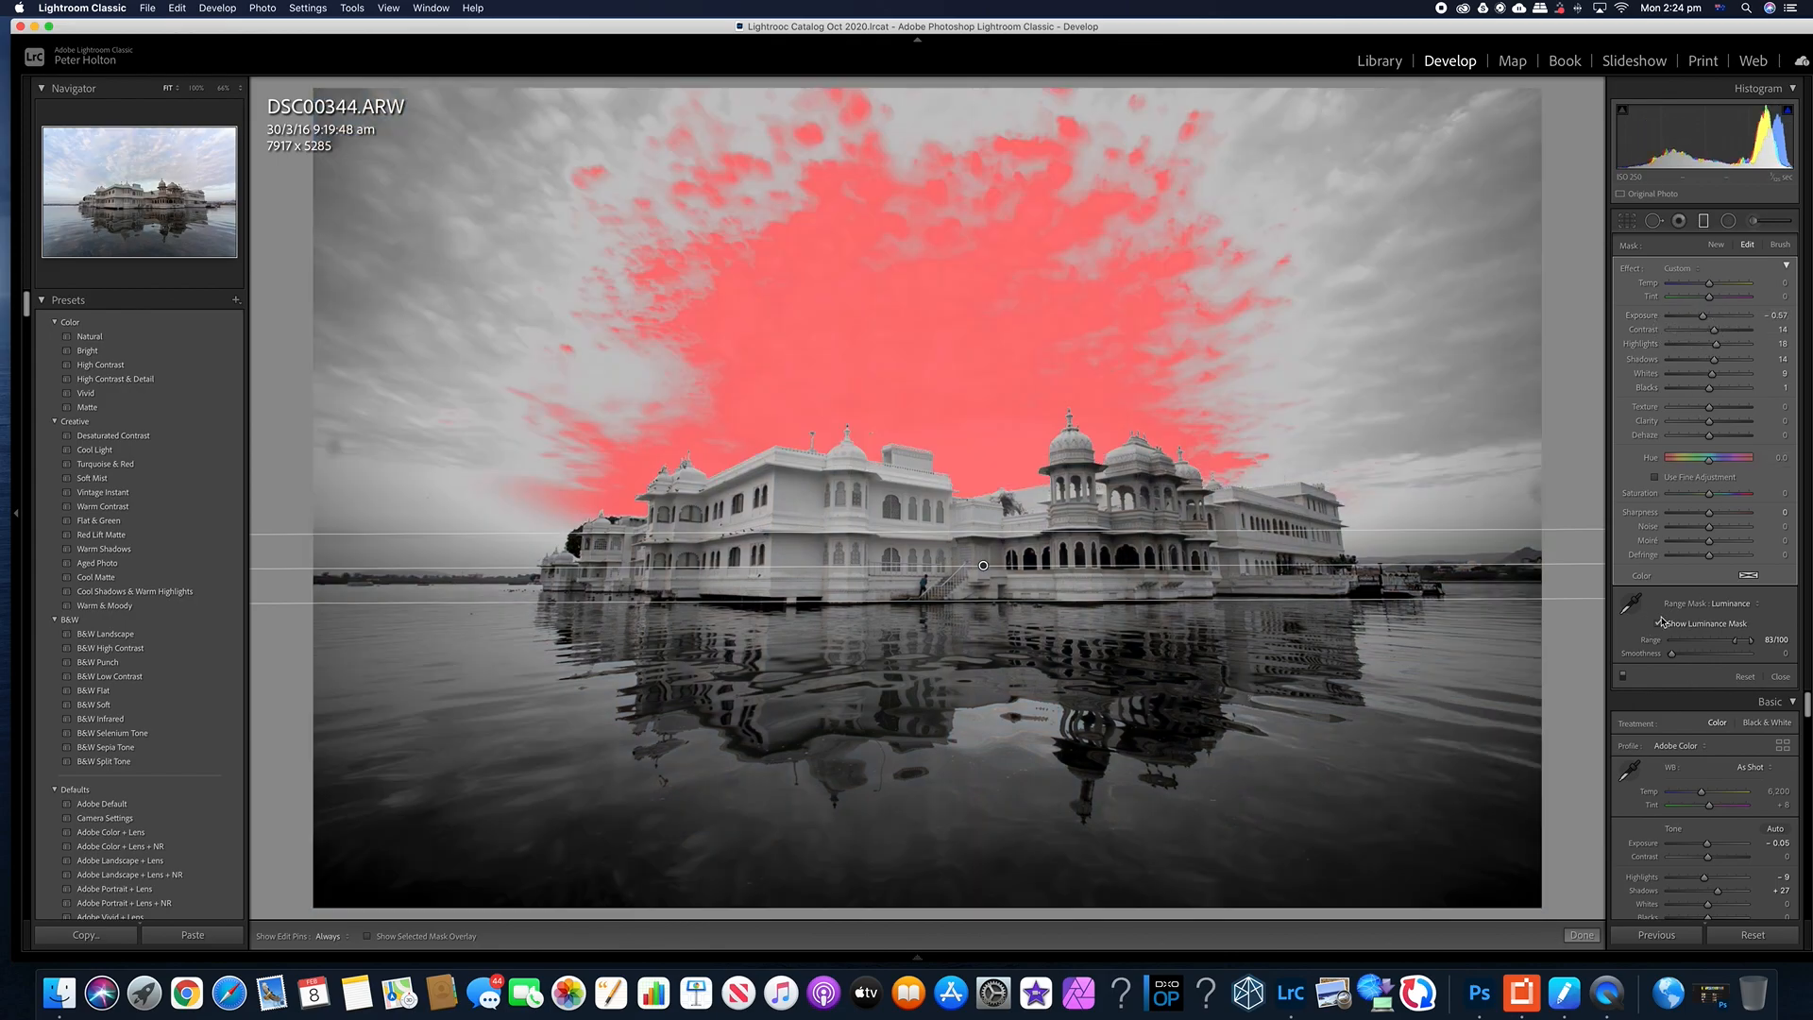
click(1659, 624)
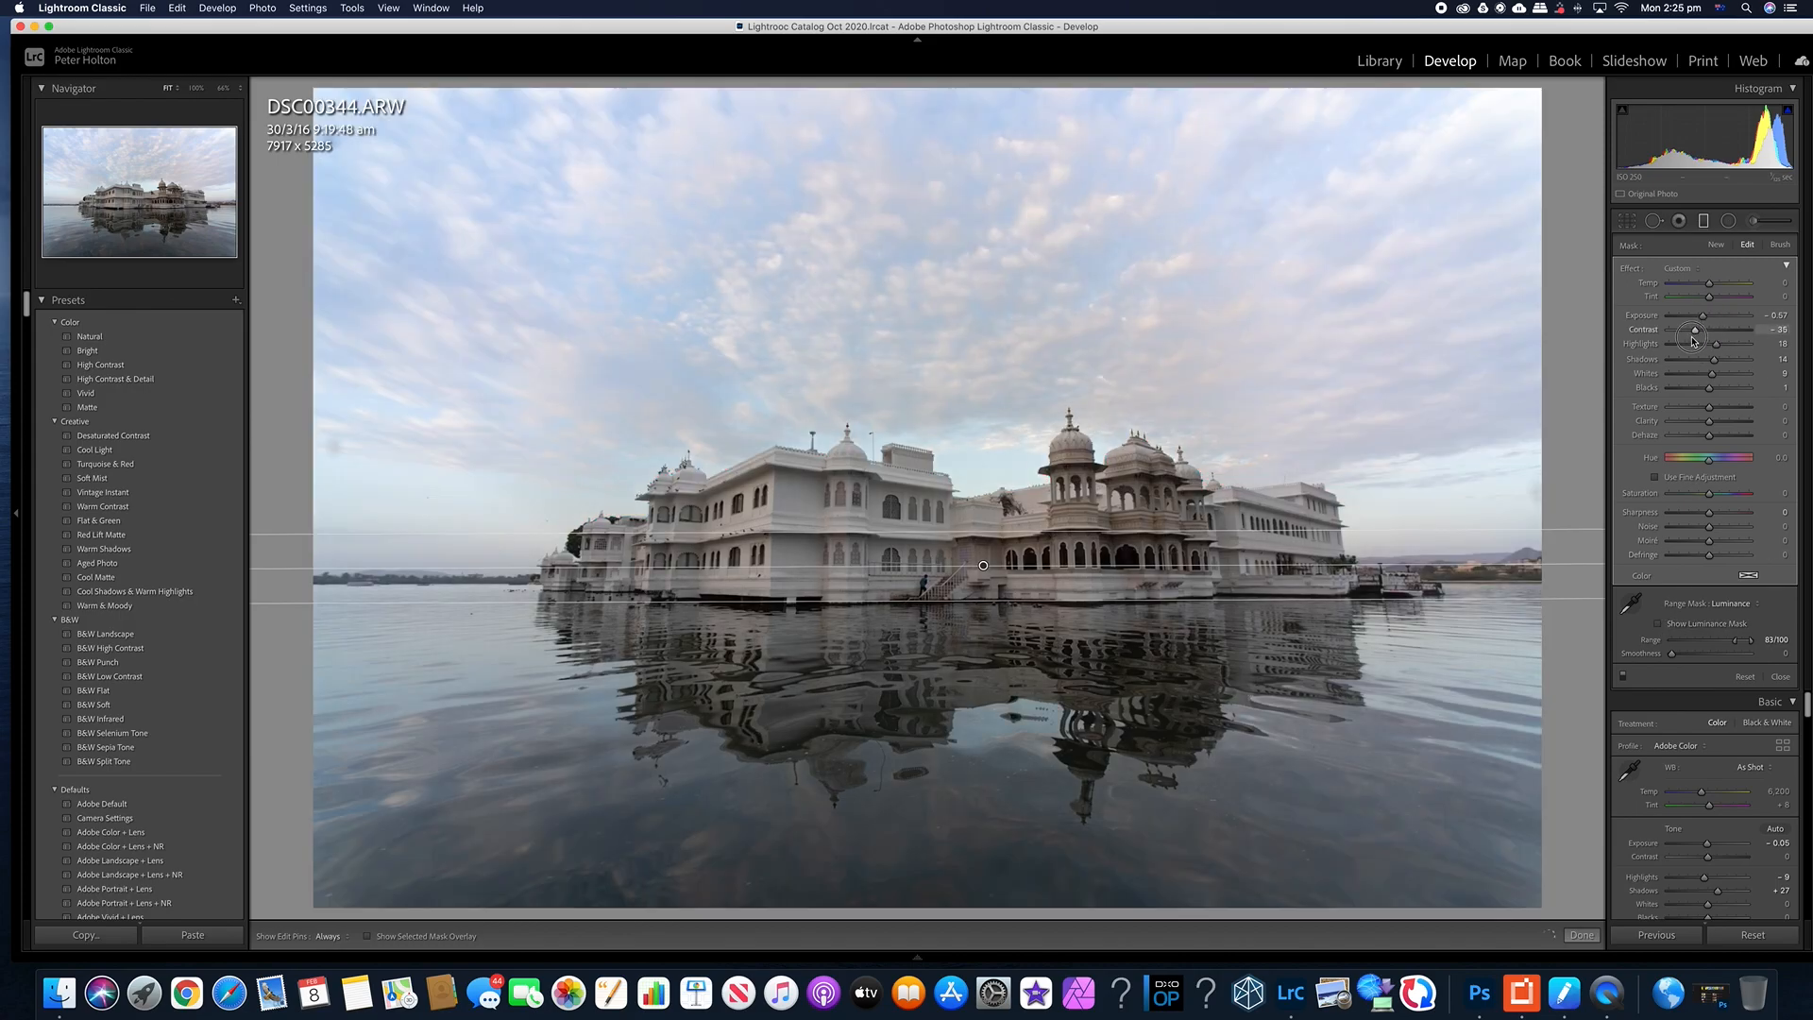
- Set the sky filter's contrast to 100, exposure to −0.63, whites to 7 and highlights to −22
drag(1686, 344, 1716, 333)
mouse_move(1705, 319)
mouse_down()
mouse_move(1689, 320)
mouse_move(1708, 319)
mouse_up()
drag(1732, 334, 1782, 348)
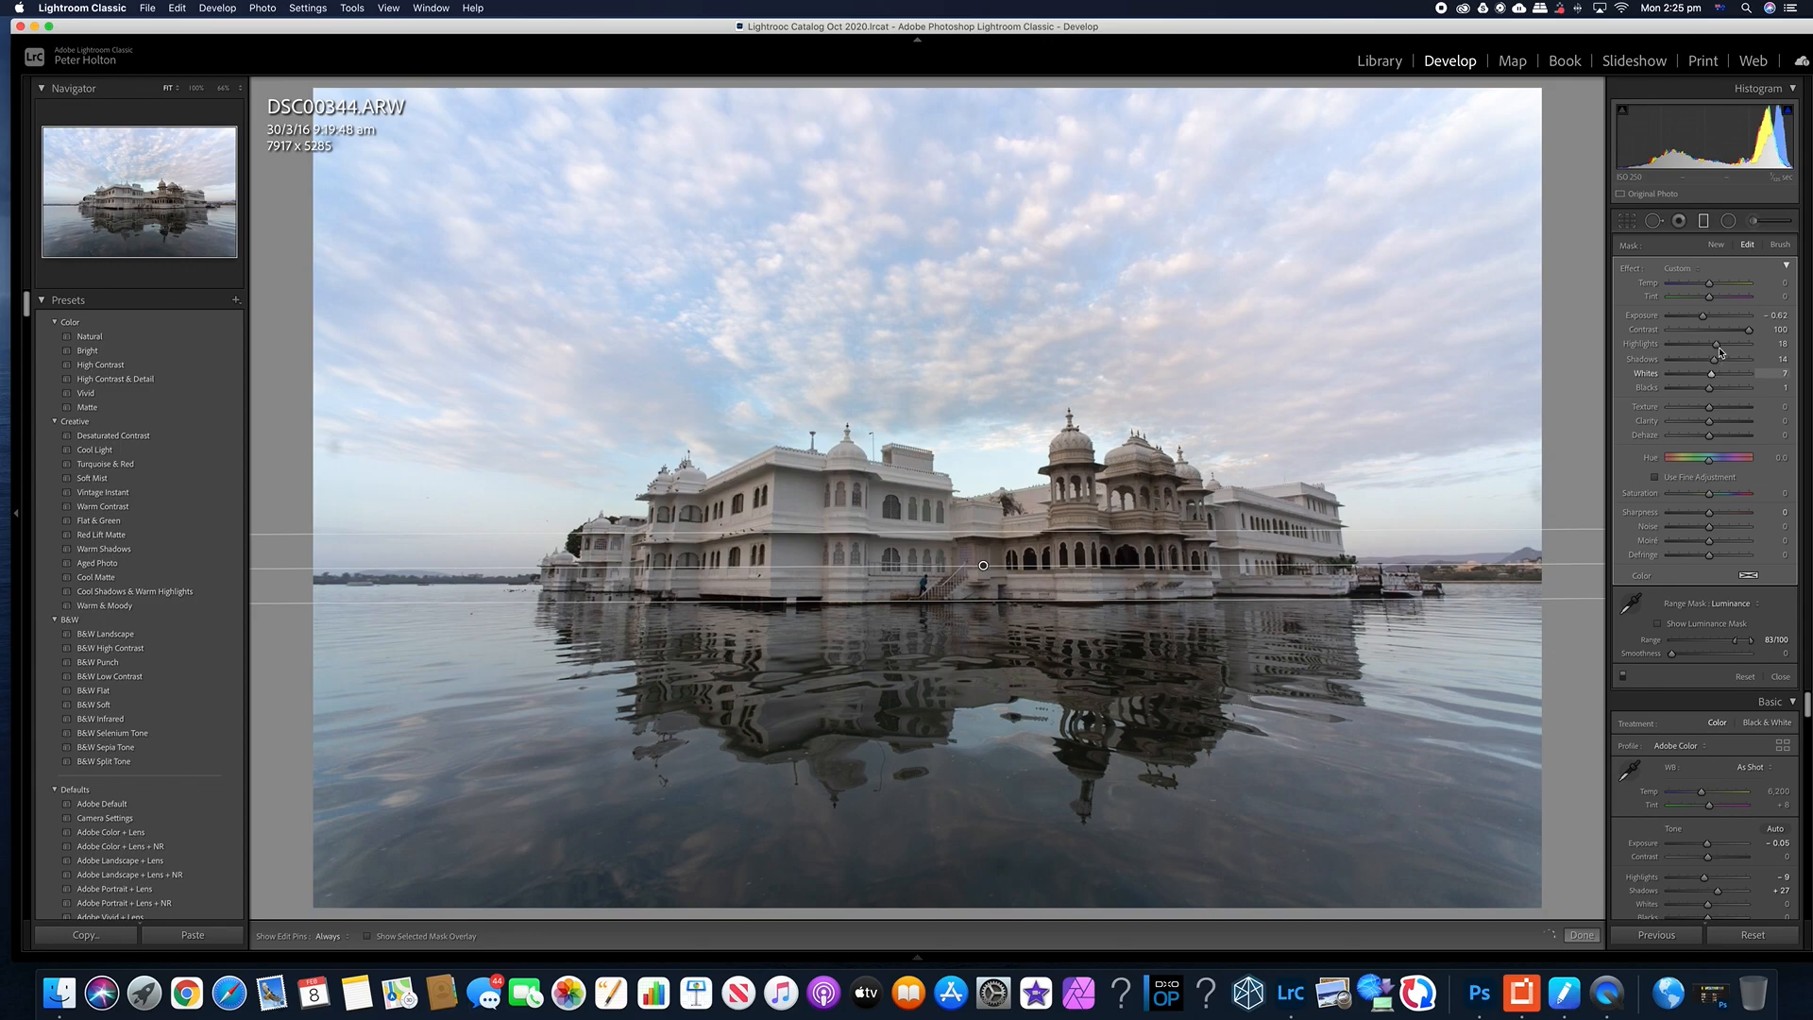
mouse_move(1716, 346)
mouse_down()
mouse_move(1663, 366)
mouse_move(1736, 375)
mouse_move(1686, 378)
mouse_move(1709, 378)
mouse_up()
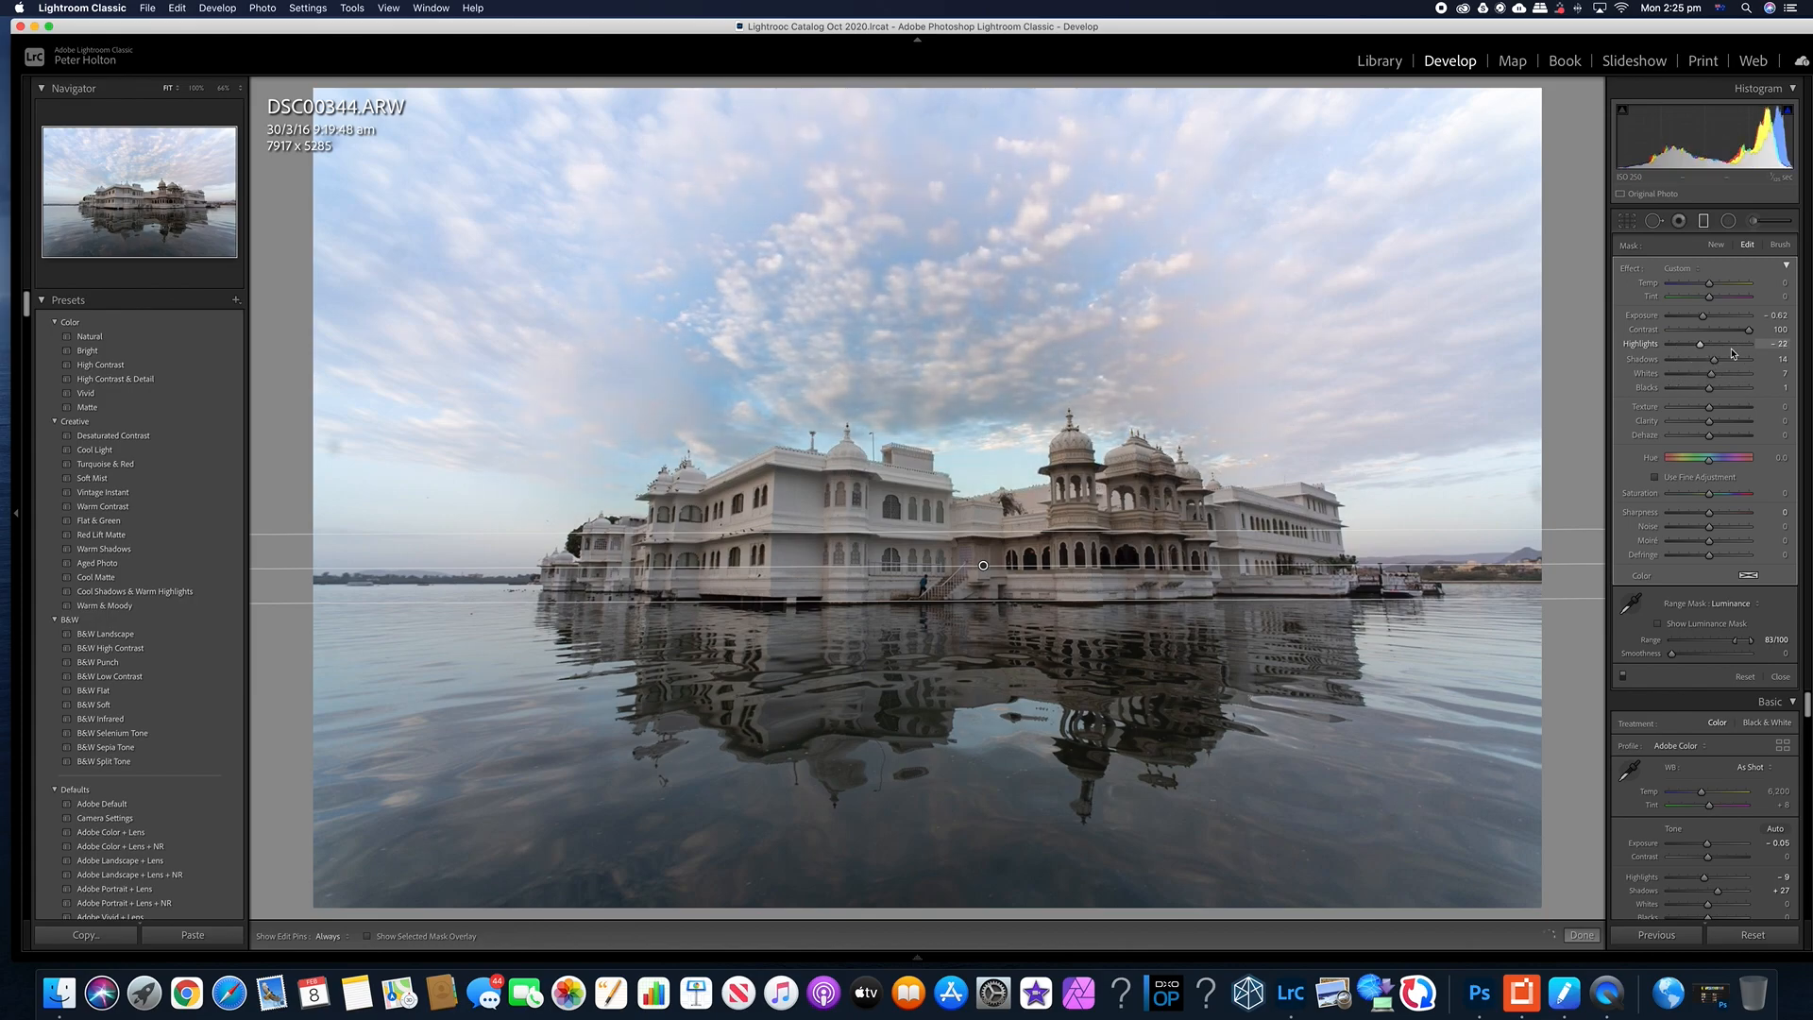
- Set the sky filter's temp to 6 and tint to 10, and soften its luminance mask with range 84/100 and smoothness 100
mouse_move(1707, 289)
mouse_down()
mouse_move(1723, 292)
mouse_move(1680, 301)
mouse_move(1711, 304)
mouse_up()
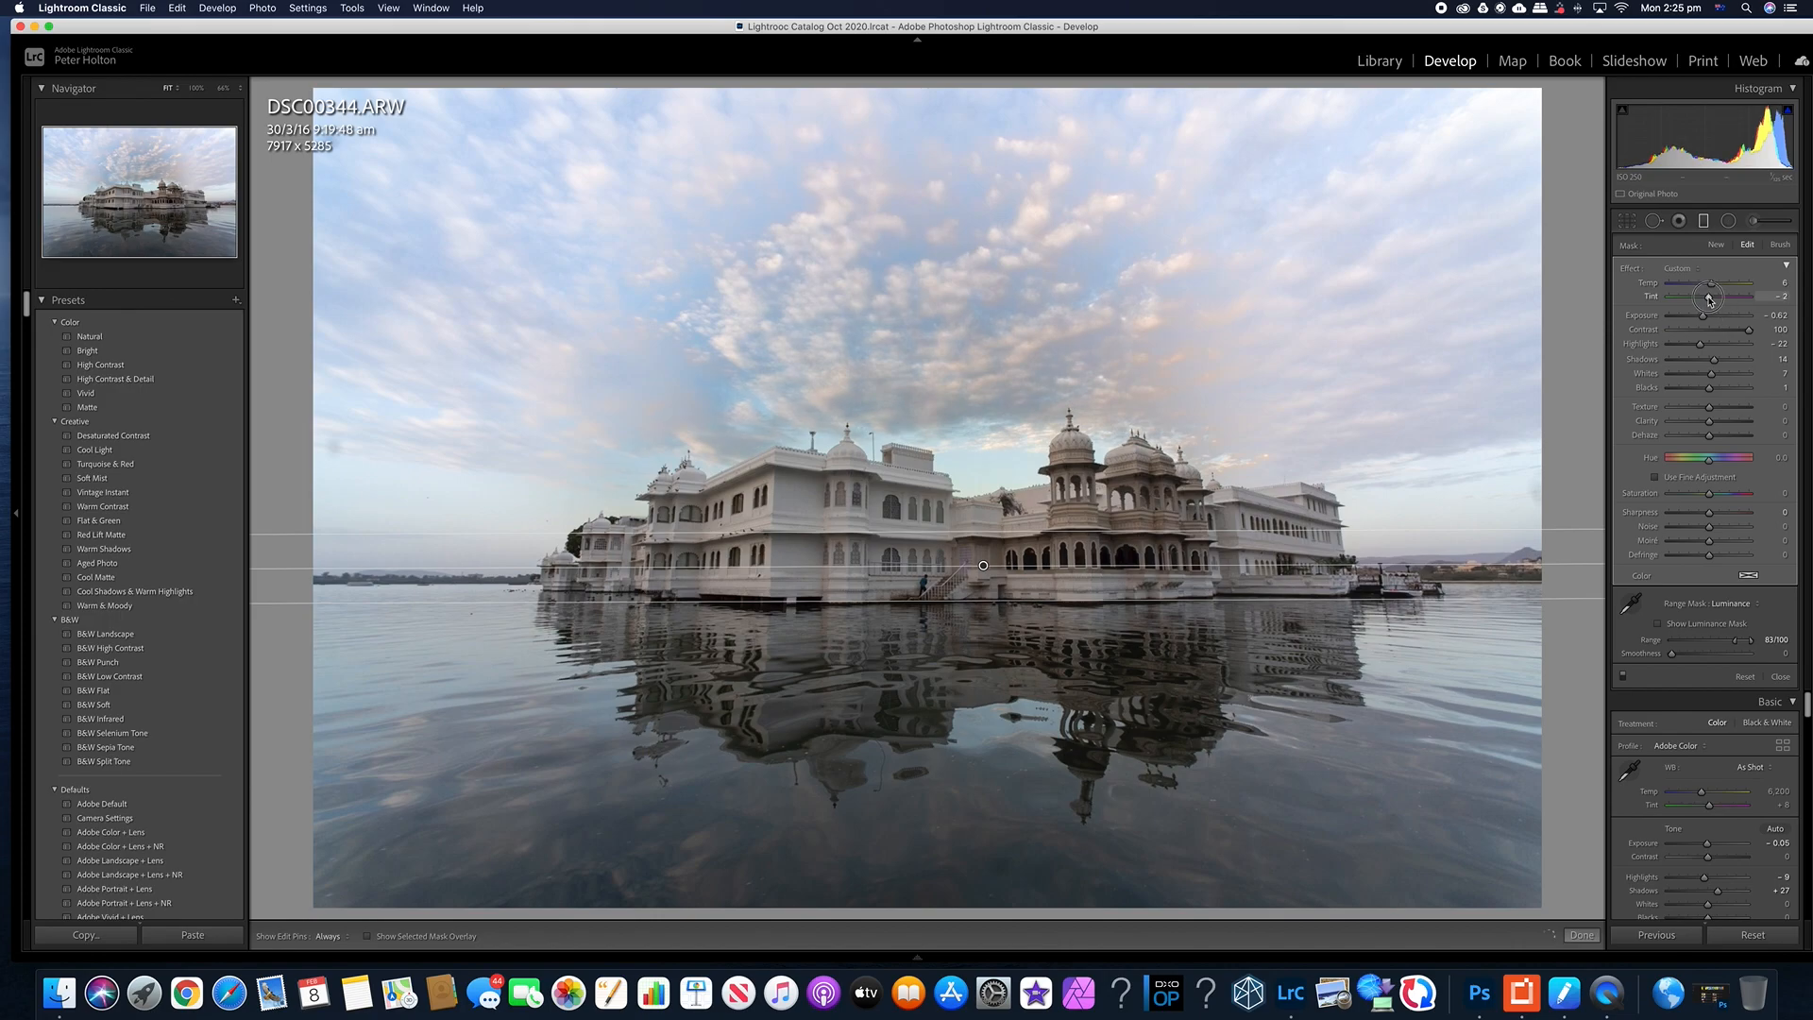
drag(1703, 300, 1716, 303)
click(1736, 642)
click(1735, 643)
drag(1735, 642, 1764, 676)
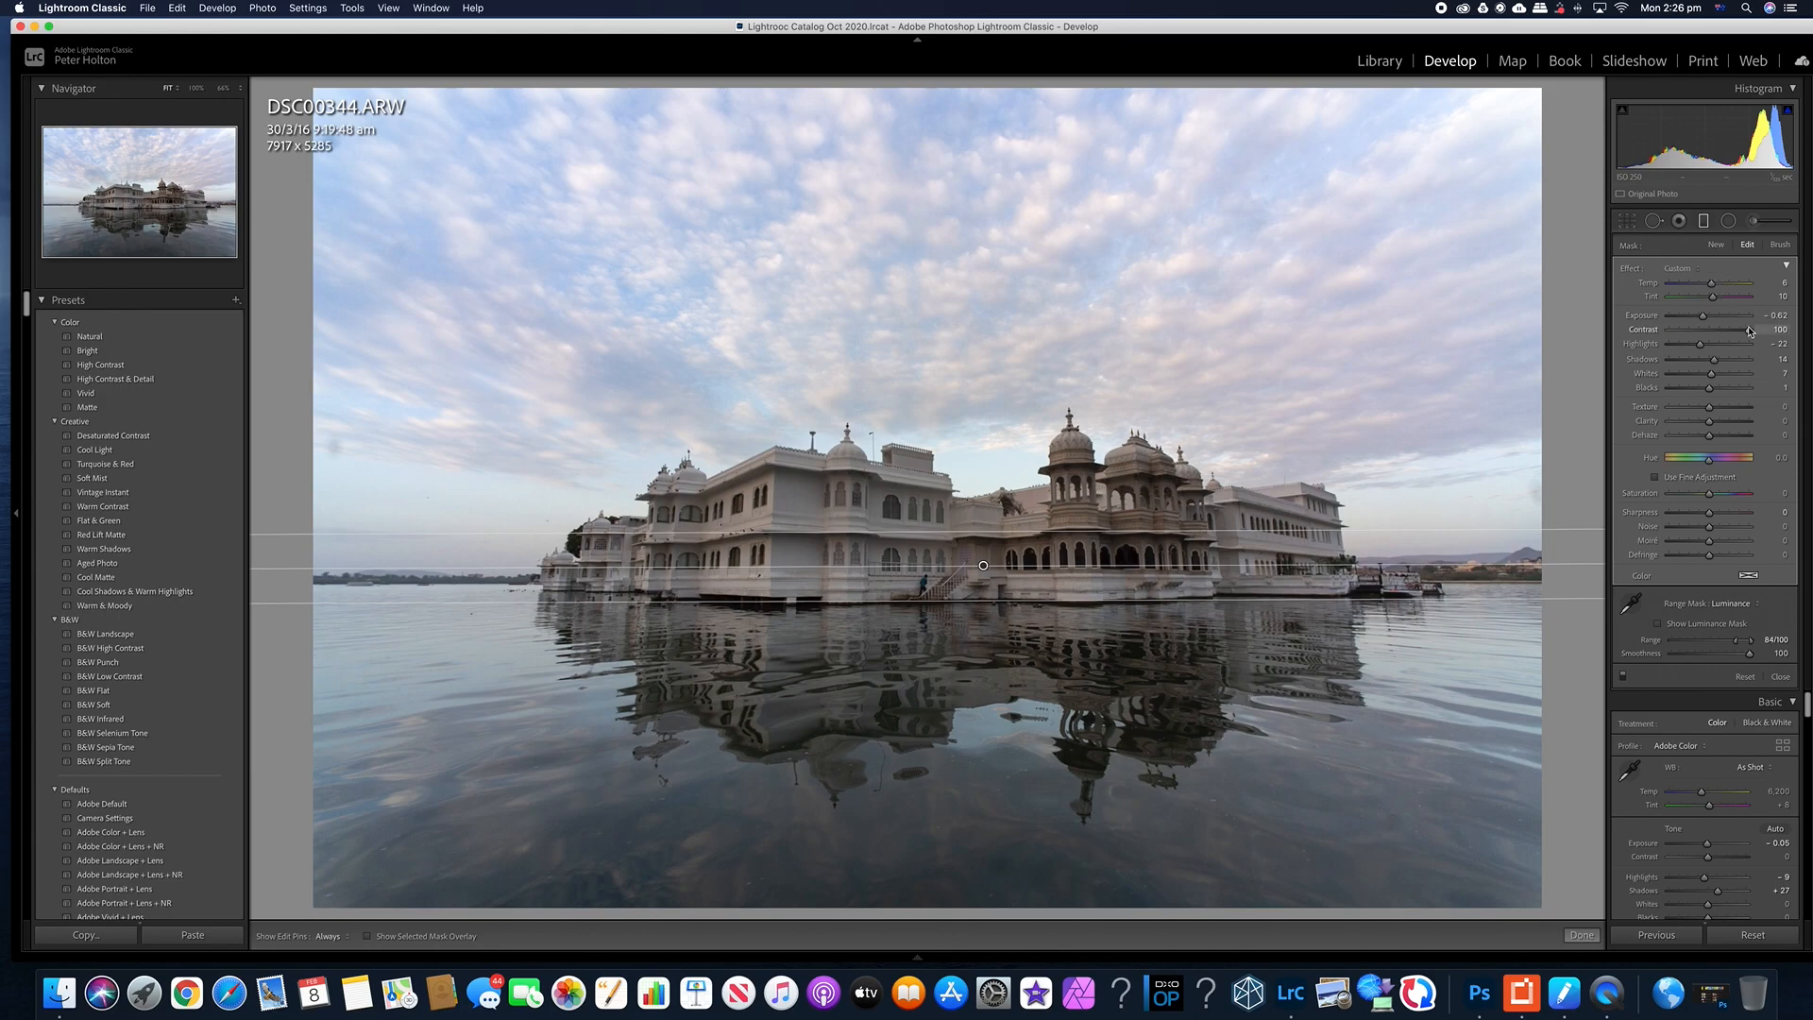
- Darken the sky filter to exposure −1.63, raise its highlights, and finish editing the filter
drag(1704, 318, 1725, 350)
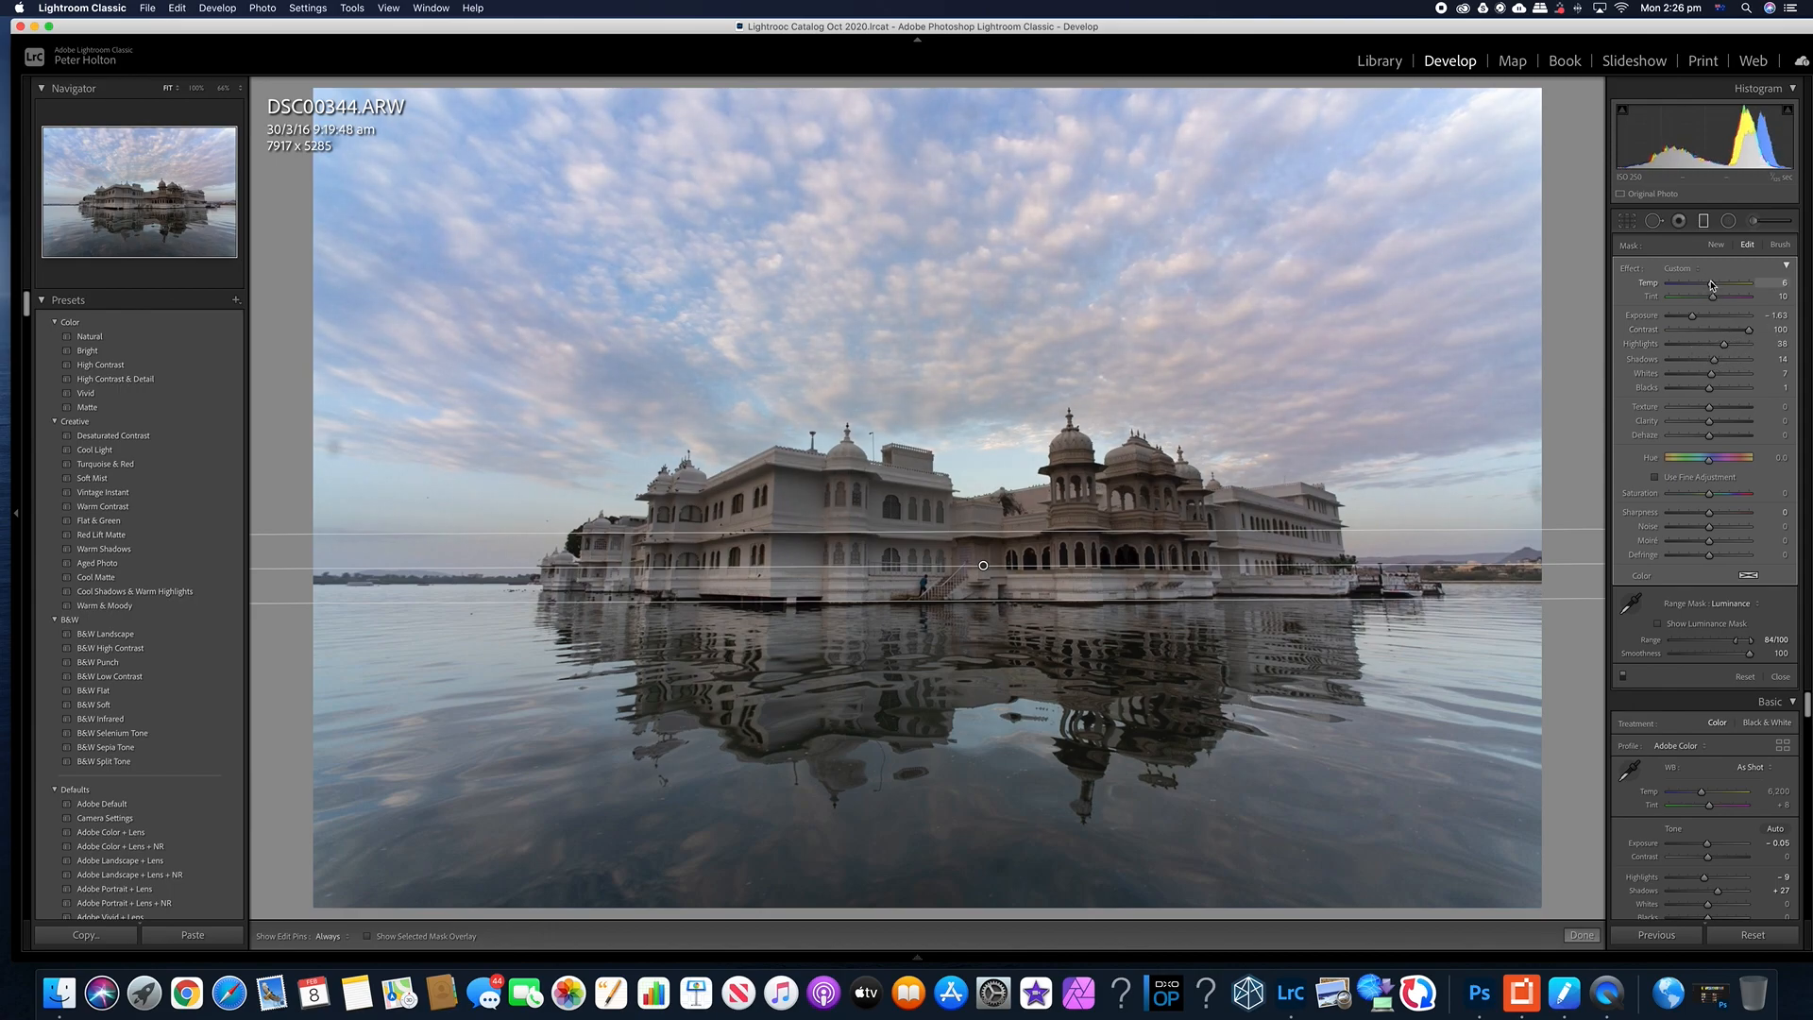
drag(1711, 288, 1714, 349)
key(Return)
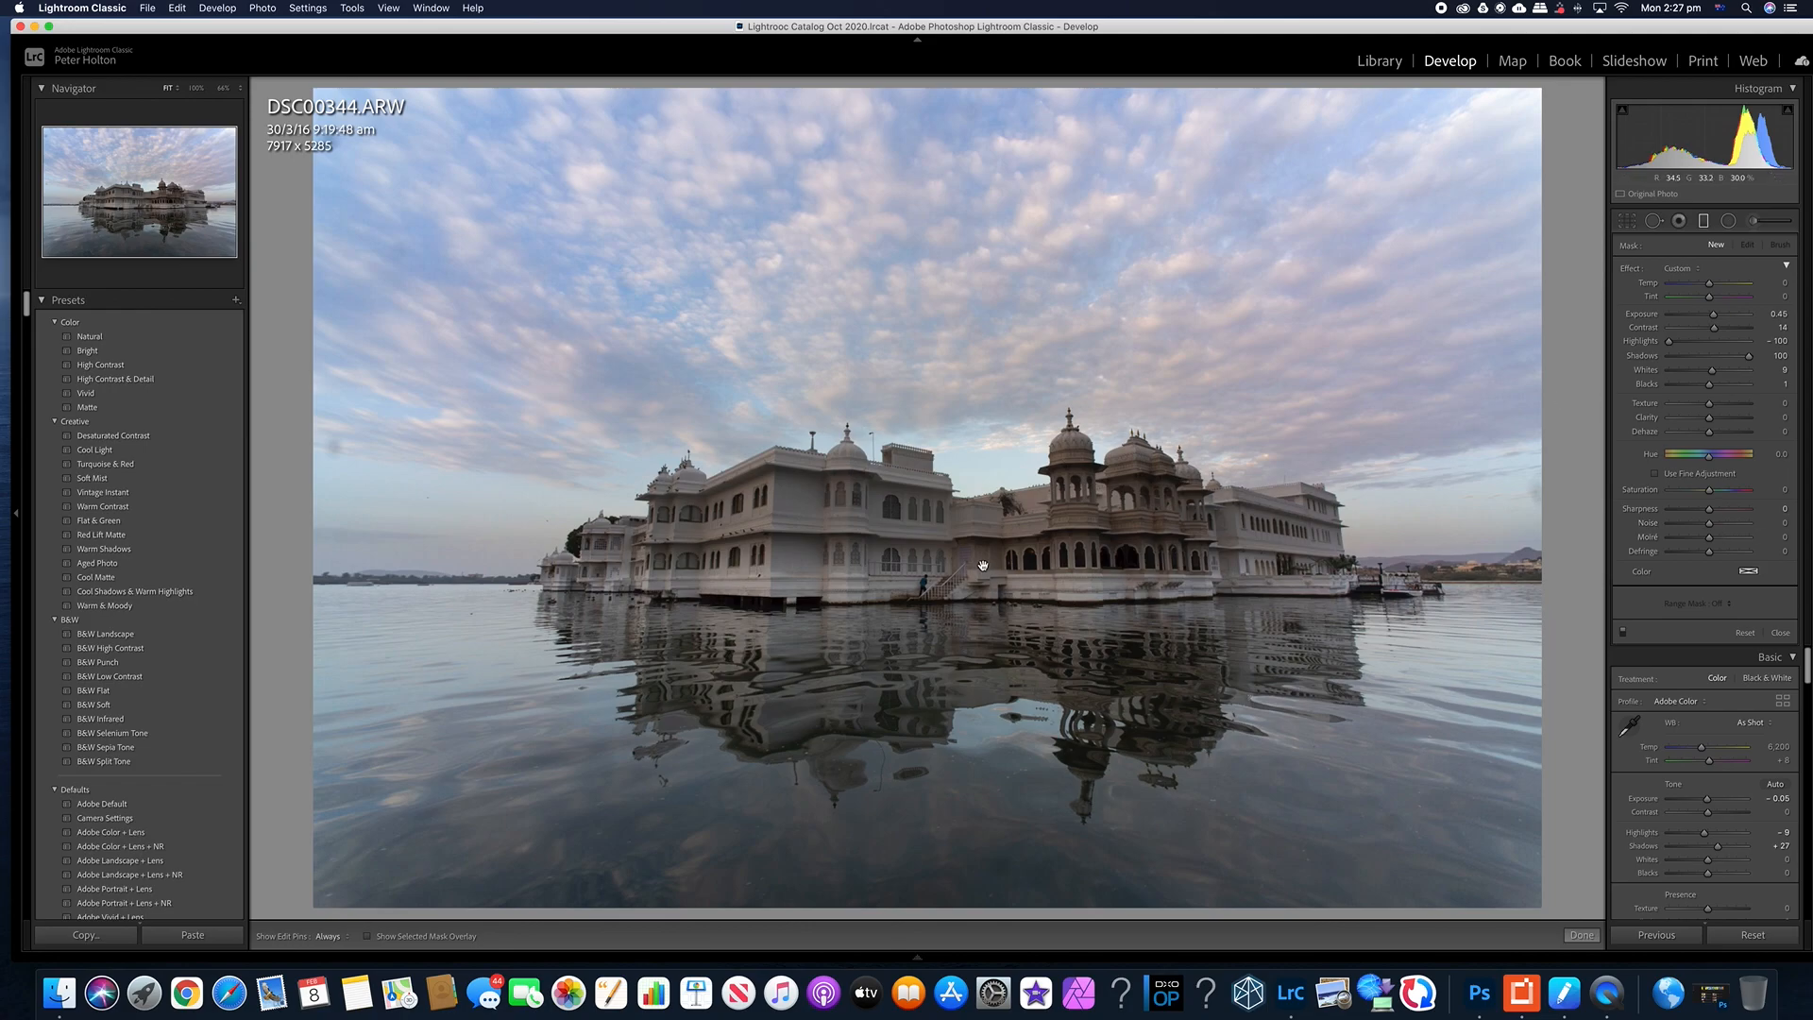
key(m)
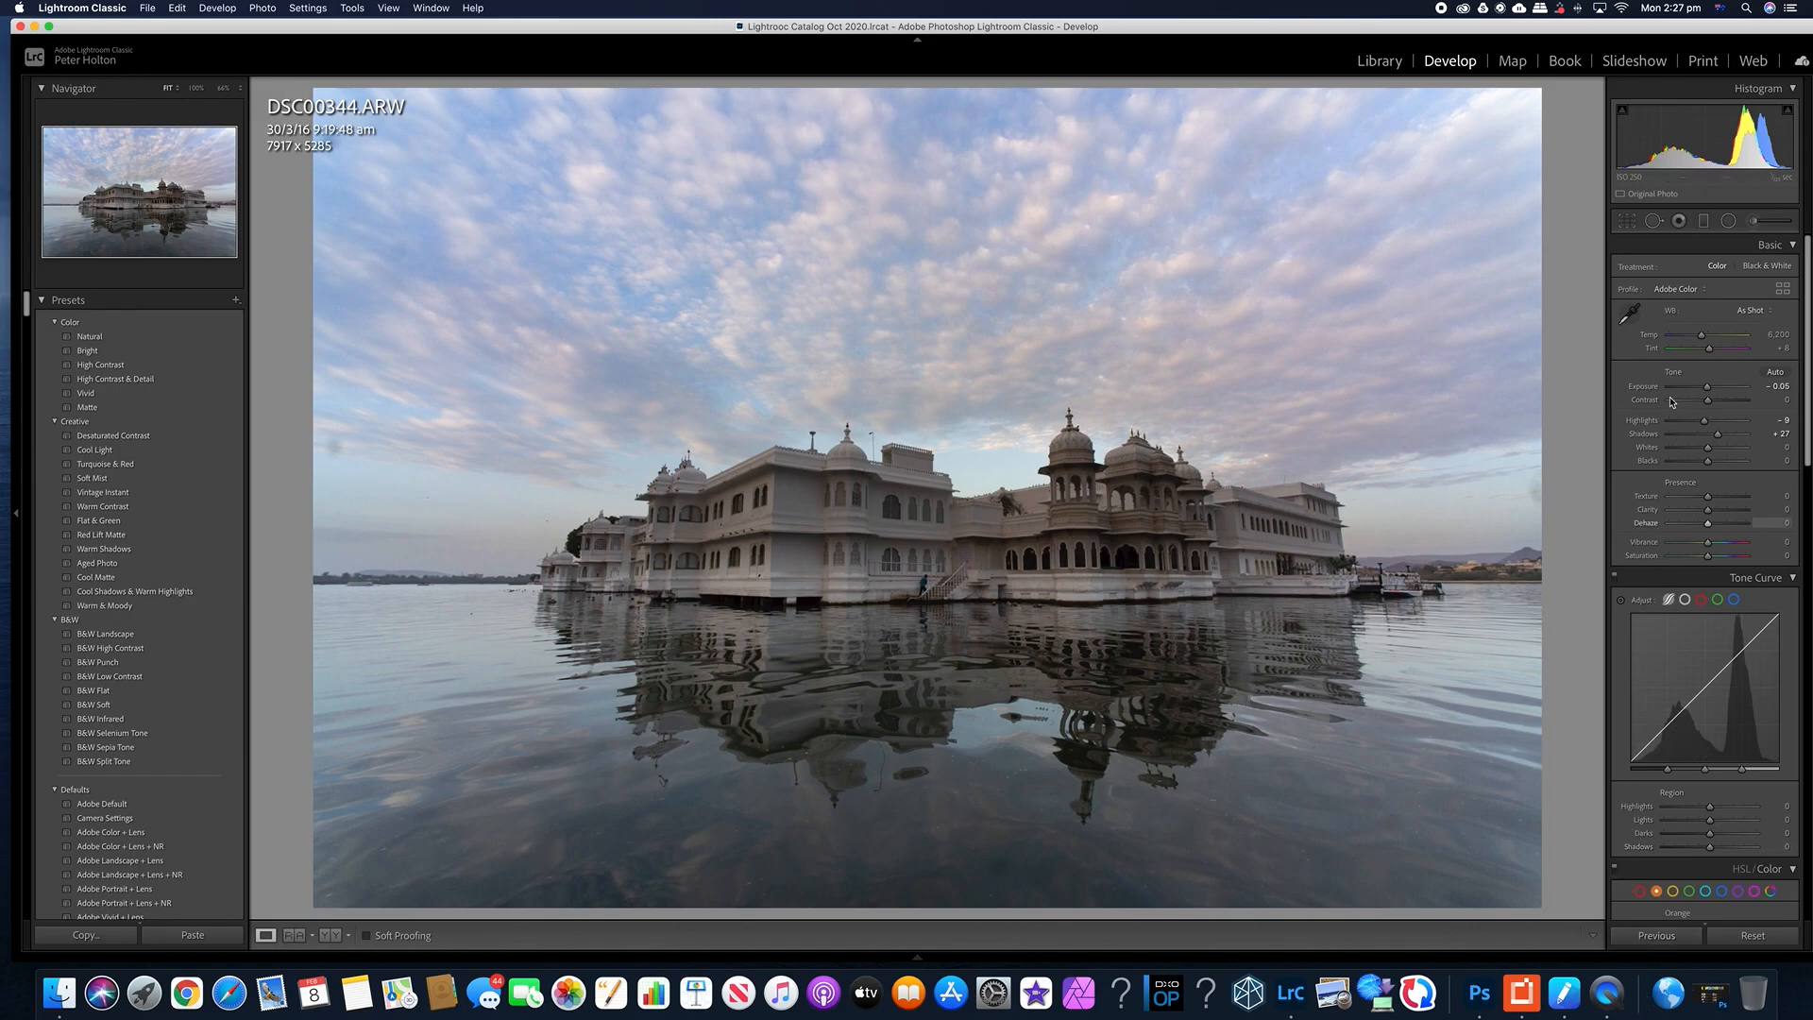
- Add a second graduated filter brightening the water below the palace, and check its coverage with the mask overlay
click(1705, 222)
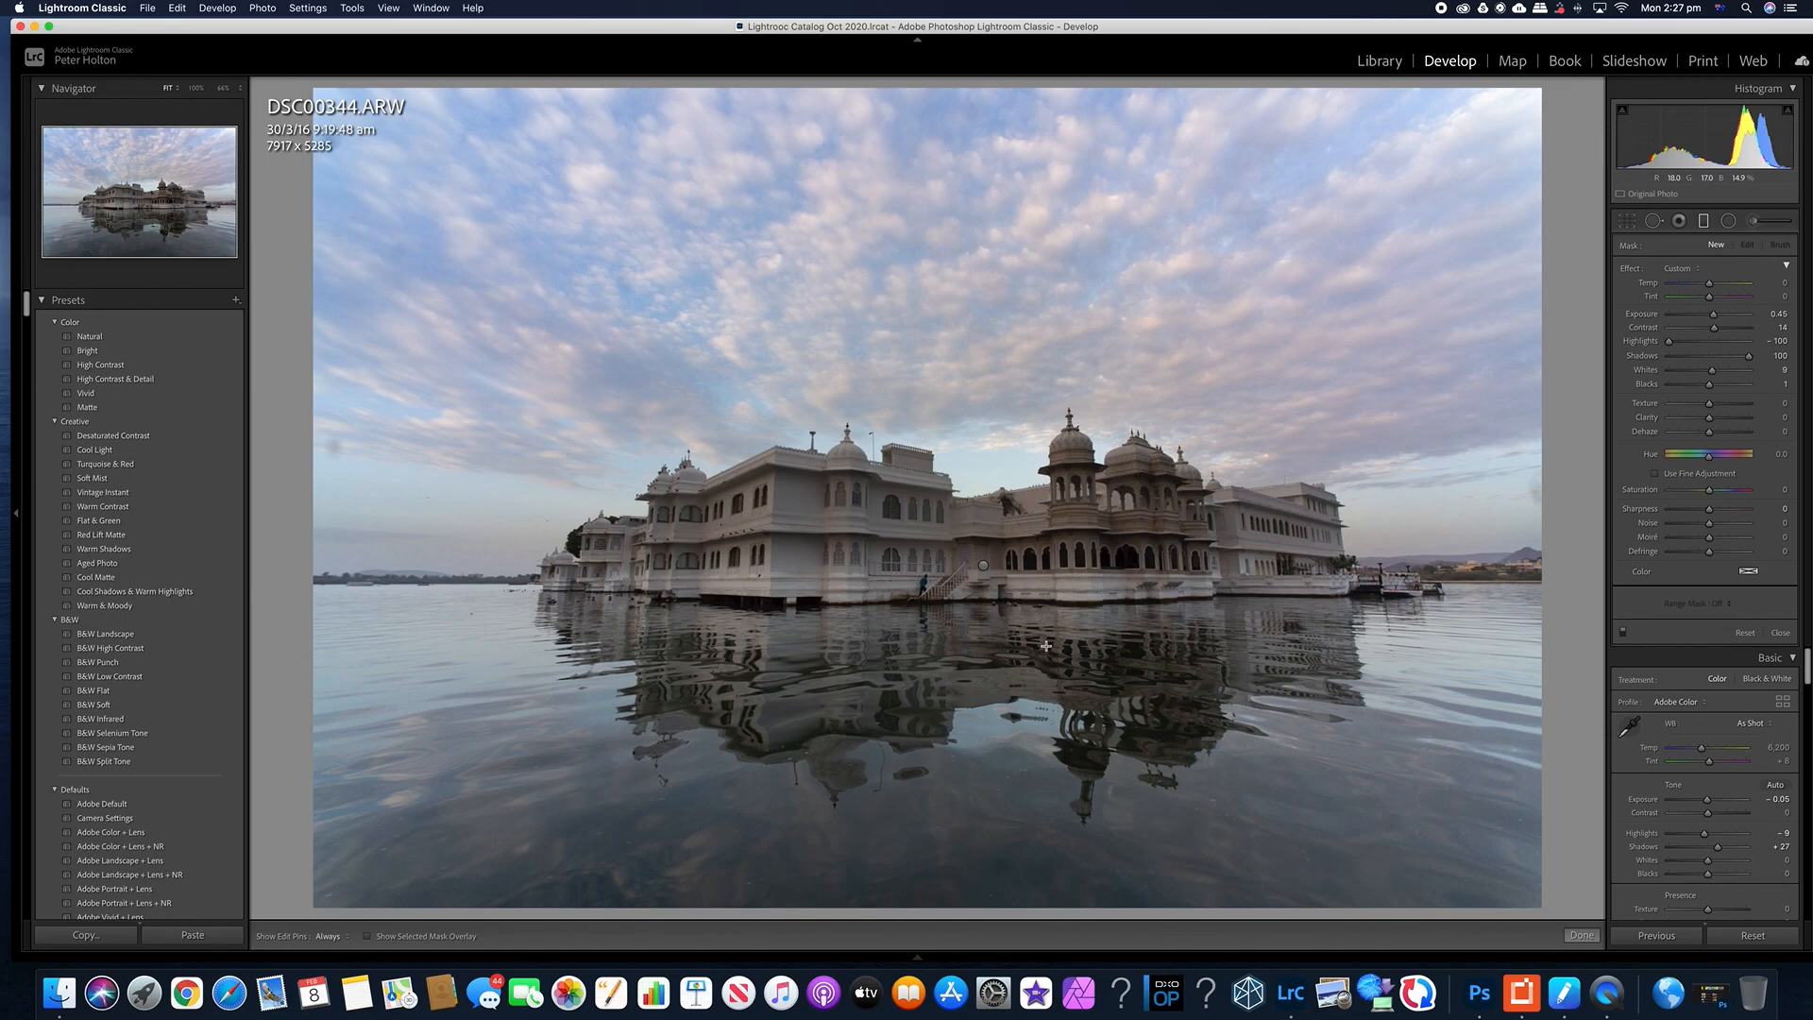
drag(1039, 637, 1040, 587)
drag(1037, 569, 1041, 599)
key(o)
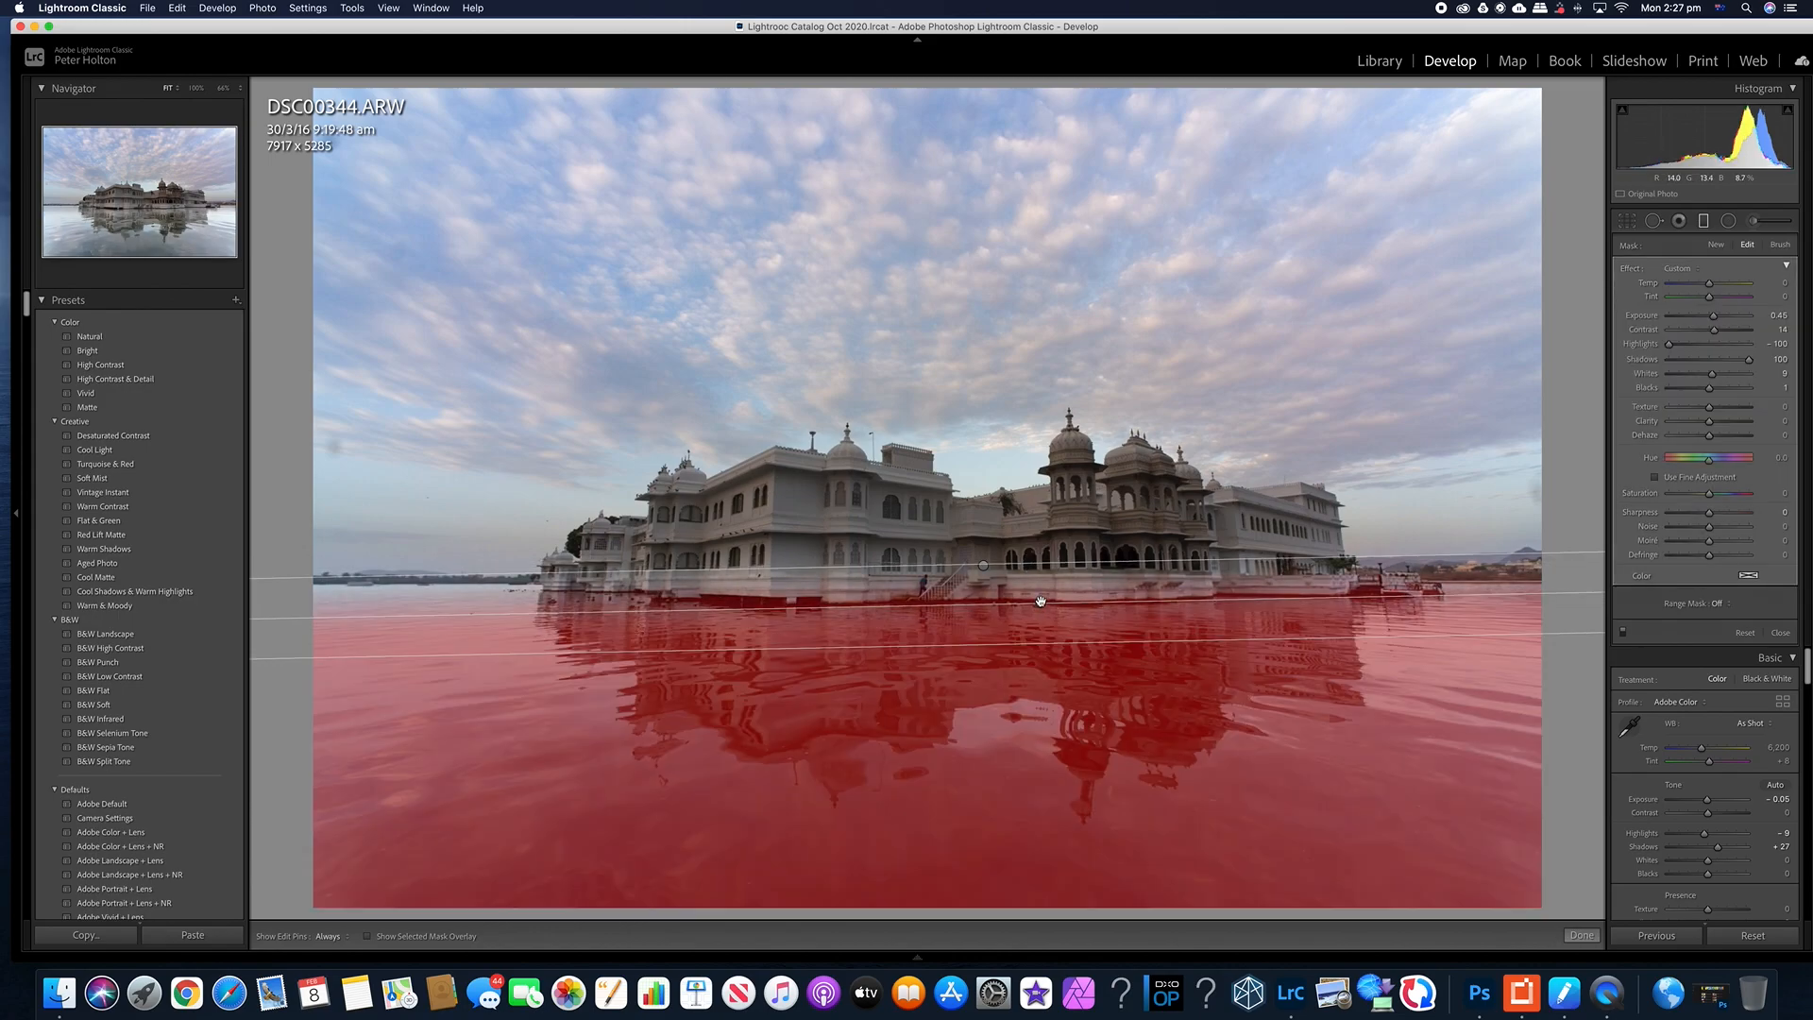
key(o)
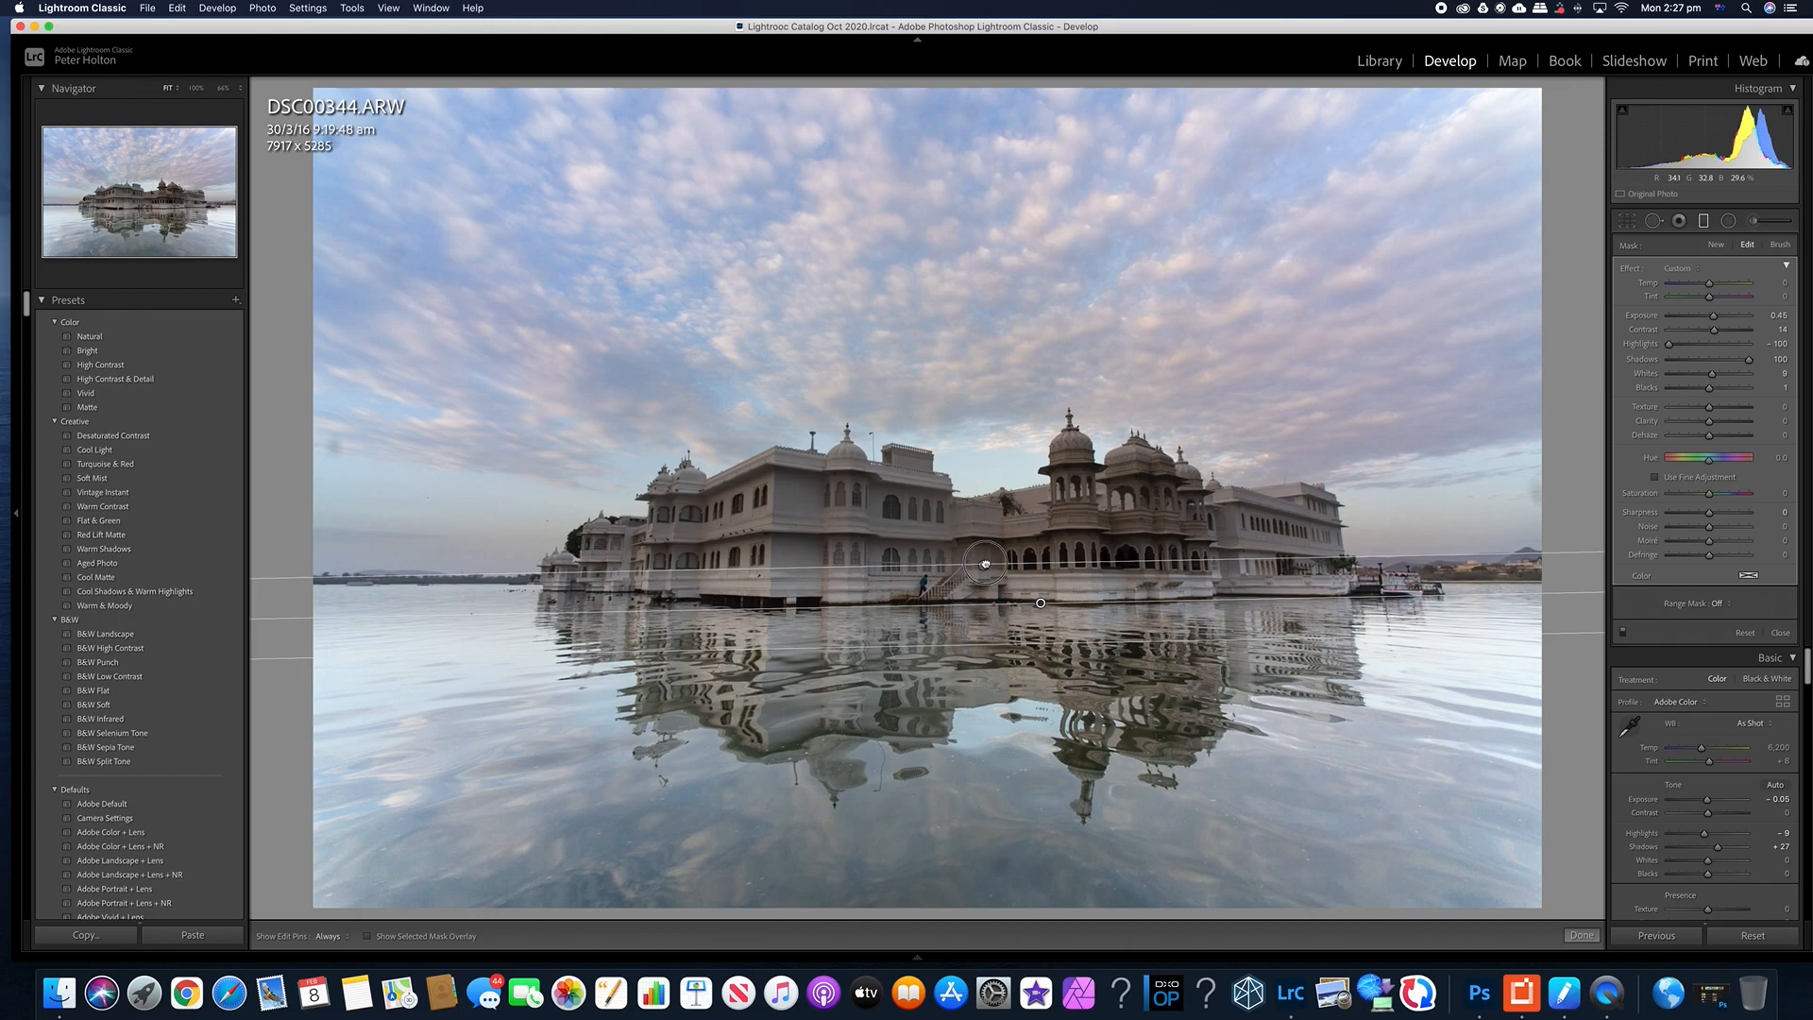
- Widen and tilt the water filter's transition, and centre it near the waterline so it extends from the palace into the reflection
drag(985, 563, 985, 517)
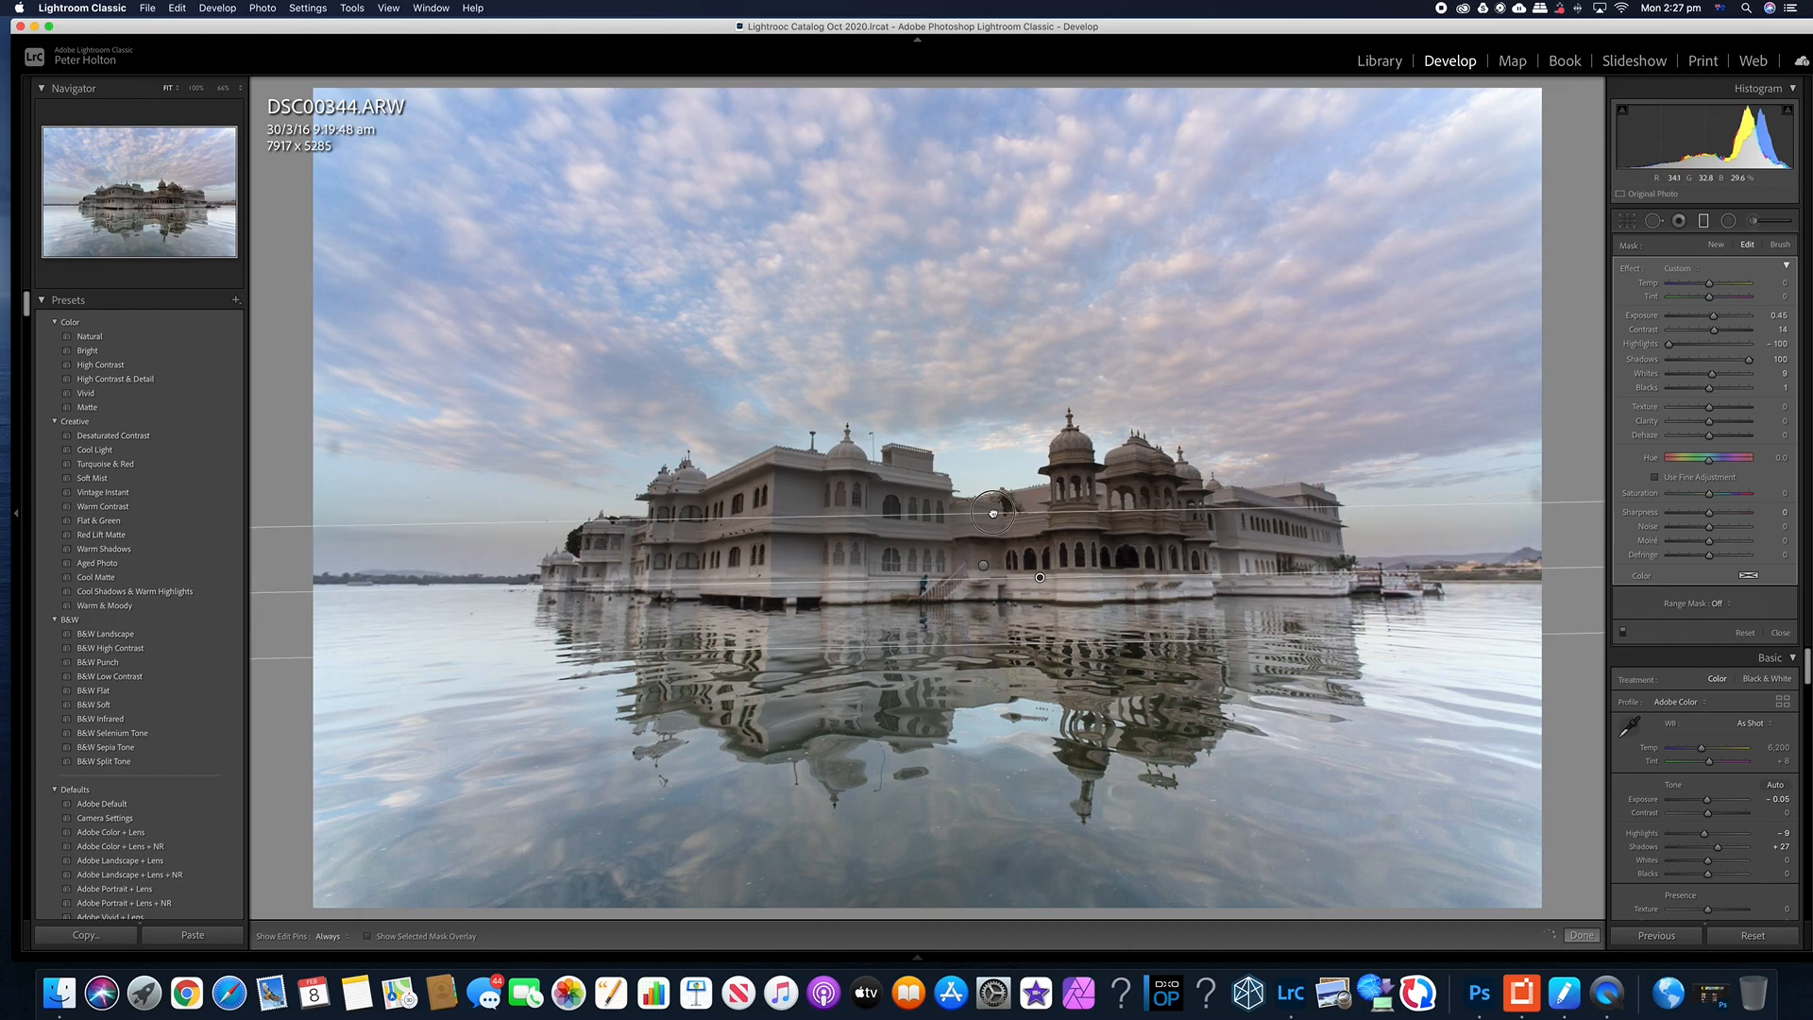
drag(1312, 572, 1312, 583)
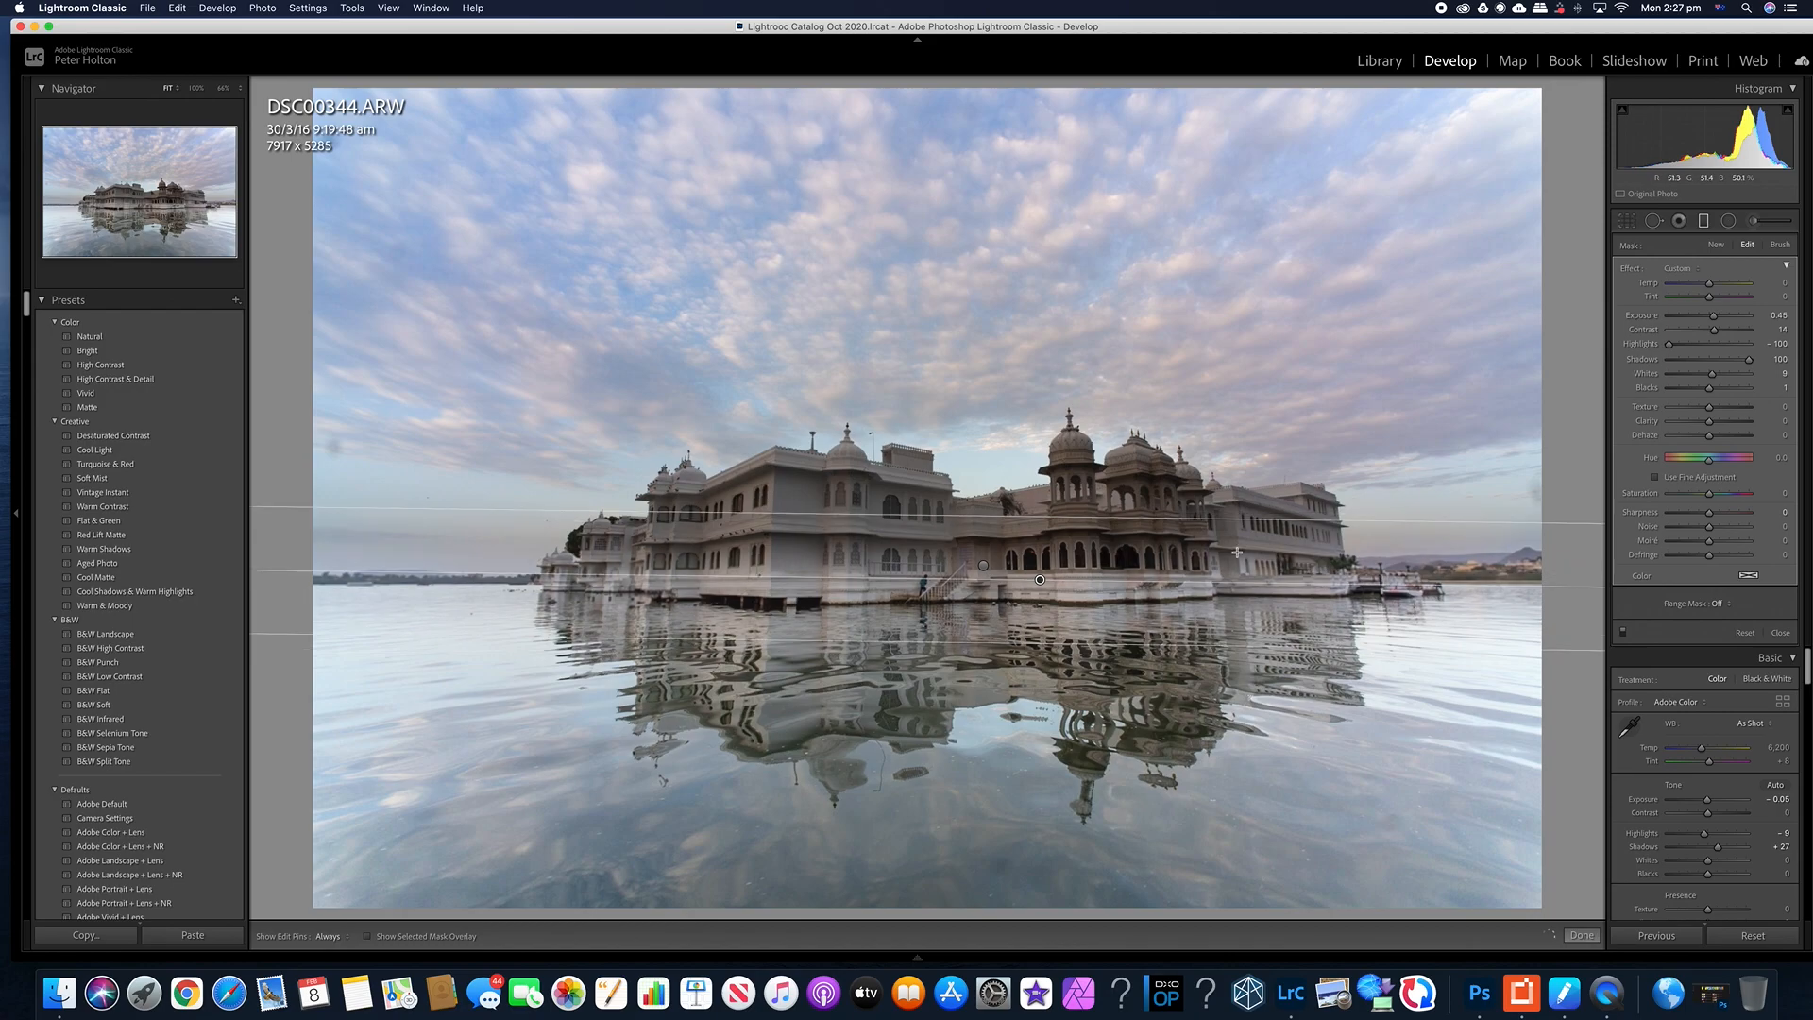
drag(1099, 517, 1040, 414)
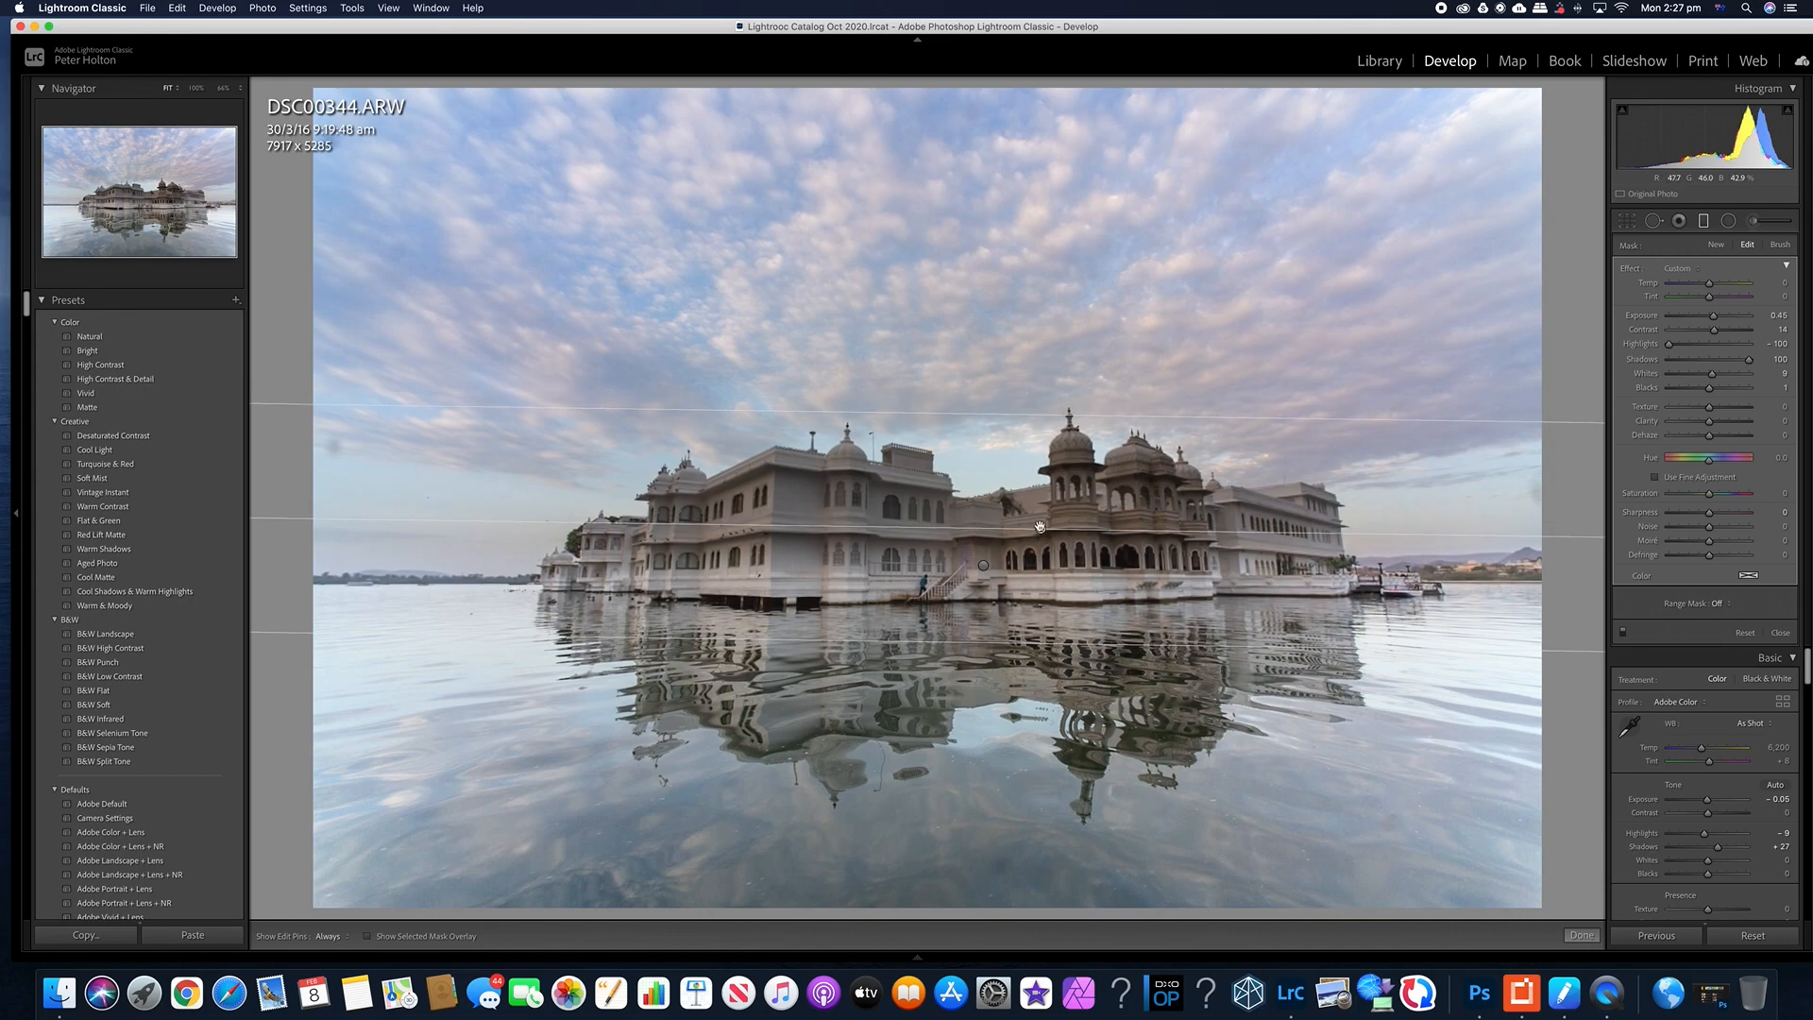
mouse_move(1039, 529)
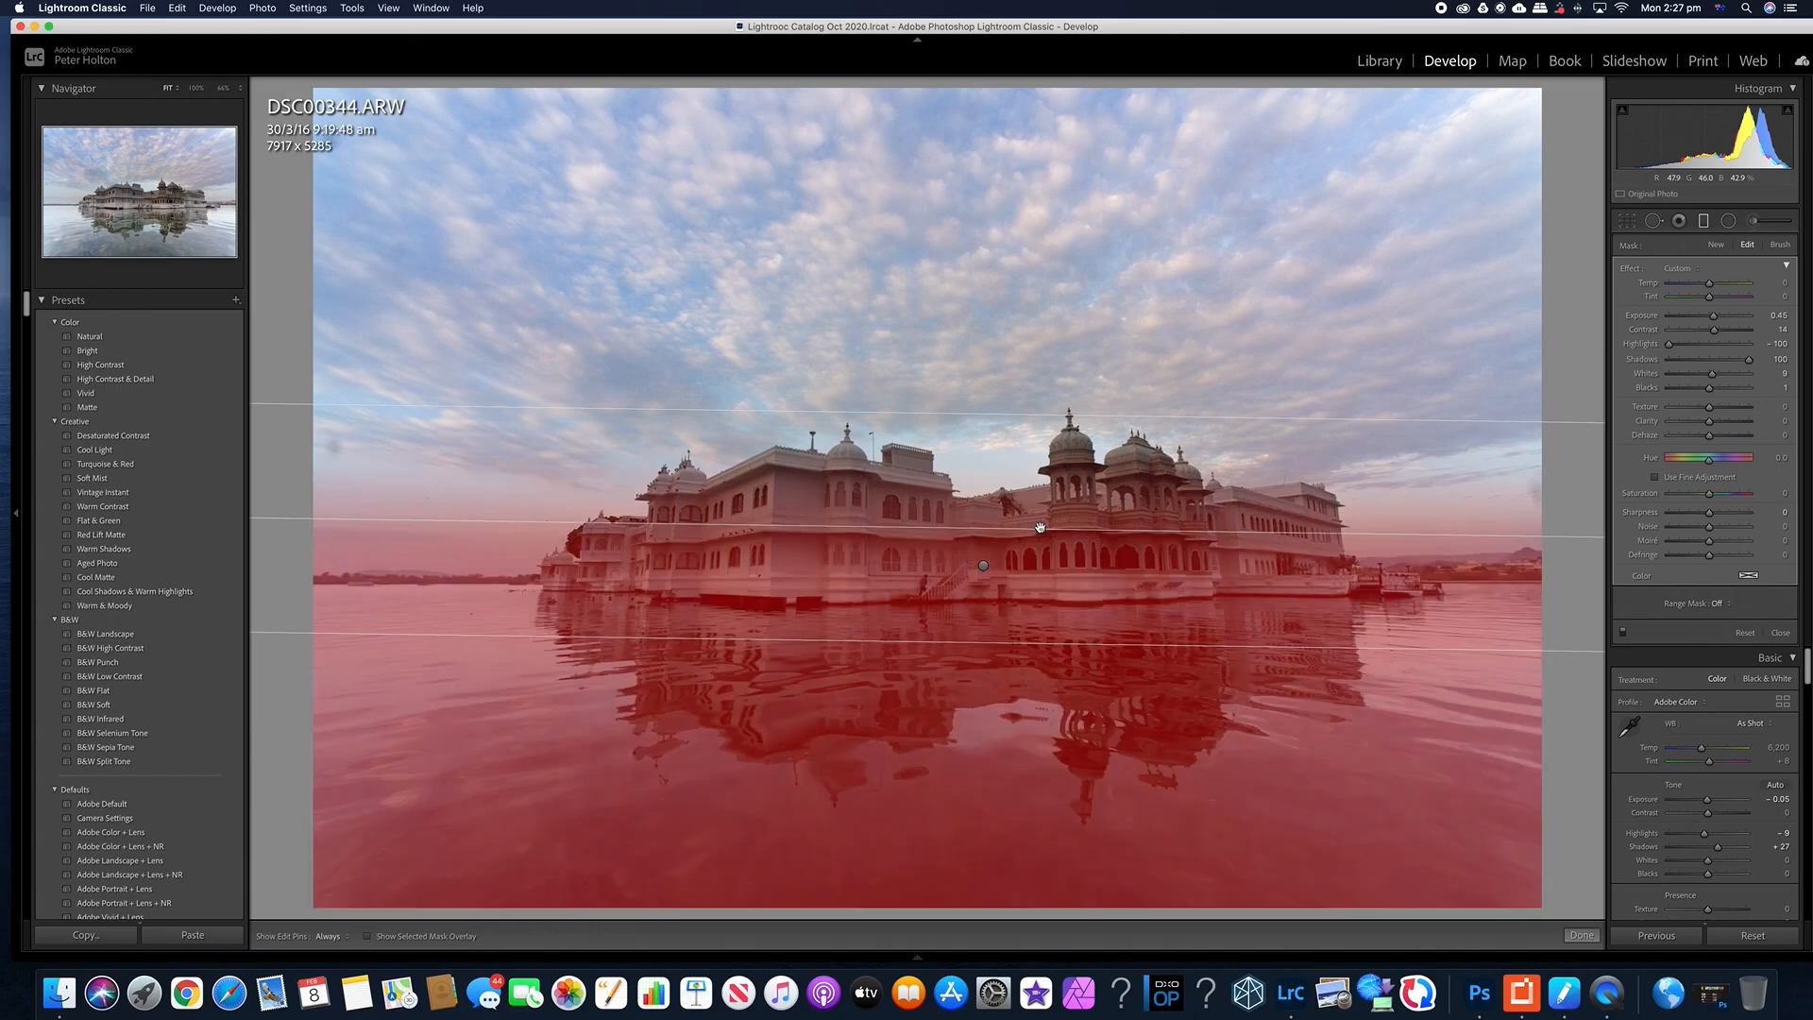
drag(1041, 527, 1048, 598)
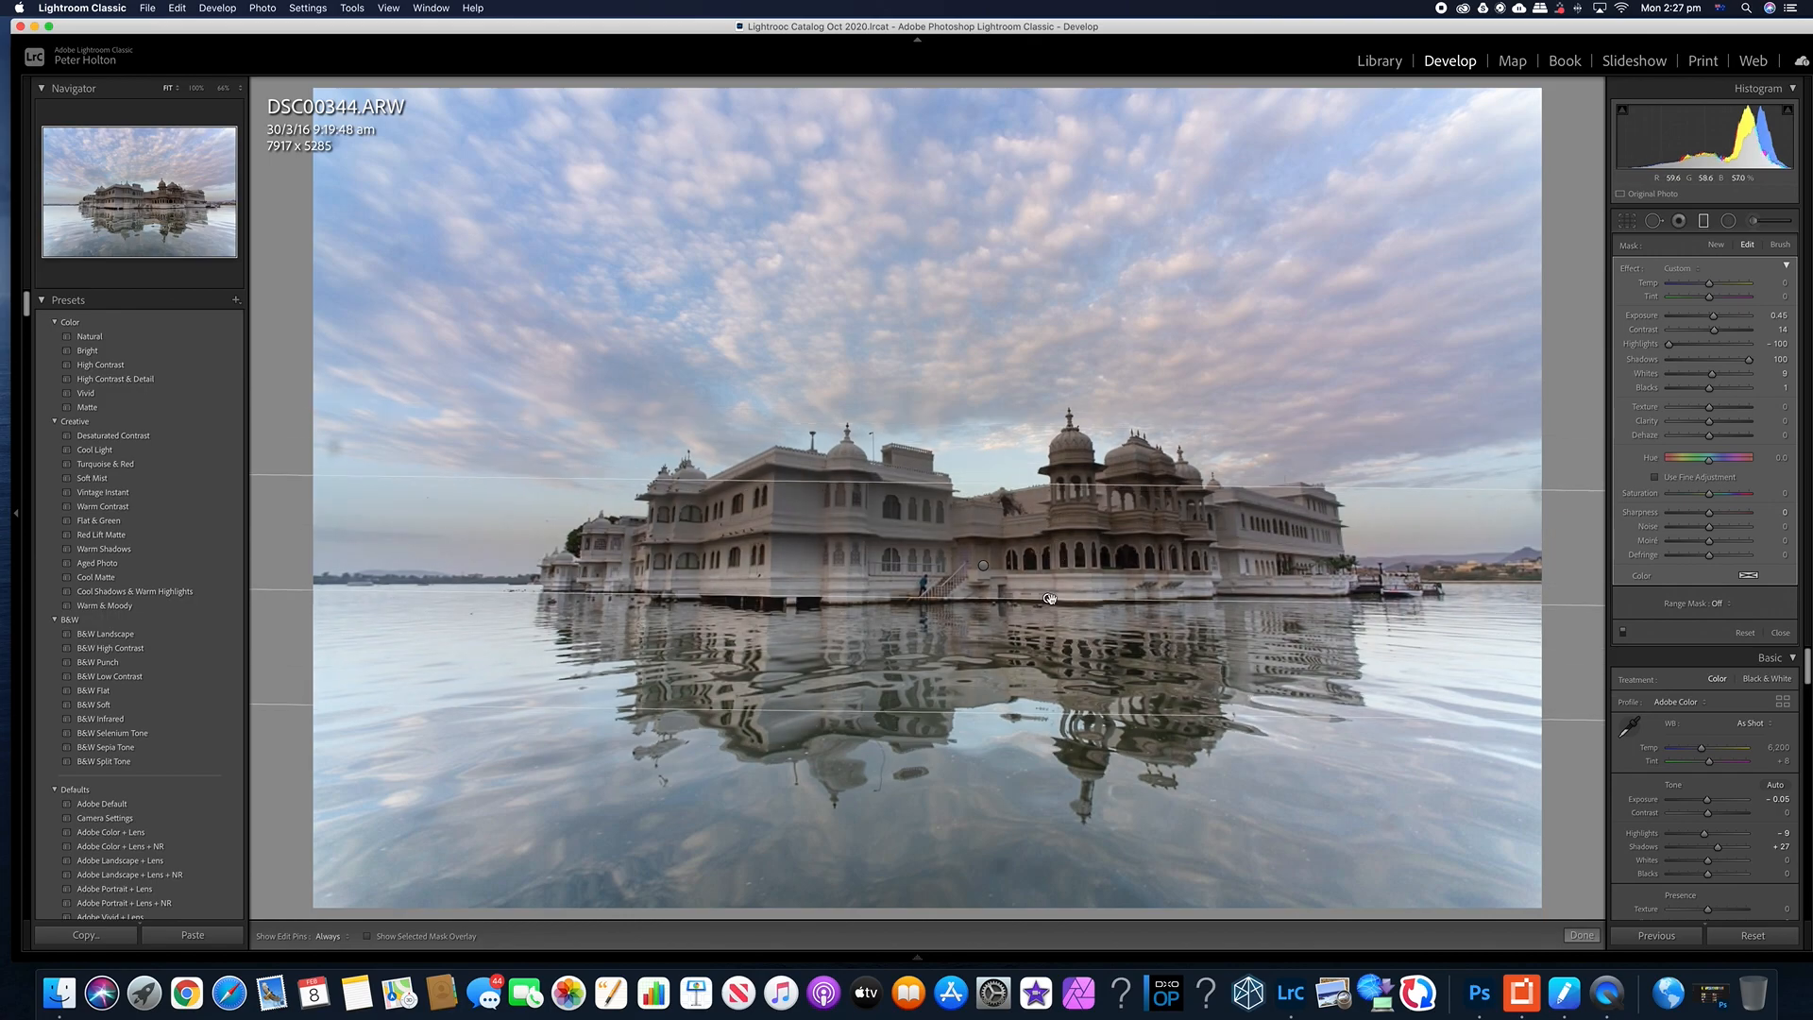
- Raise the upper edge of the water filter's transition above the palace roofline and check the coverage with the mask overlay
mouse_move(1048, 598)
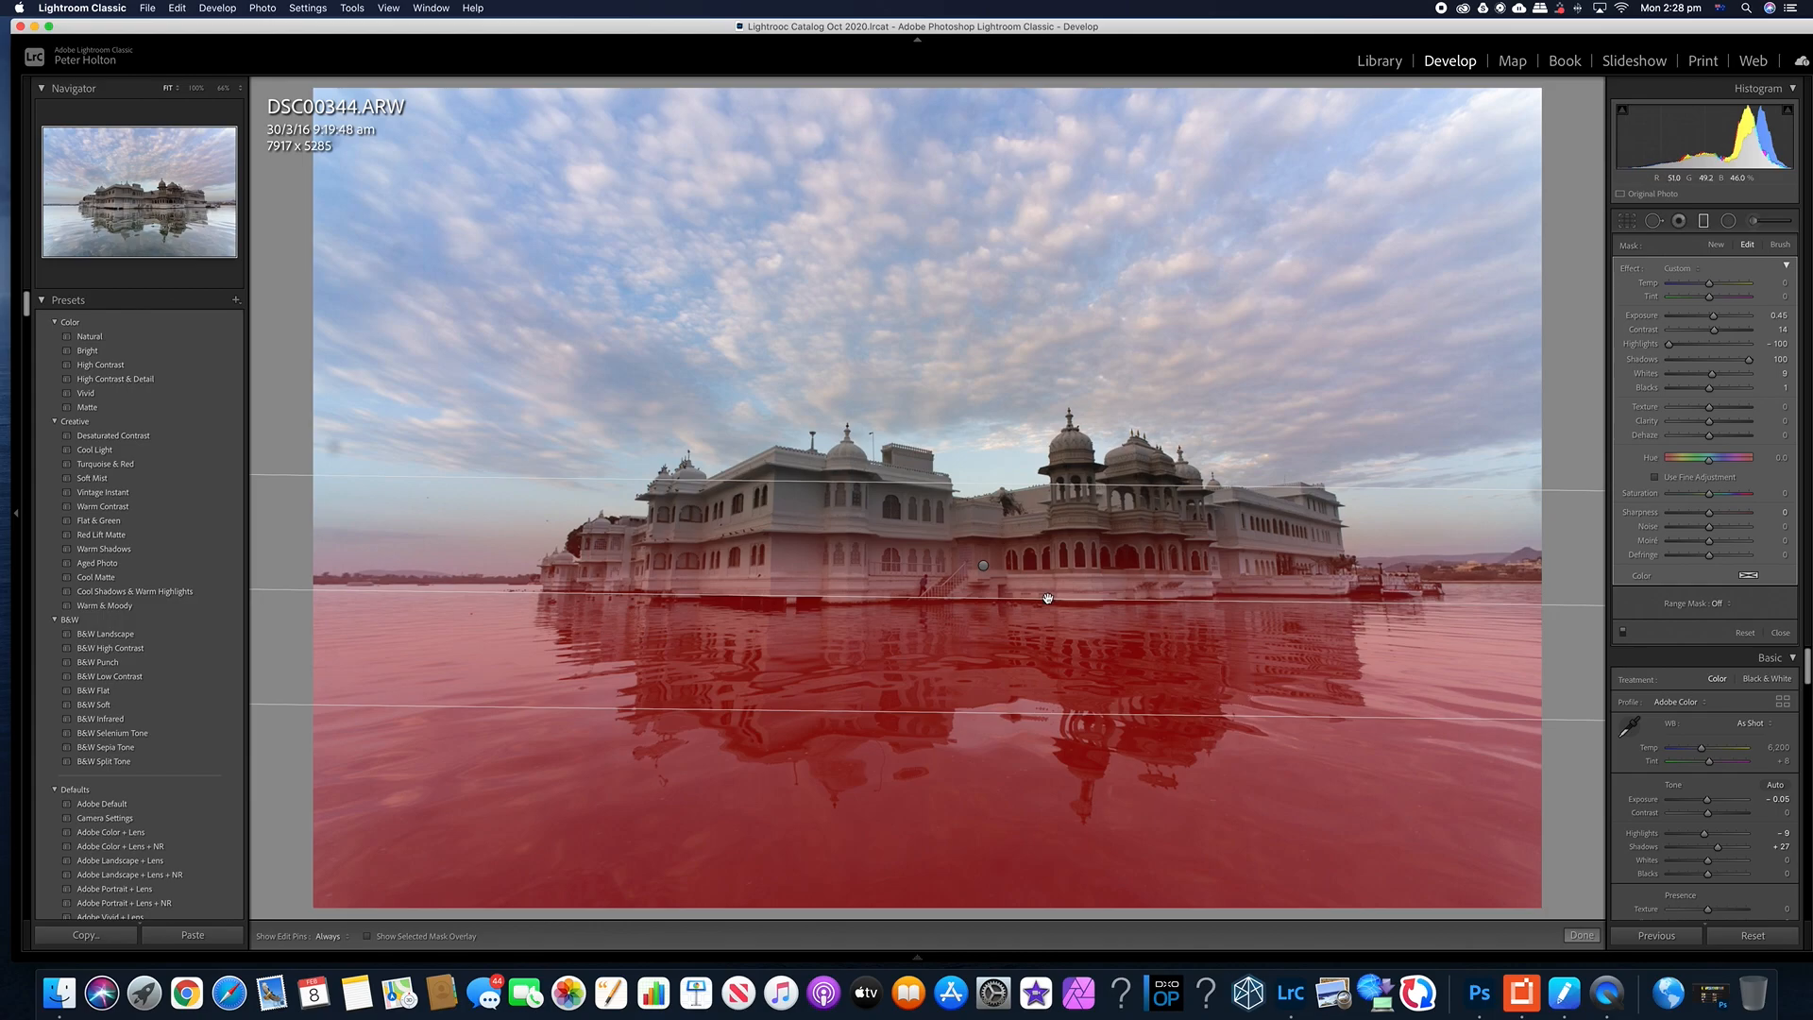
drag(1028, 484, 1026, 403)
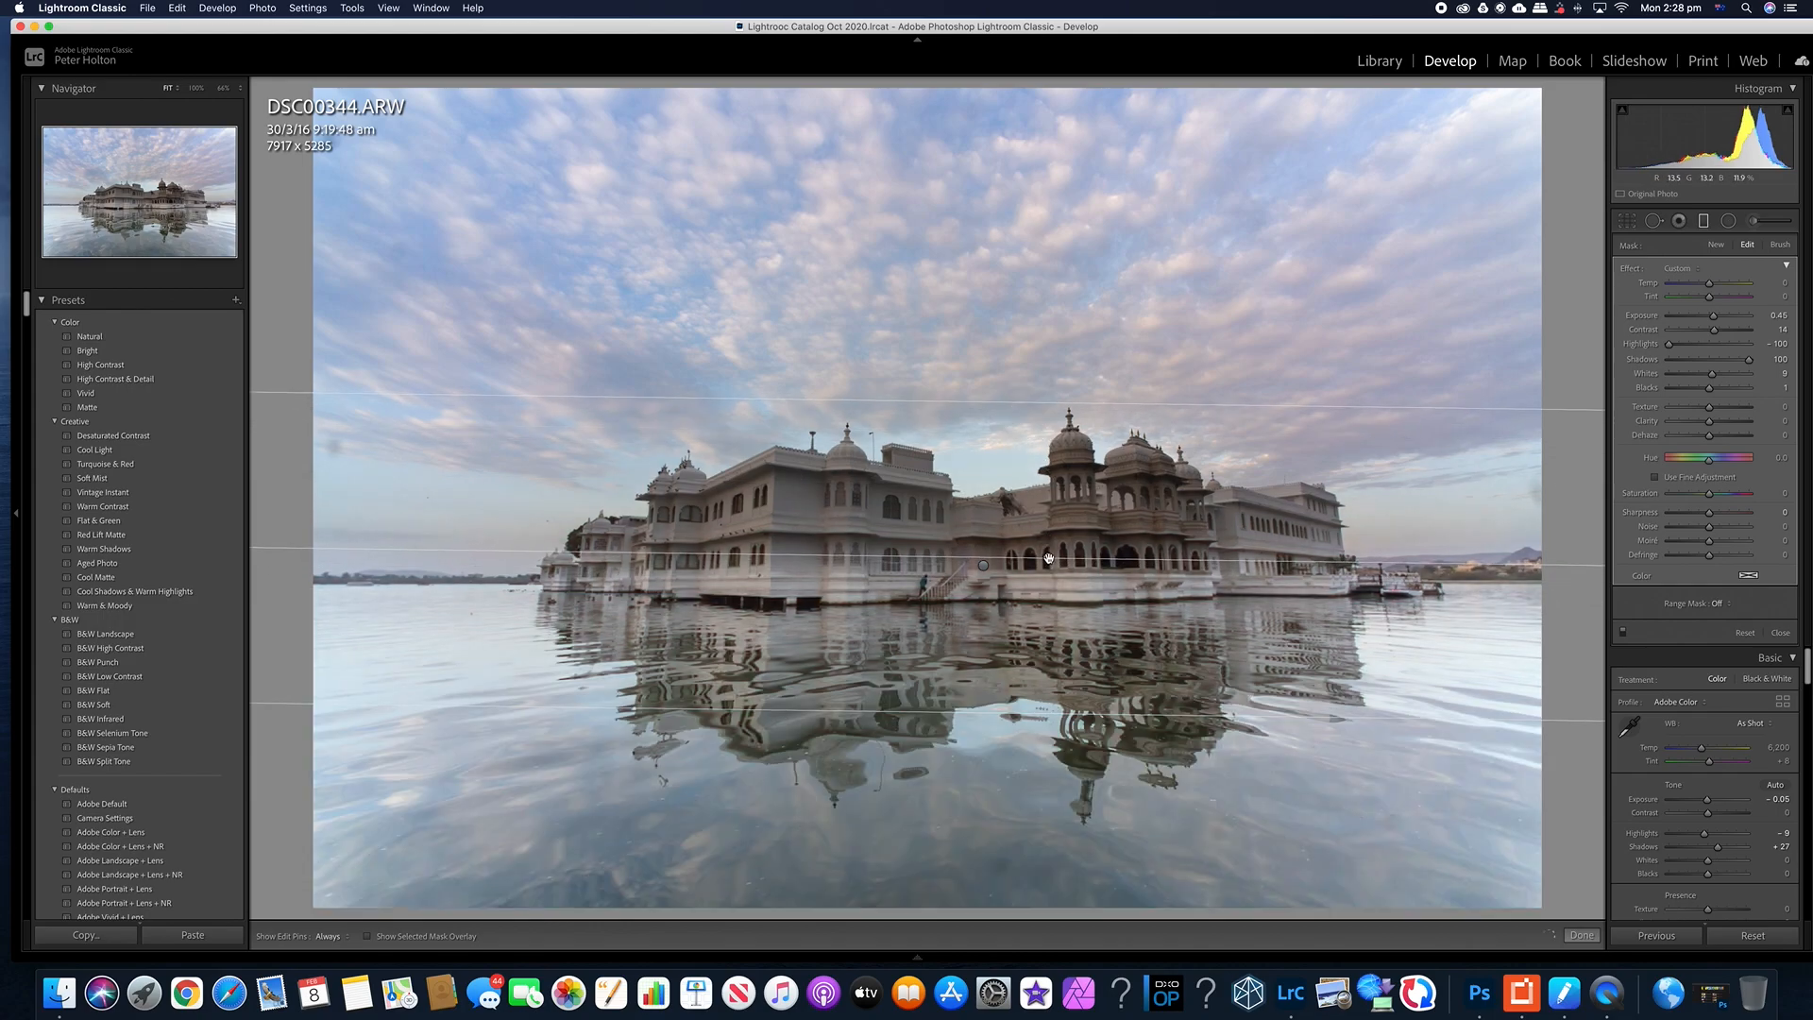
mouse_move(1048, 558)
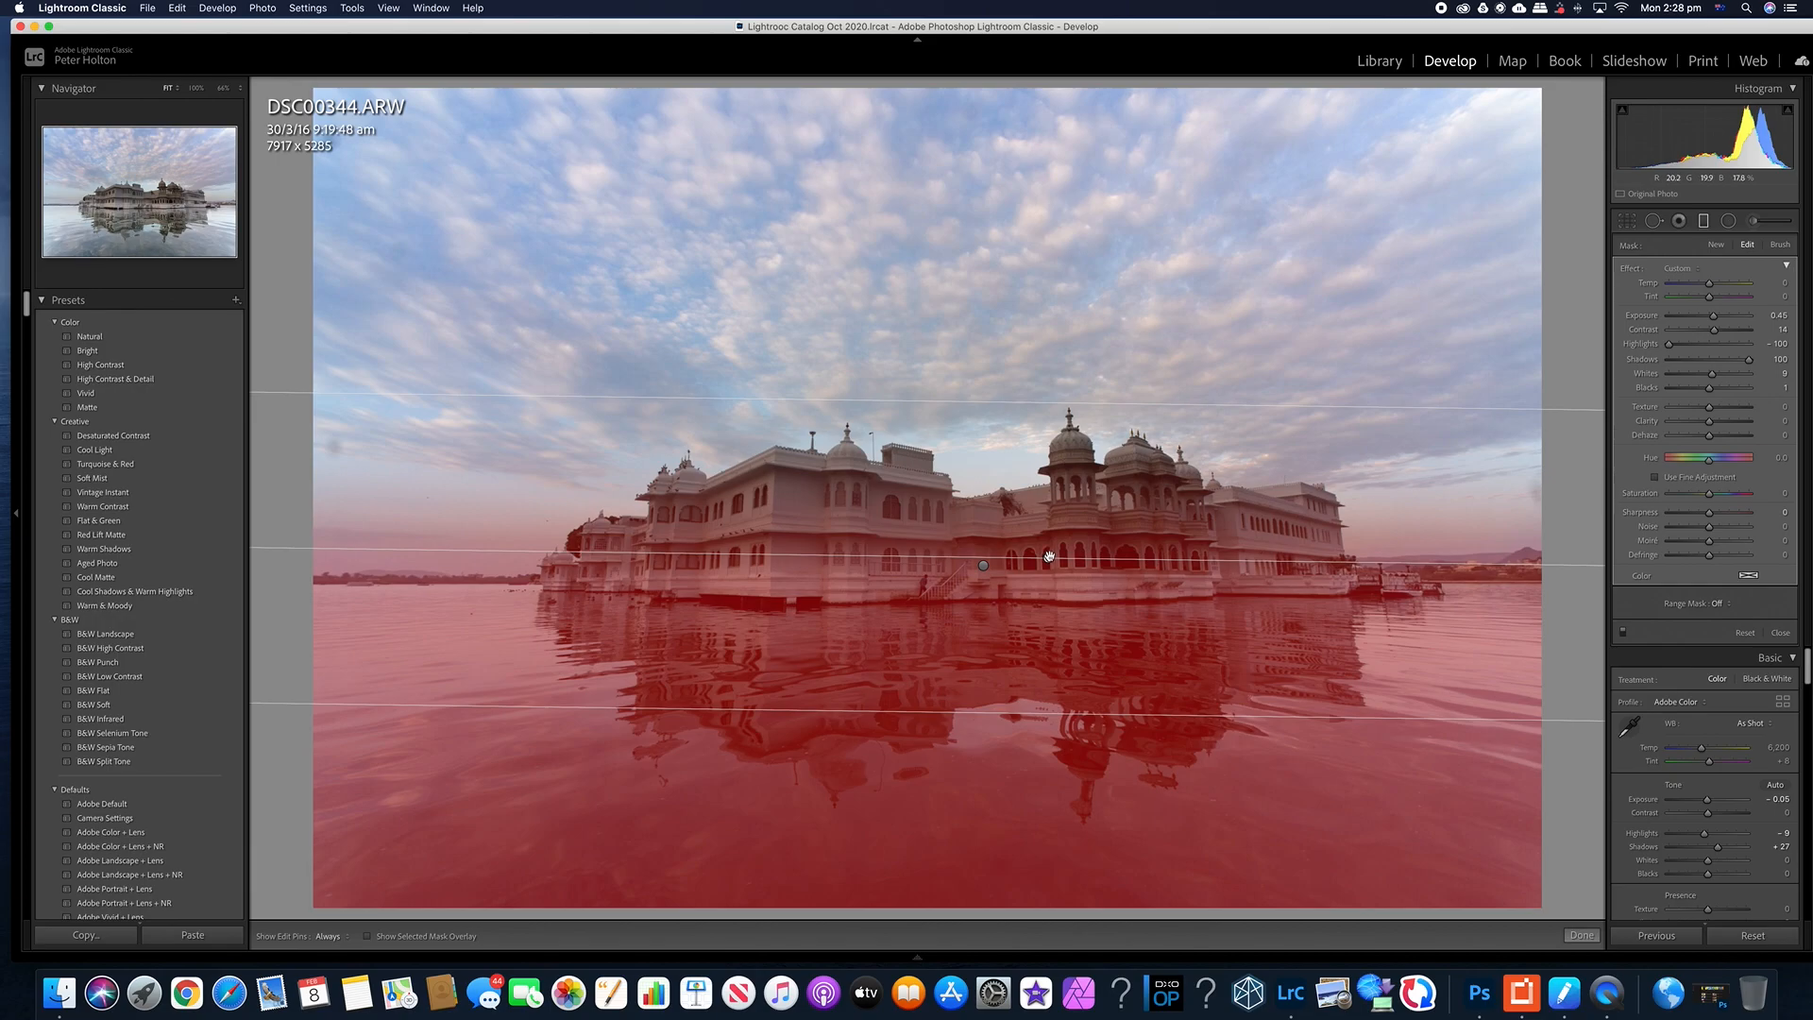
- Restrict the water filter with a luminance range mask and show the luminance mask preview
click(1721, 603)
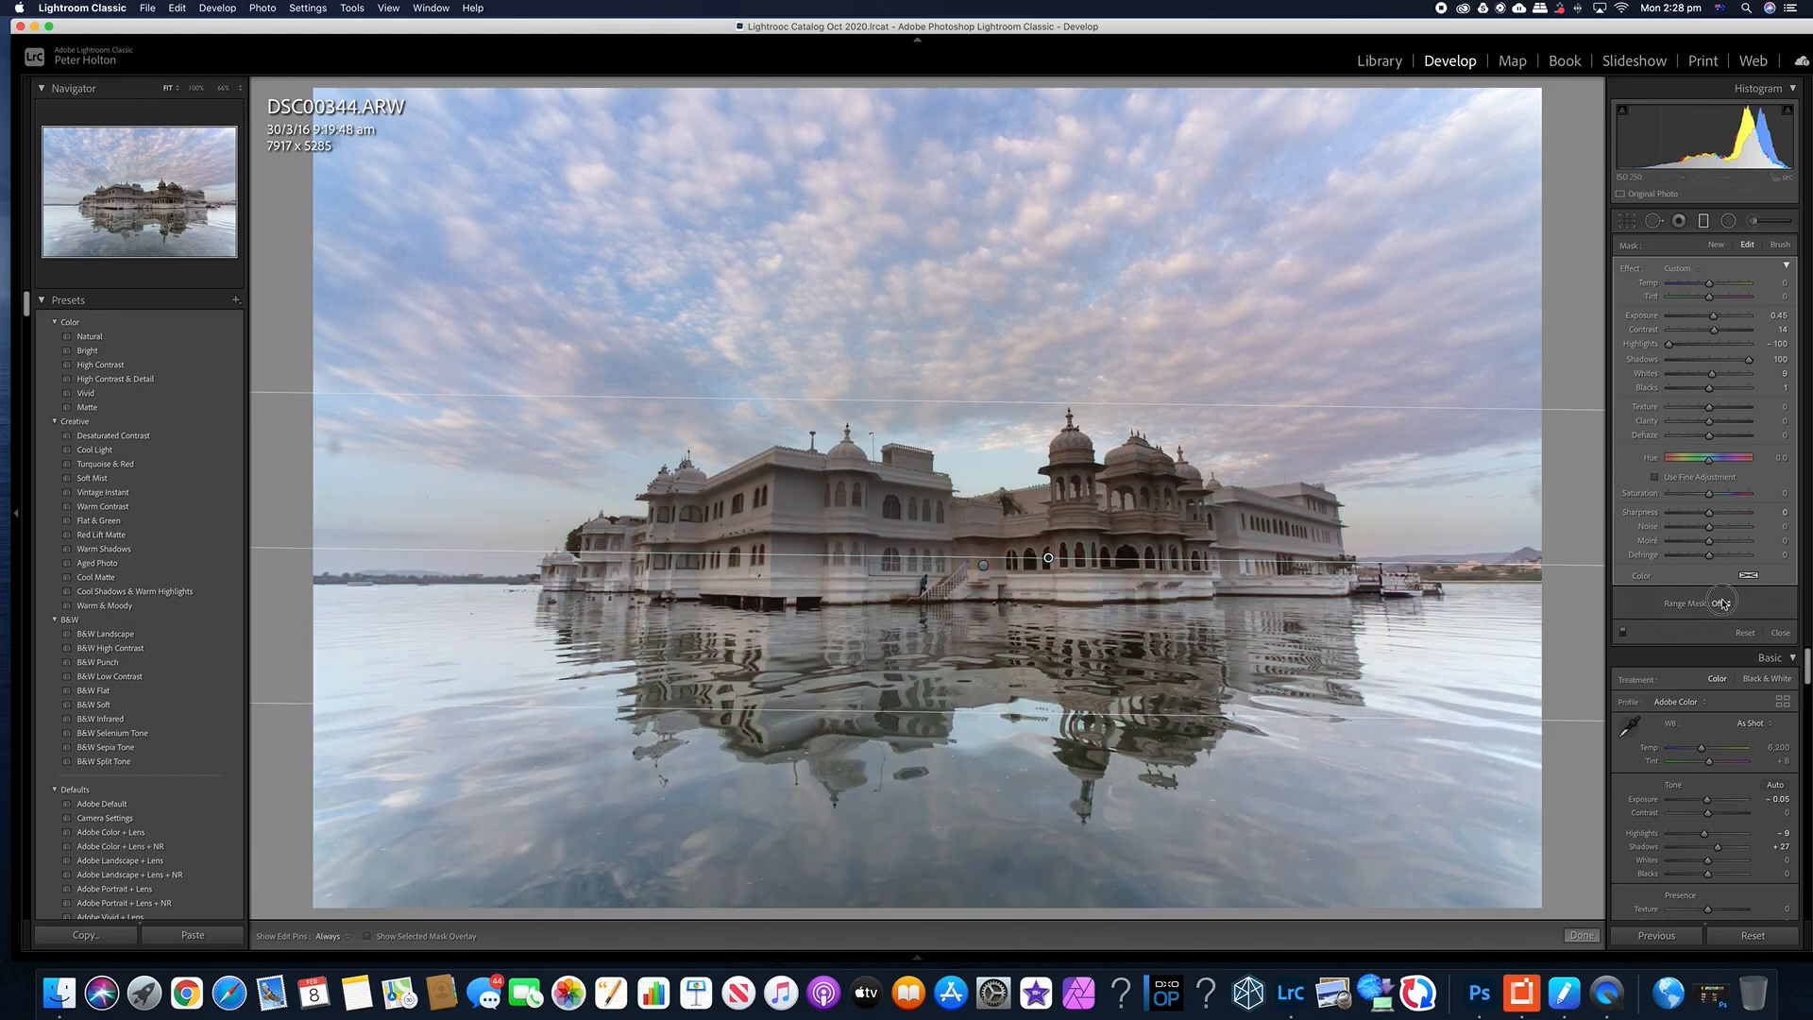
click(1728, 610)
click(1734, 635)
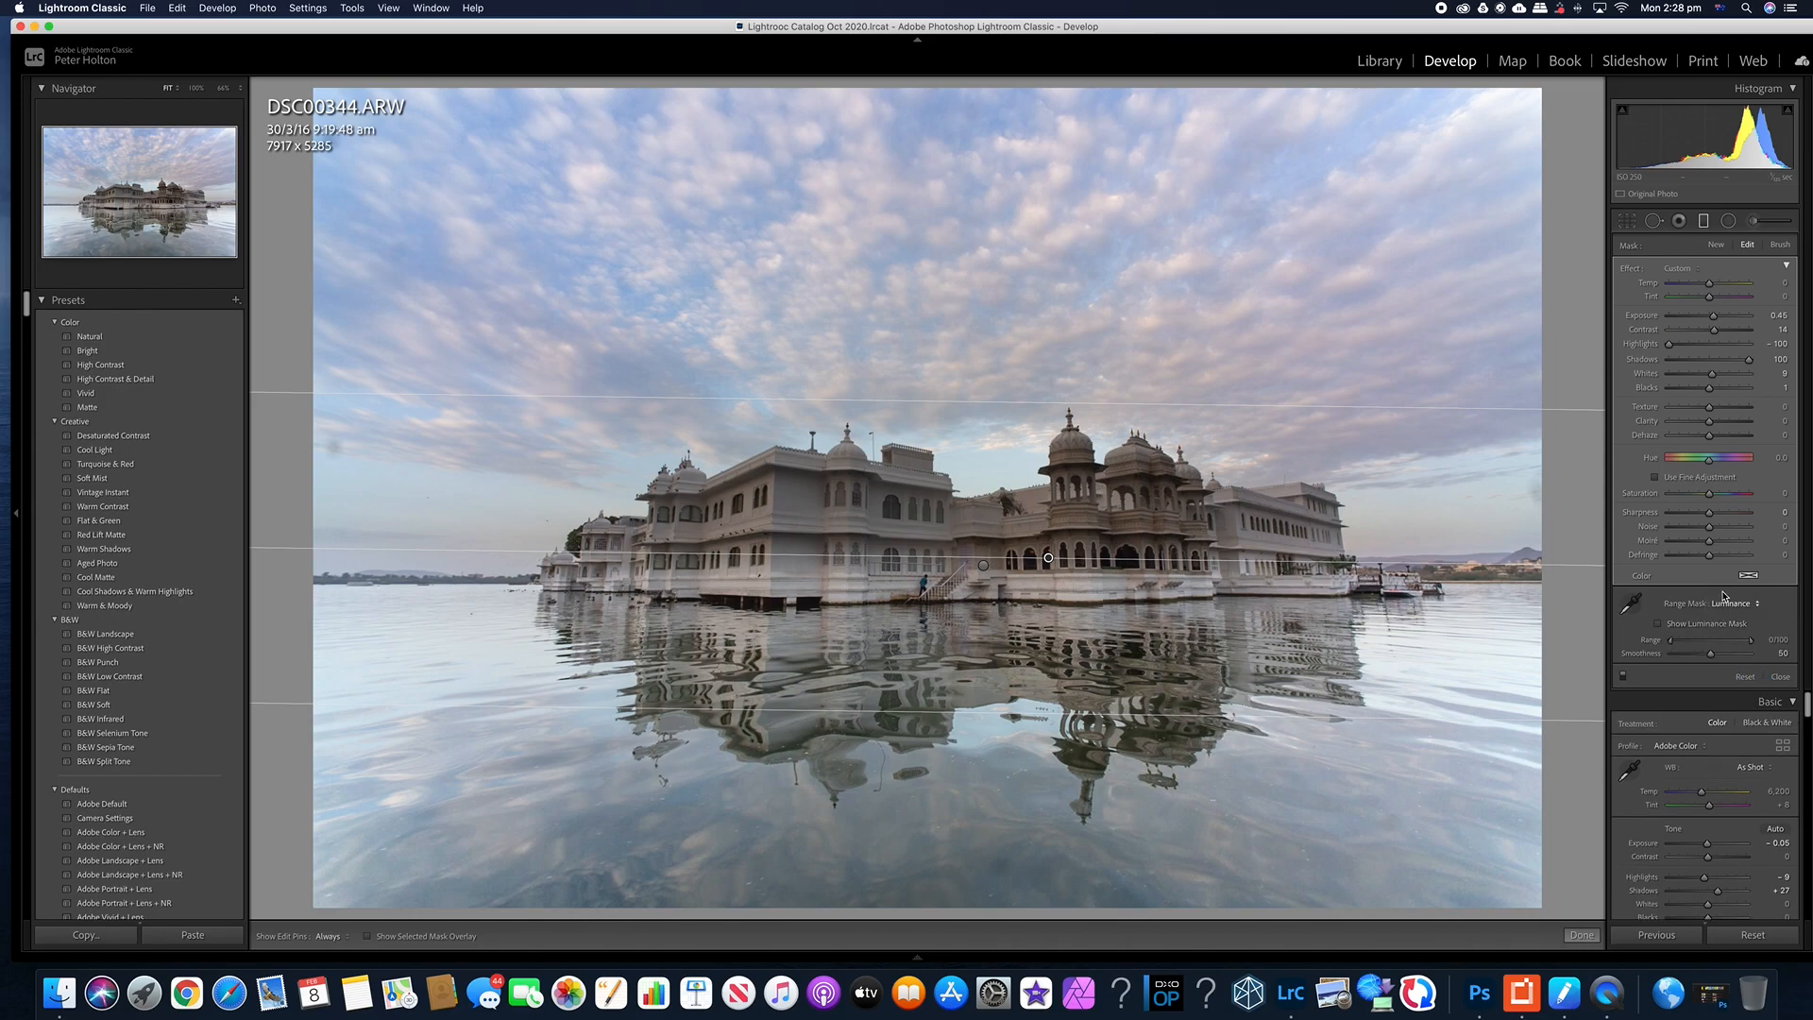
click(1660, 624)
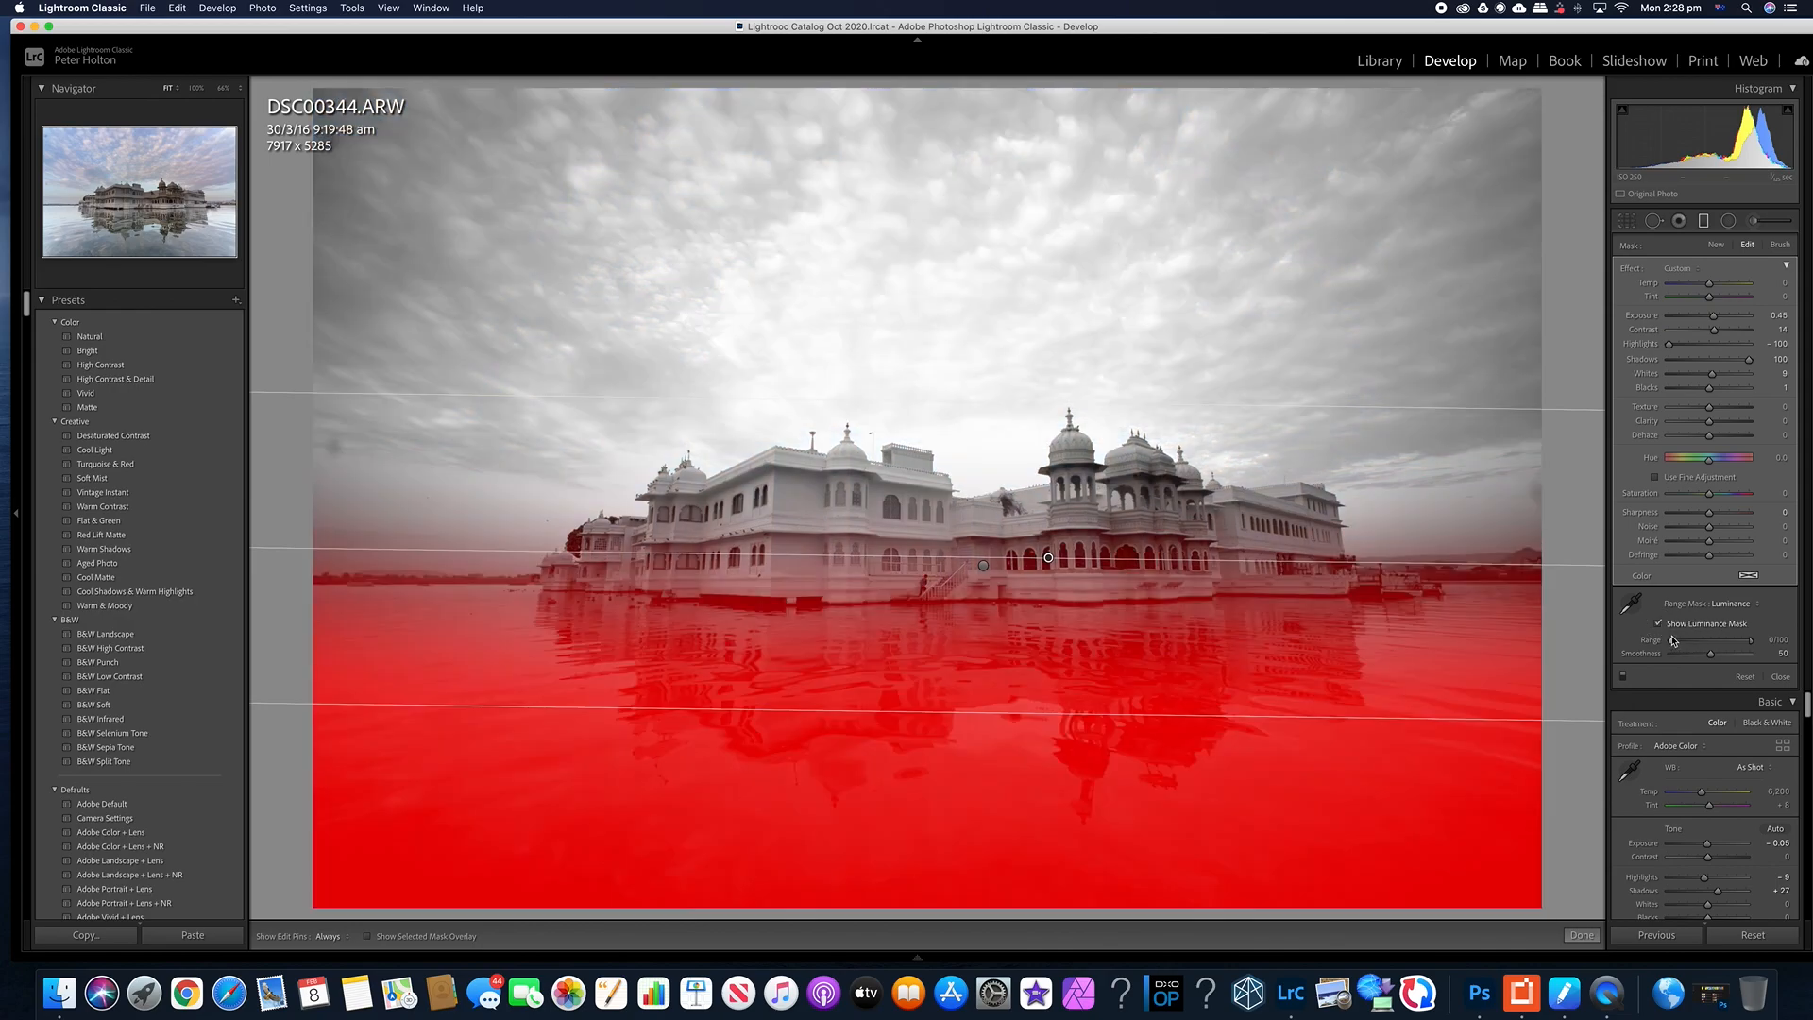
- Limit the water filter's luminance mask to range 0/24 with smoothness 57, and hide the mask preview
drag(1754, 640, 1697, 650)
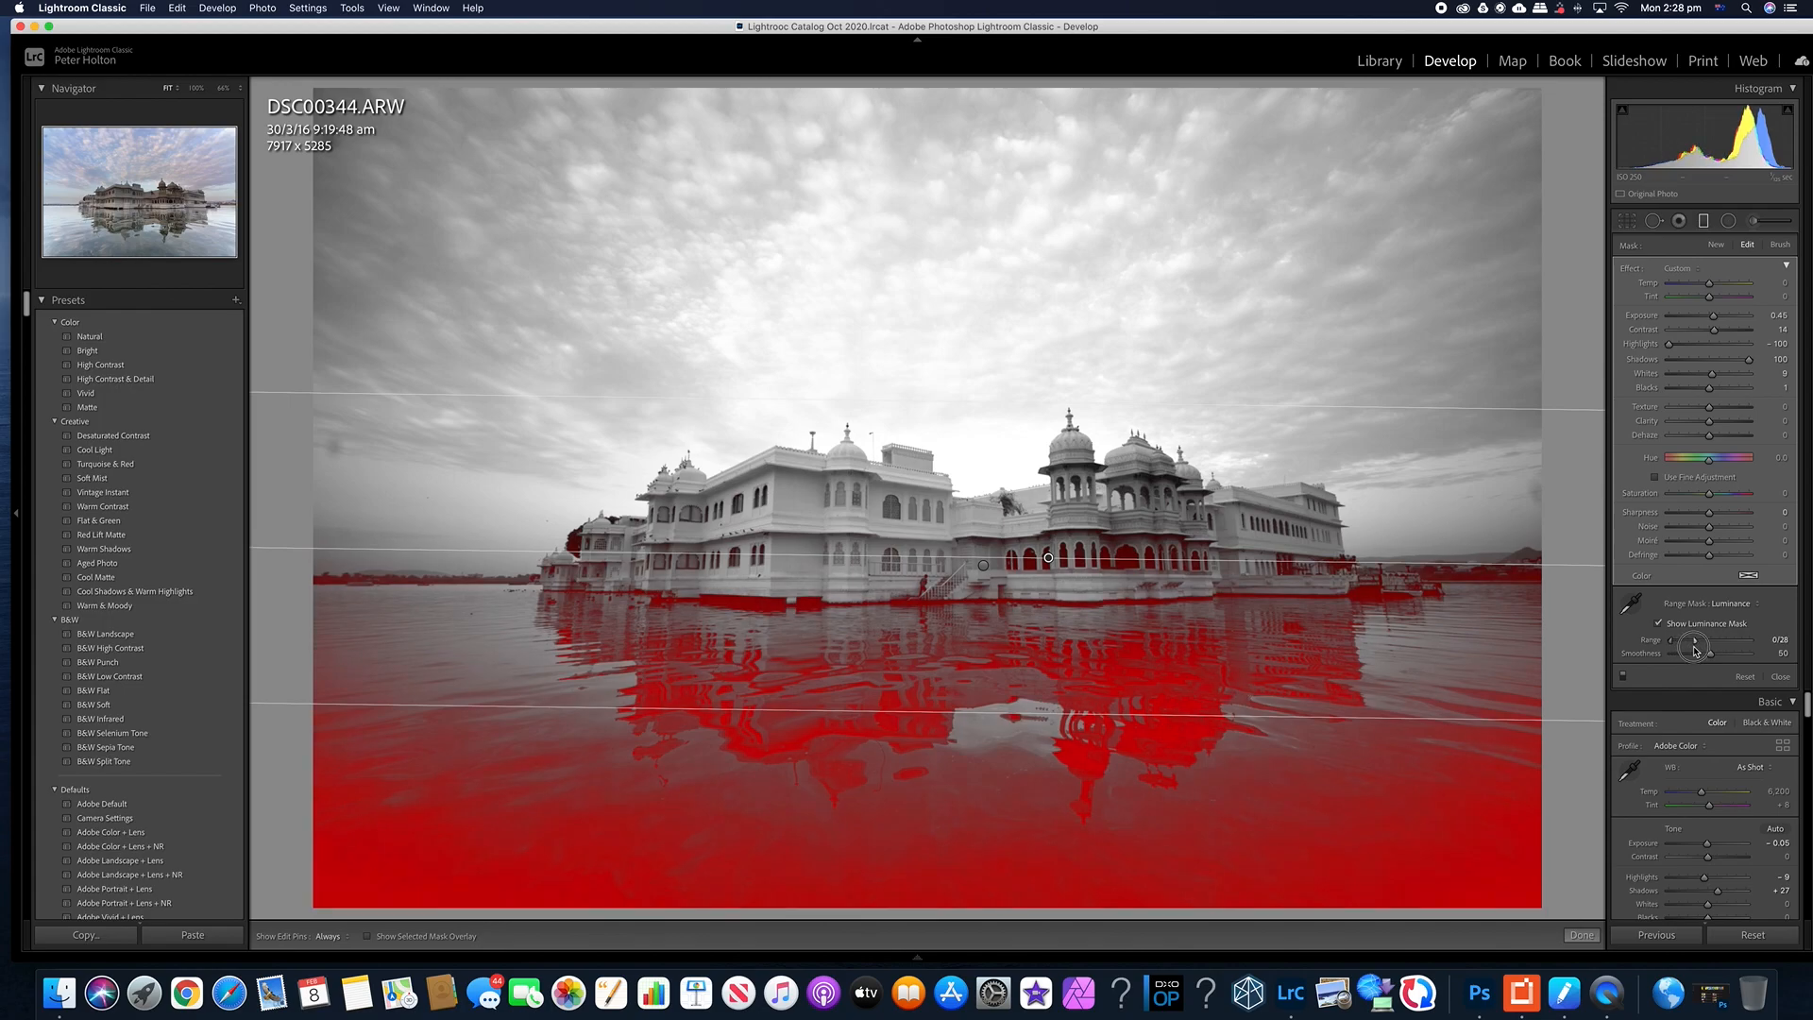
mouse_move(1696, 650)
mouse_down()
mouse_move(1672, 653)
mouse_move(1691, 640)
mouse_up()
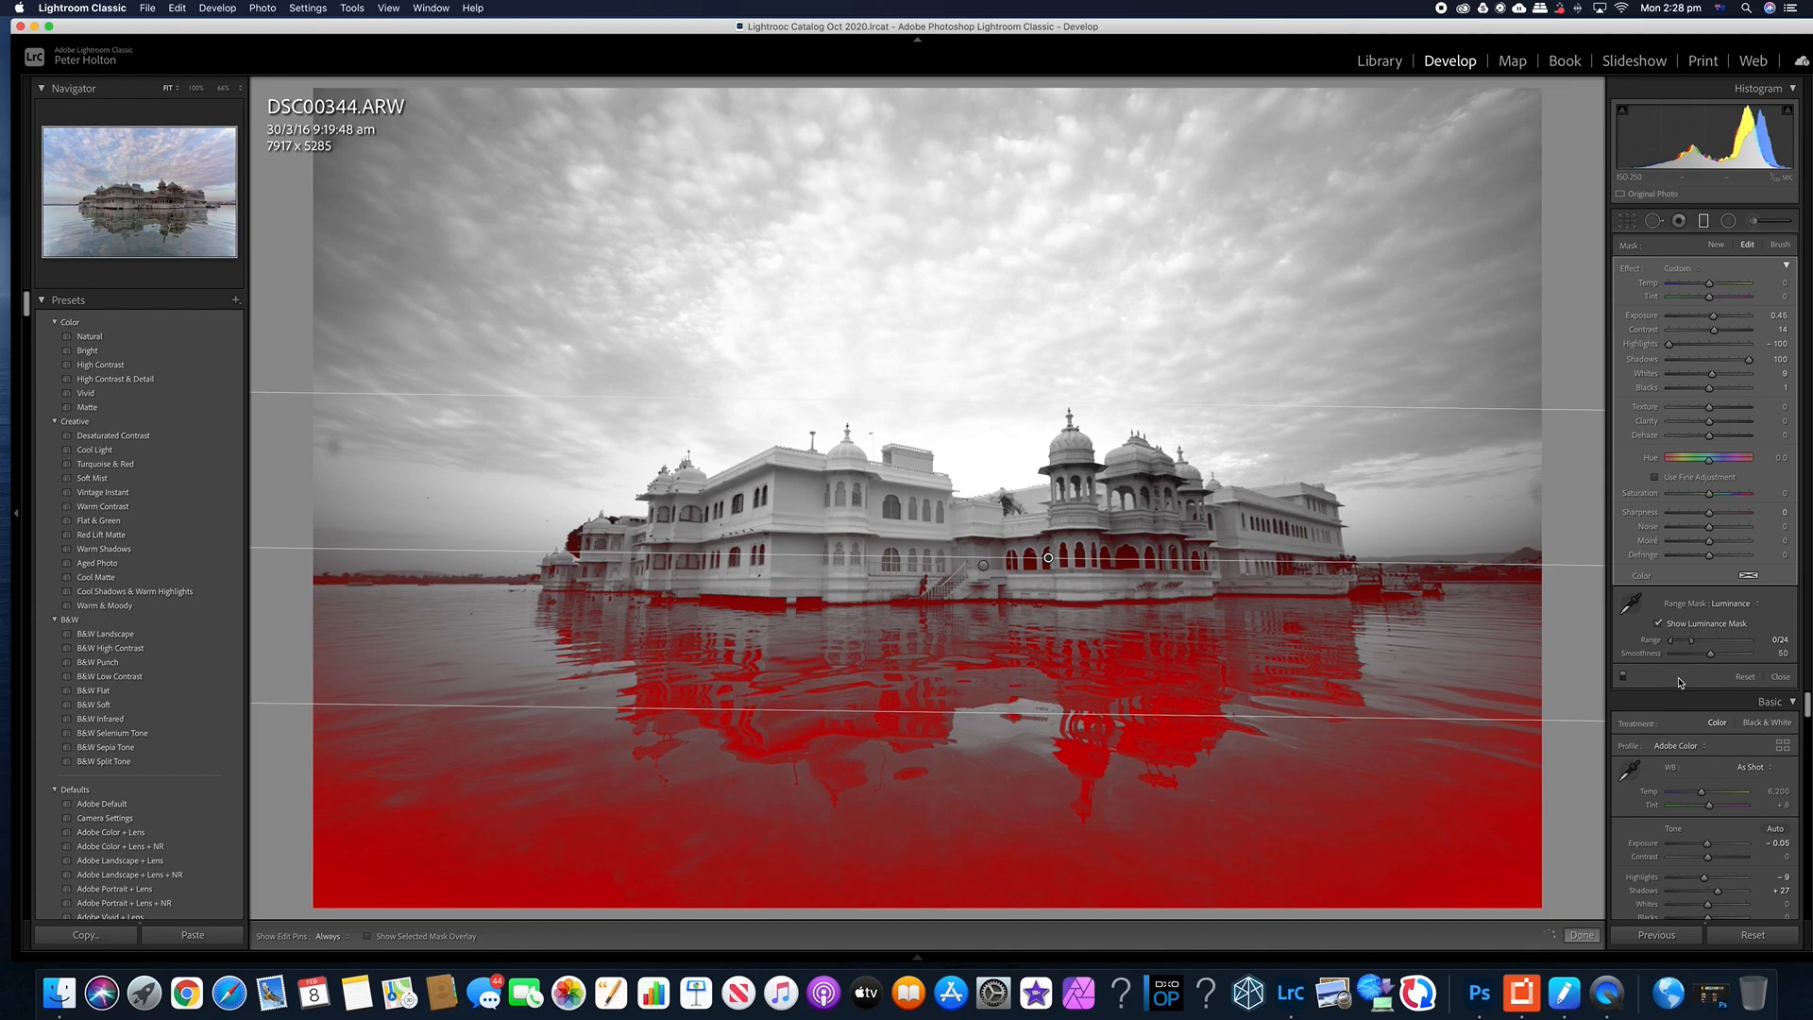
click(1712, 654)
mouse_move(1688, 659)
mouse_down()
mouse_move(1662, 660)
mouse_move(1792, 672)
mouse_move(1648, 678)
mouse_move(1705, 680)
mouse_move(1717, 654)
mouse_up()
click(1661, 625)
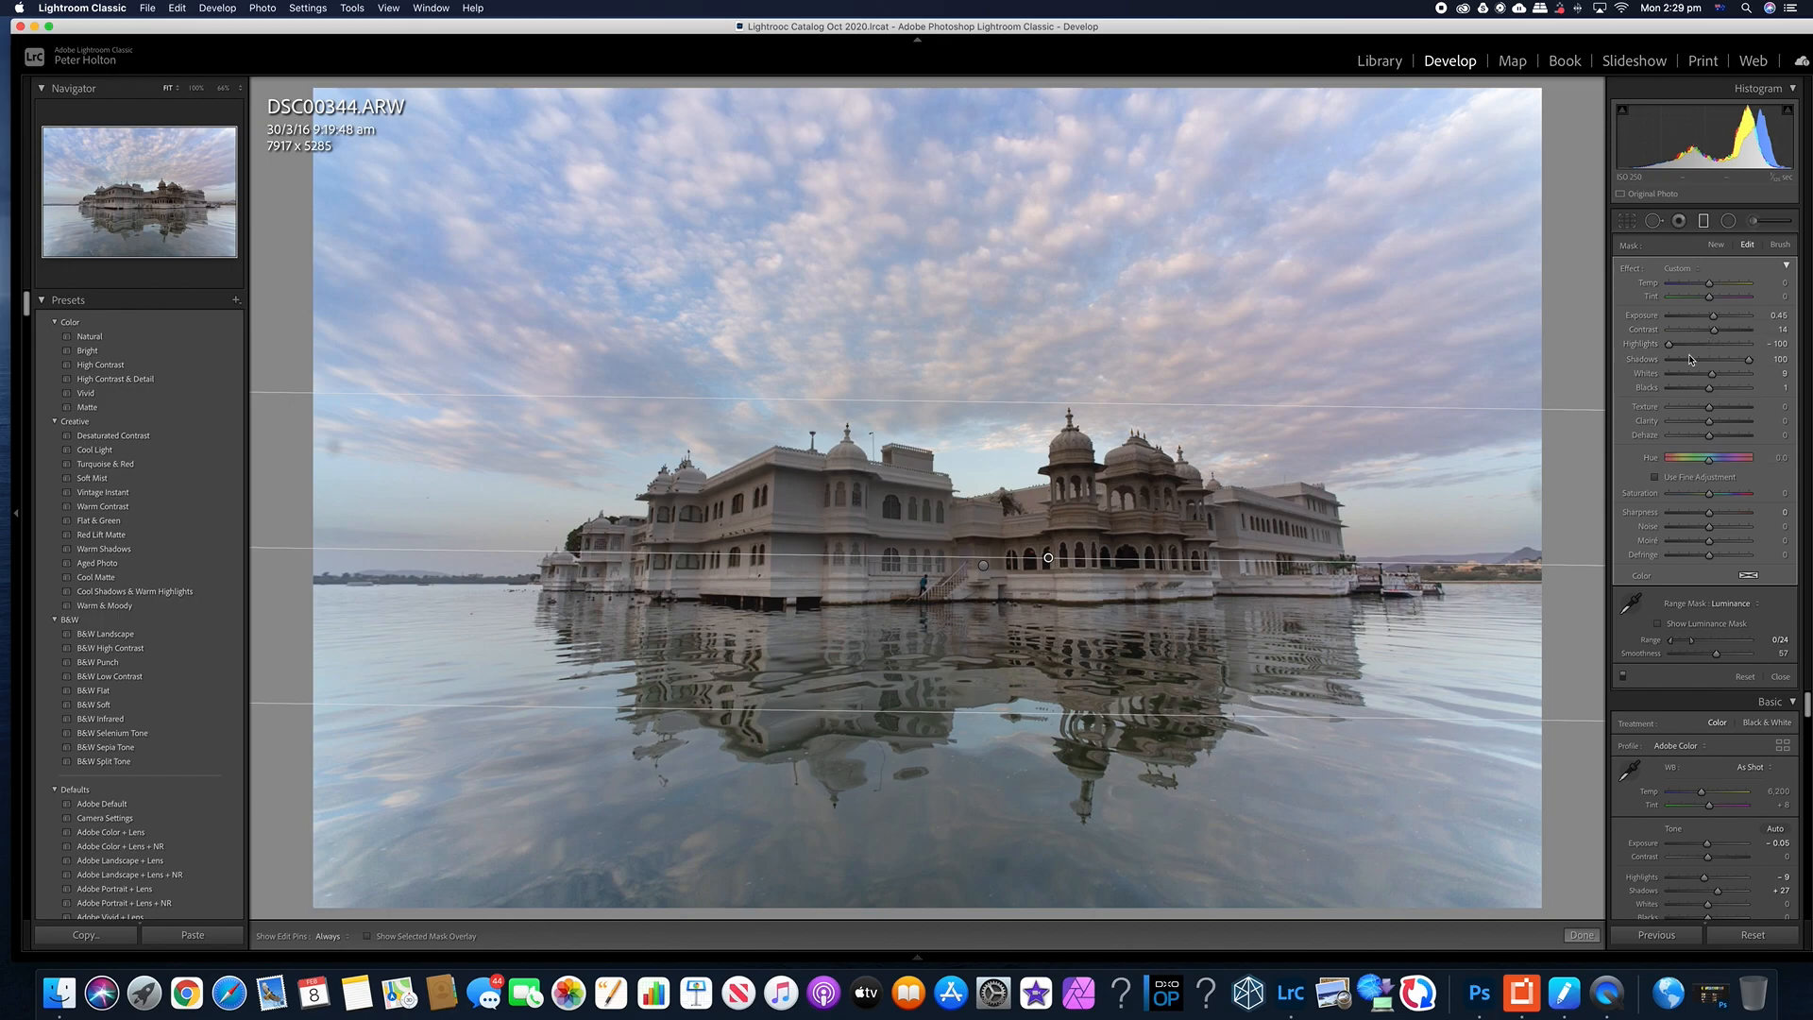
- Adjust the water filter's tones to exposure 0.17, contrast 100, highlights 11 and shadows 100
drag(1671, 344, 1711, 374)
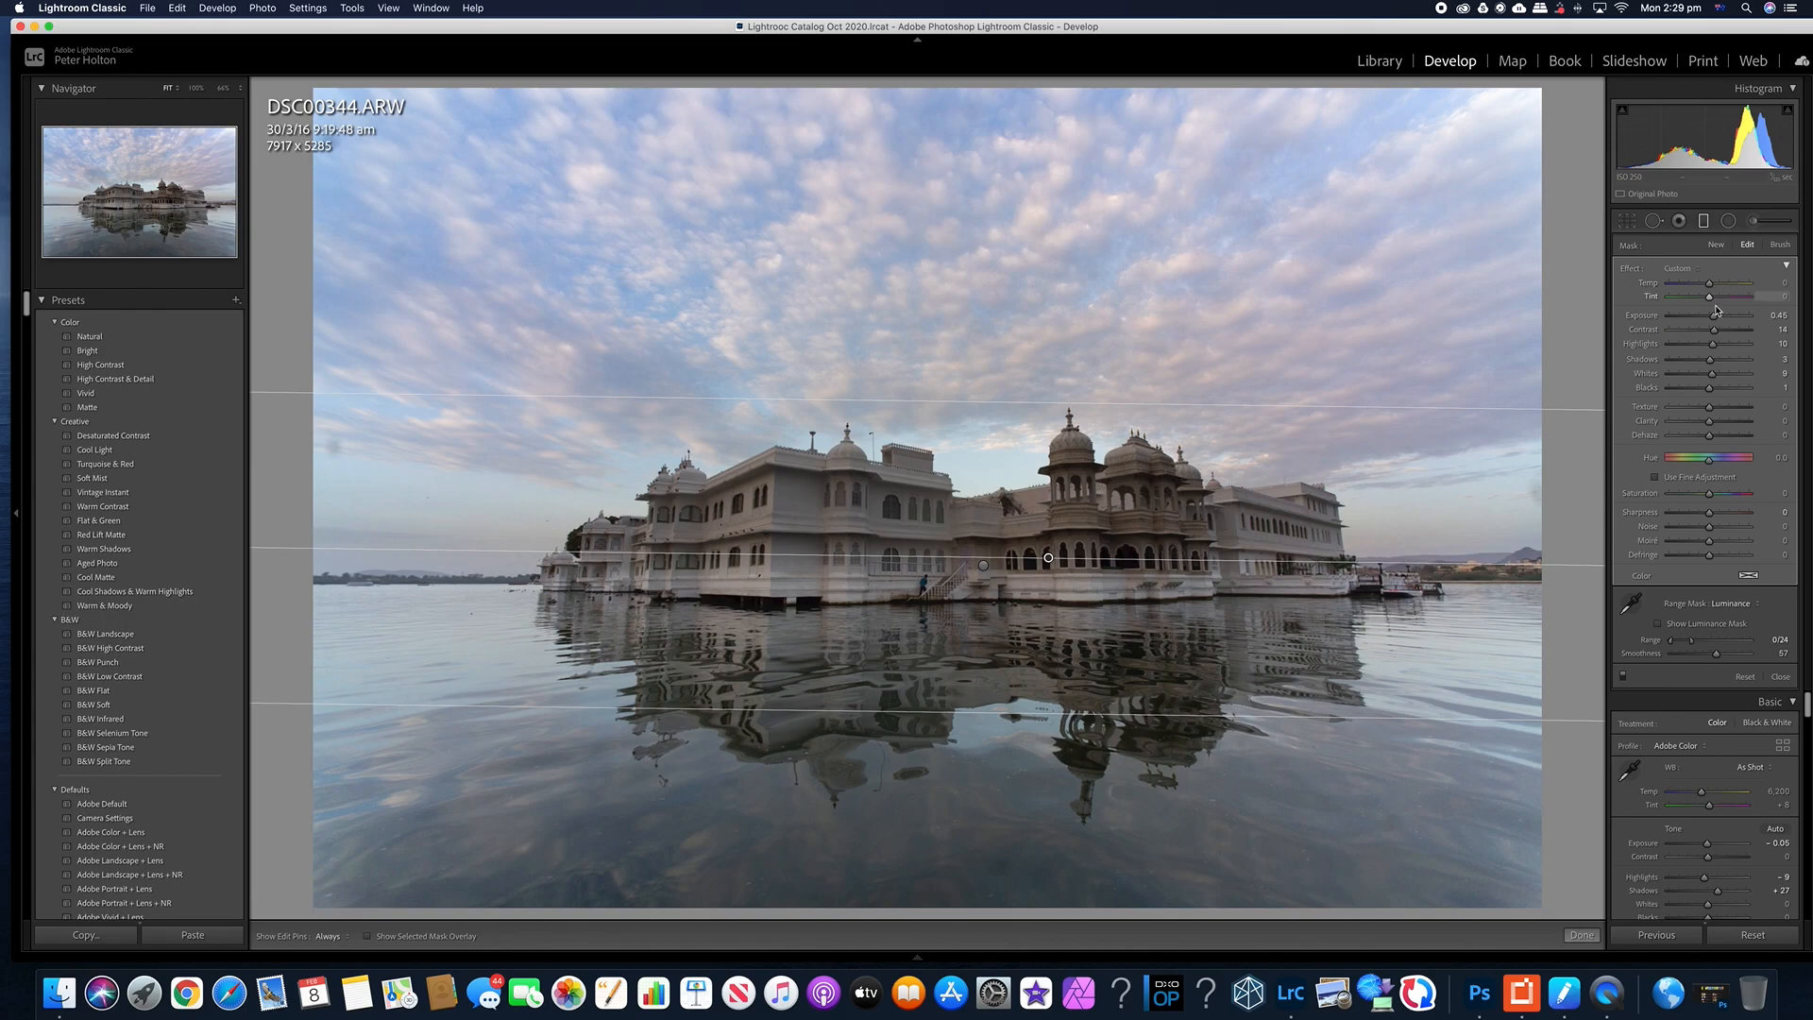
mouse_move(1715, 321)
mouse_down()
mouse_move(1739, 318)
mouse_move(1678, 331)
mouse_move(1717, 334)
mouse_up()
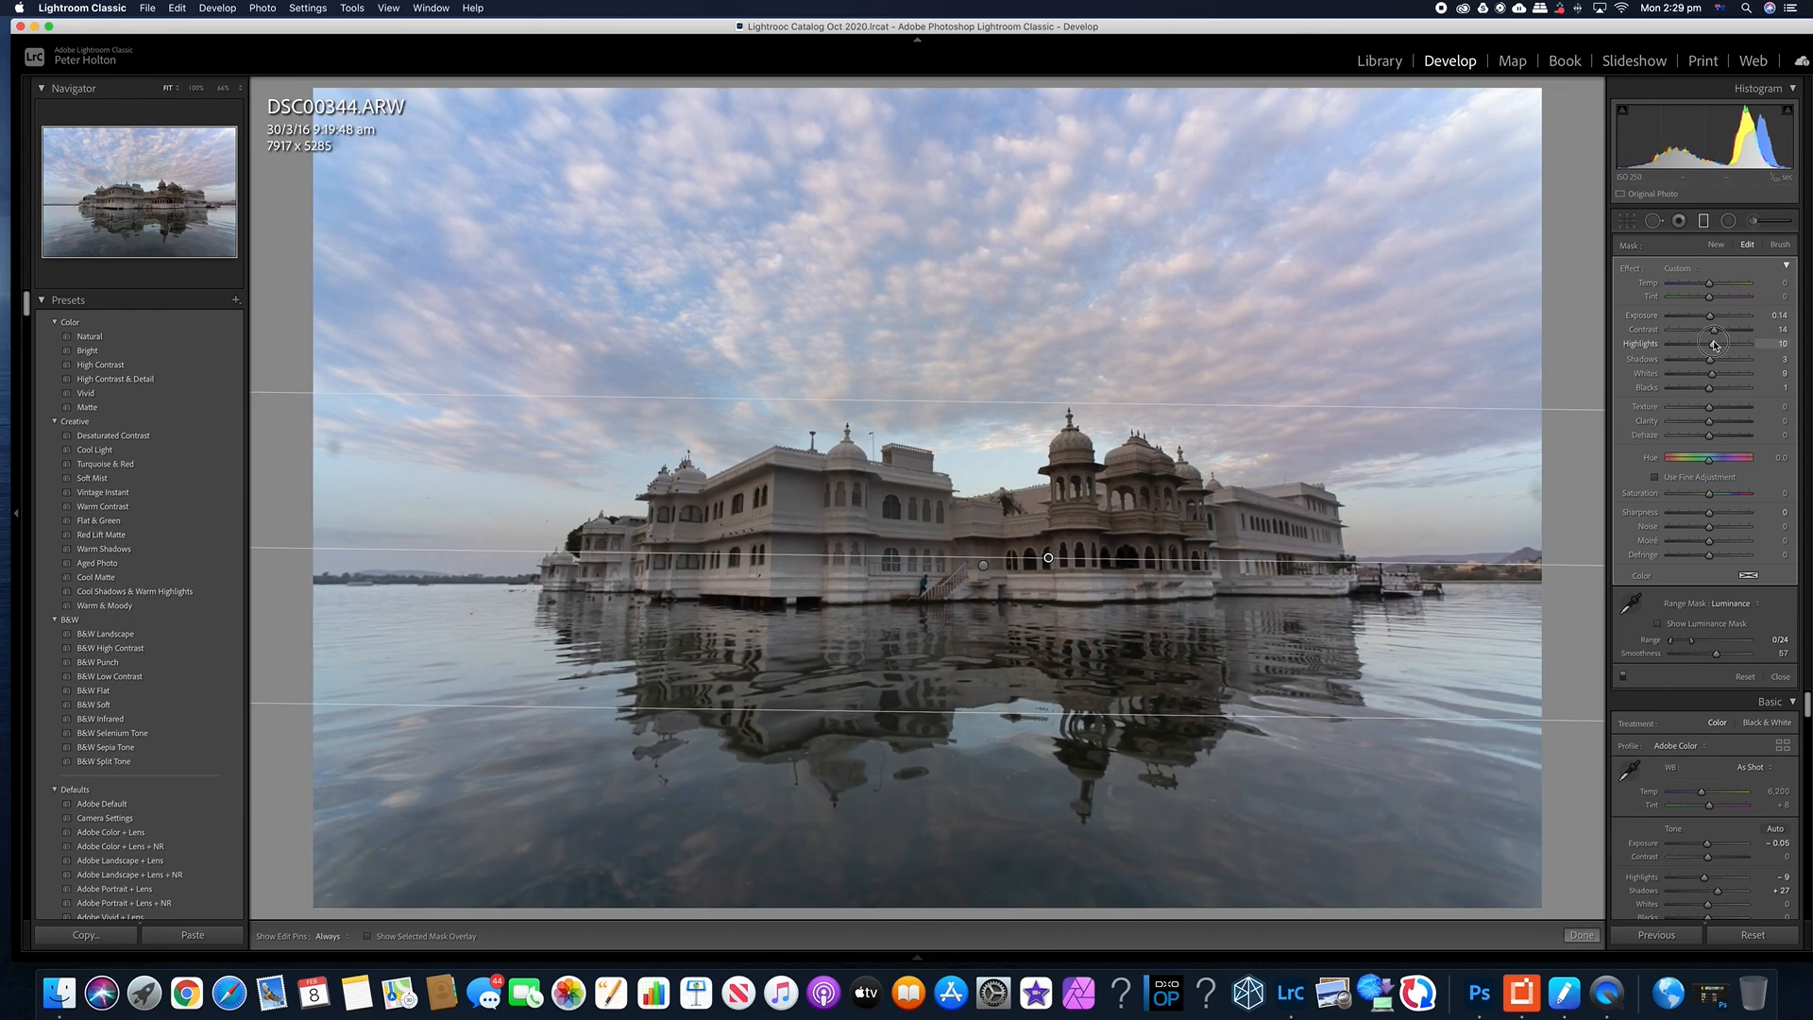
click(1711, 360)
drag(1718, 362, 1804, 357)
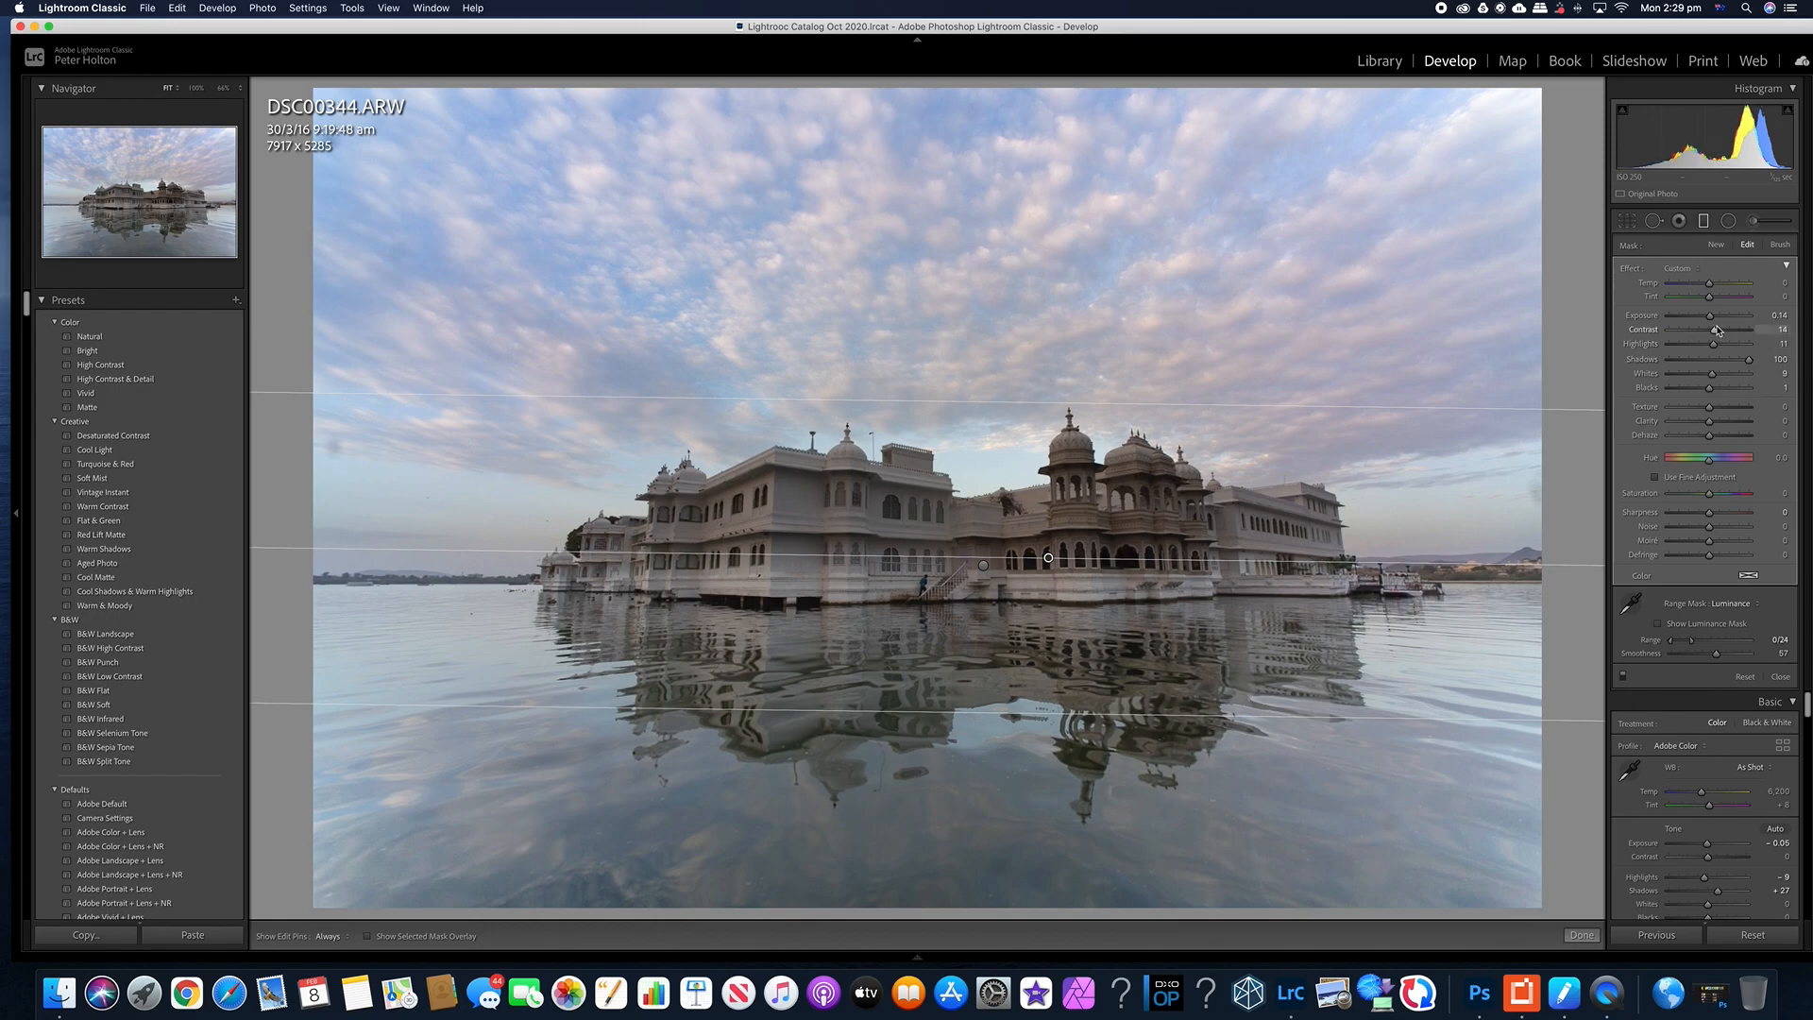
drag(1715, 333, 1785, 338)
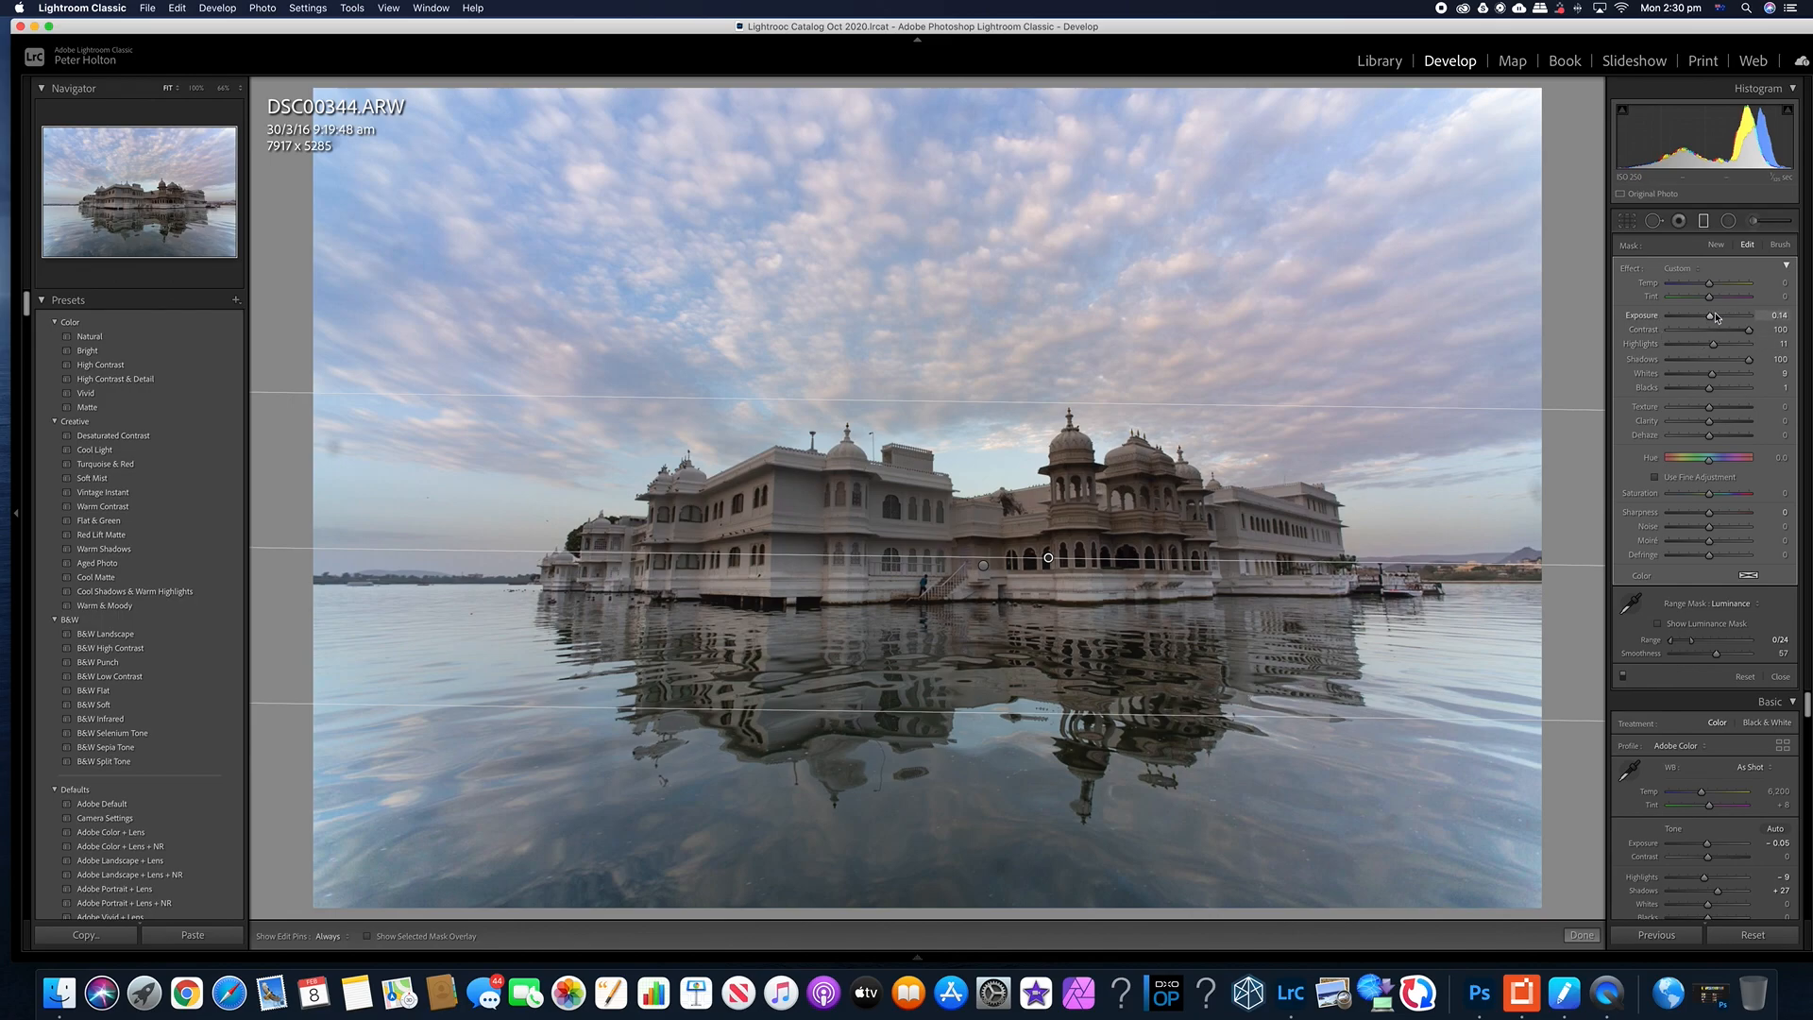
drag(1712, 321, 1711, 338)
- Set the water filter's luminance mask to range 17/100 and smoothness 89, and its tones to exposure 2.38, highlights −100 and shadows 51
drag(1692, 642, 1742, 654)
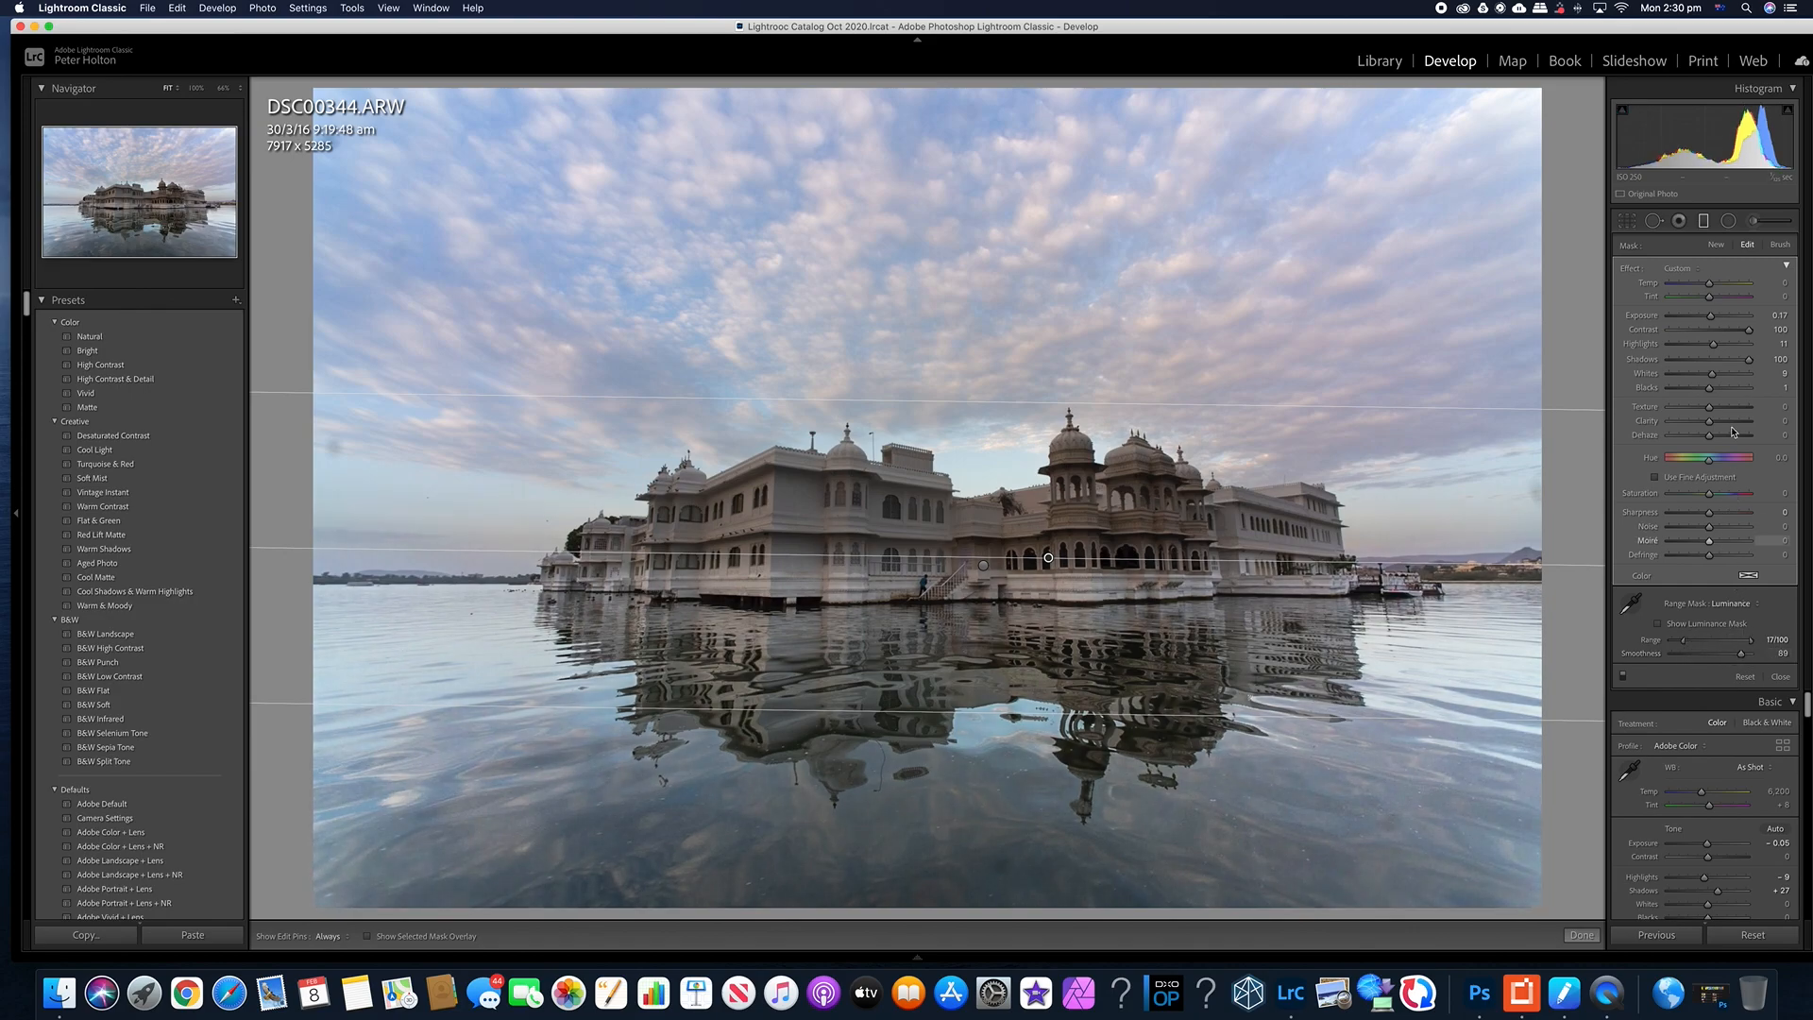
drag(1712, 318, 1736, 331)
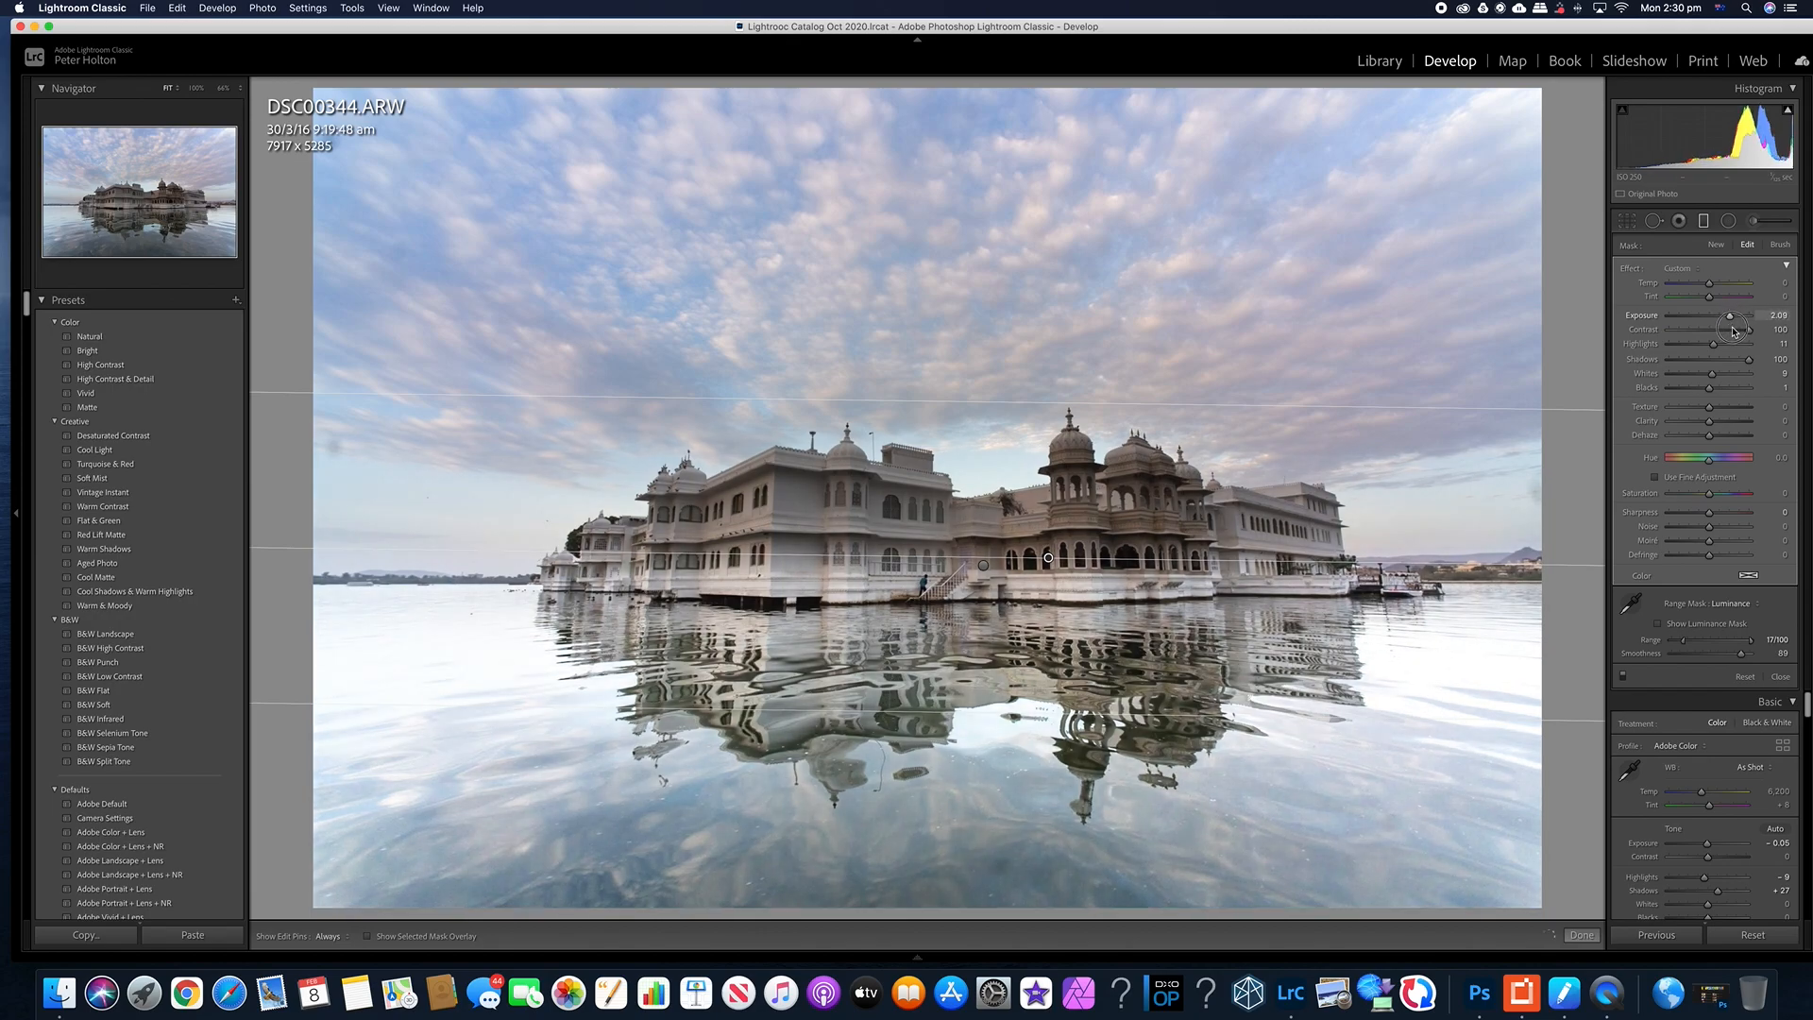
drag(1738, 331, 1733, 331)
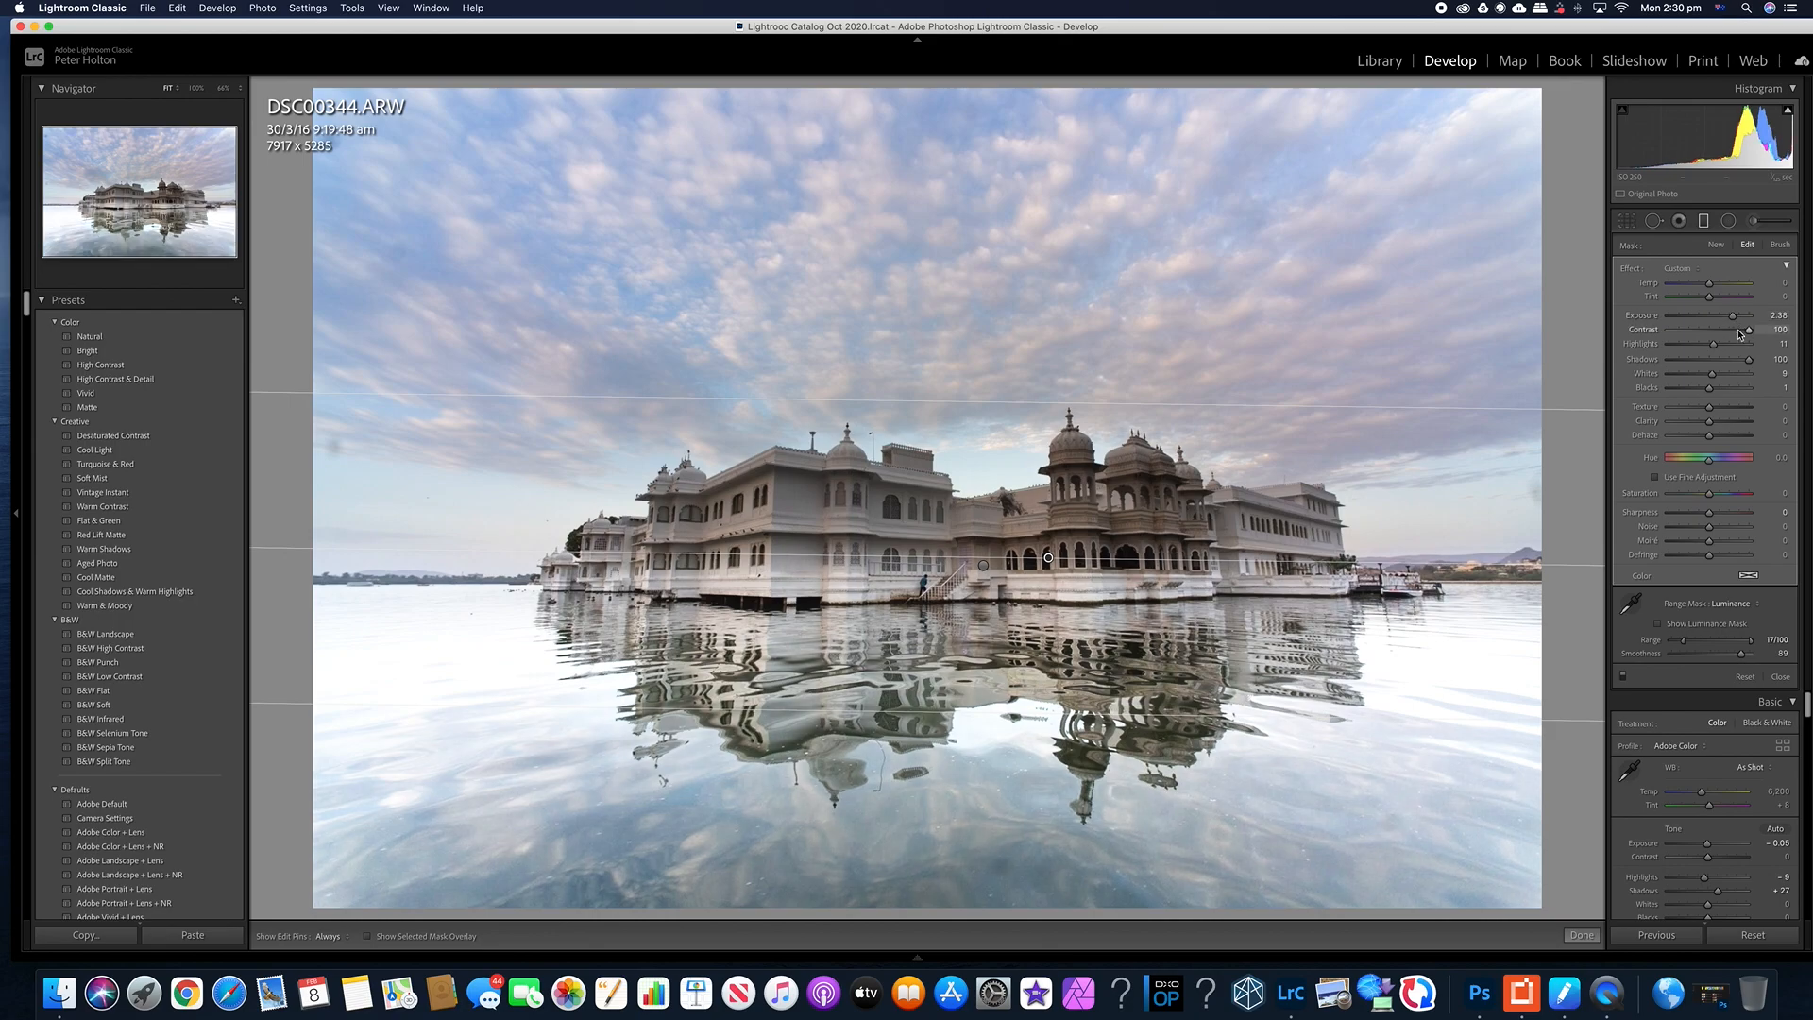
drag(1714, 345, 1639, 368)
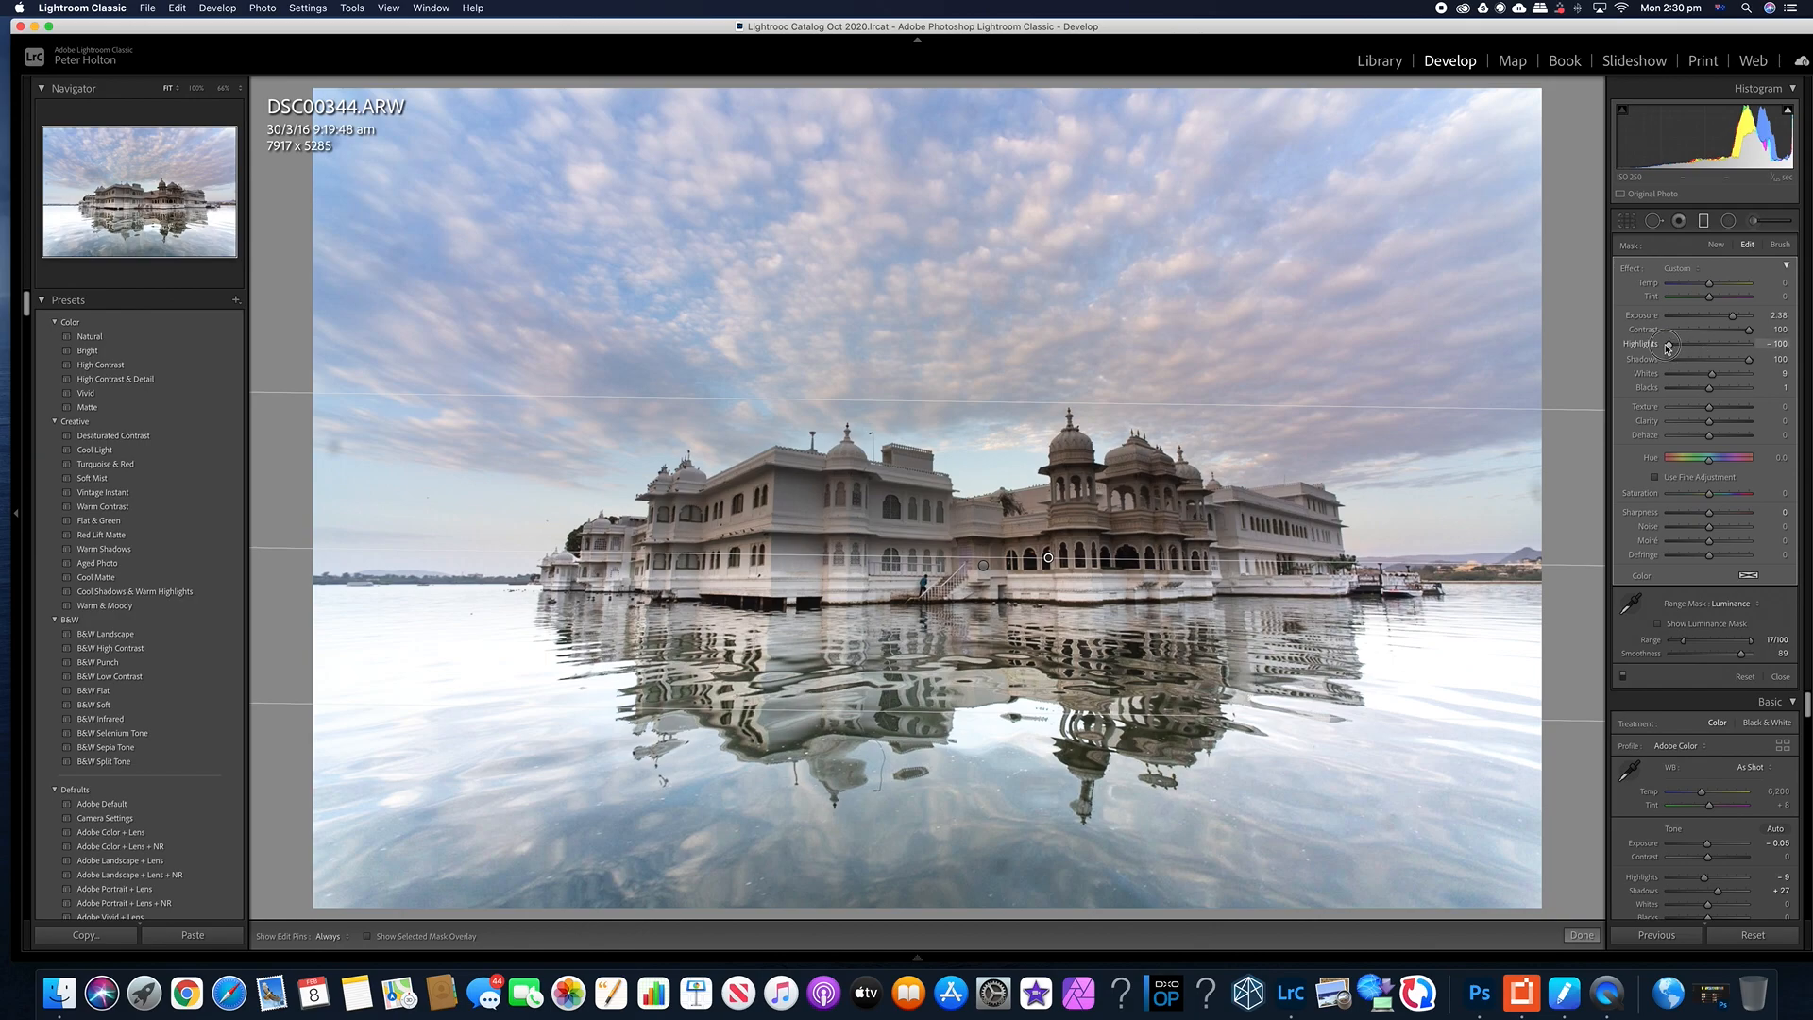
mouse_move(1749, 359)
mouse_down()
mouse_move(1710, 377)
mouse_move(1748, 368)
mouse_up()
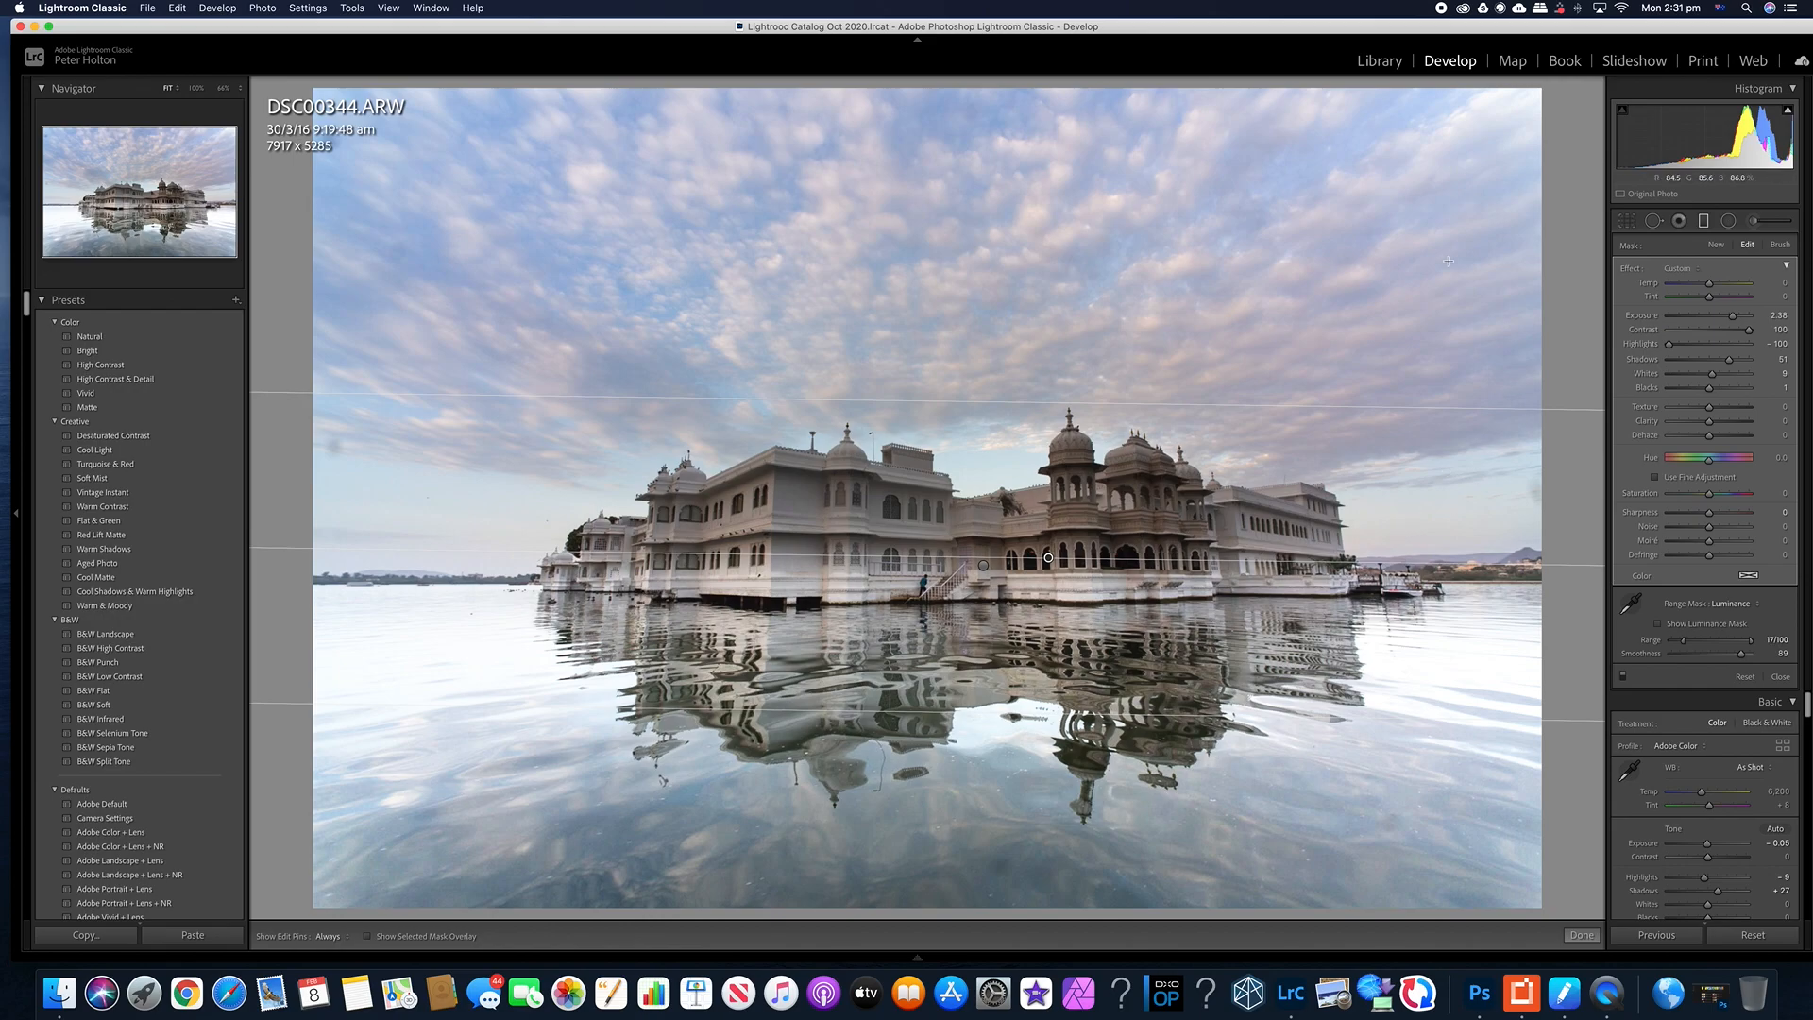
- Narrow the water filter's transition from its upper edge and recentre it just below the palace waterline
drag(1402, 406, 1429, 555)
drag(1275, 552, 1288, 608)
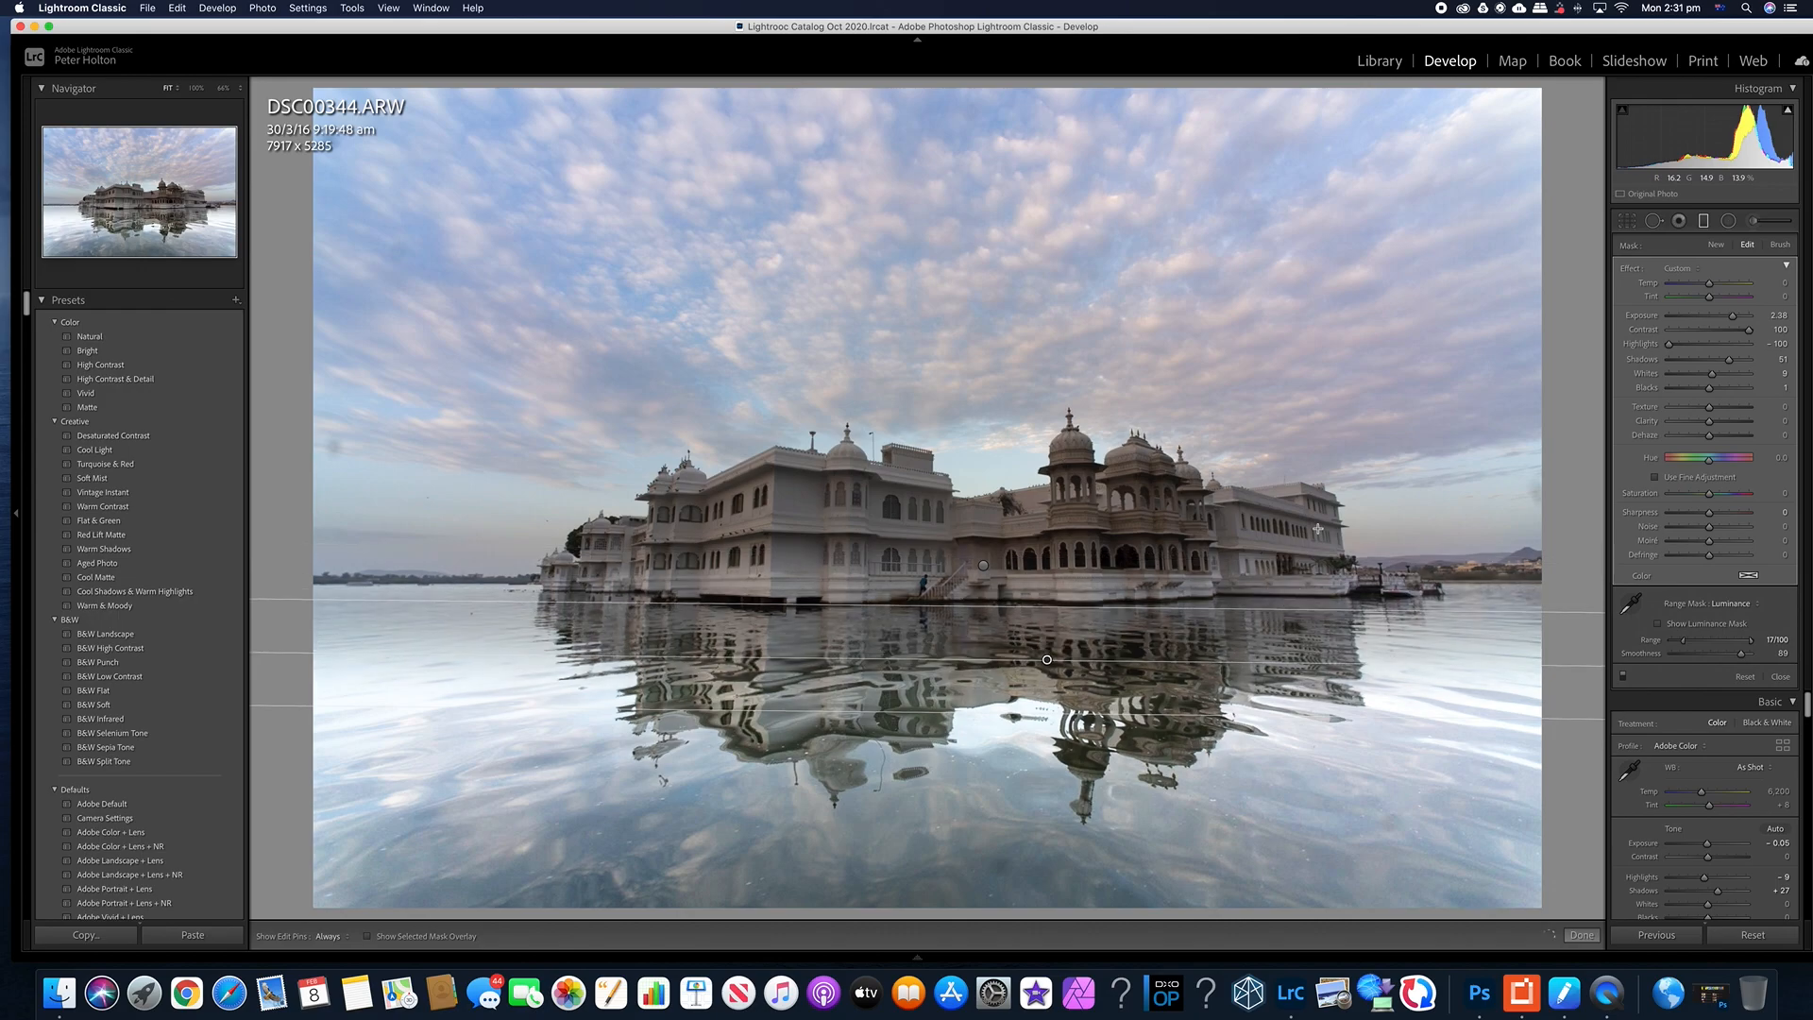
drag(1046, 659, 1039, 623)
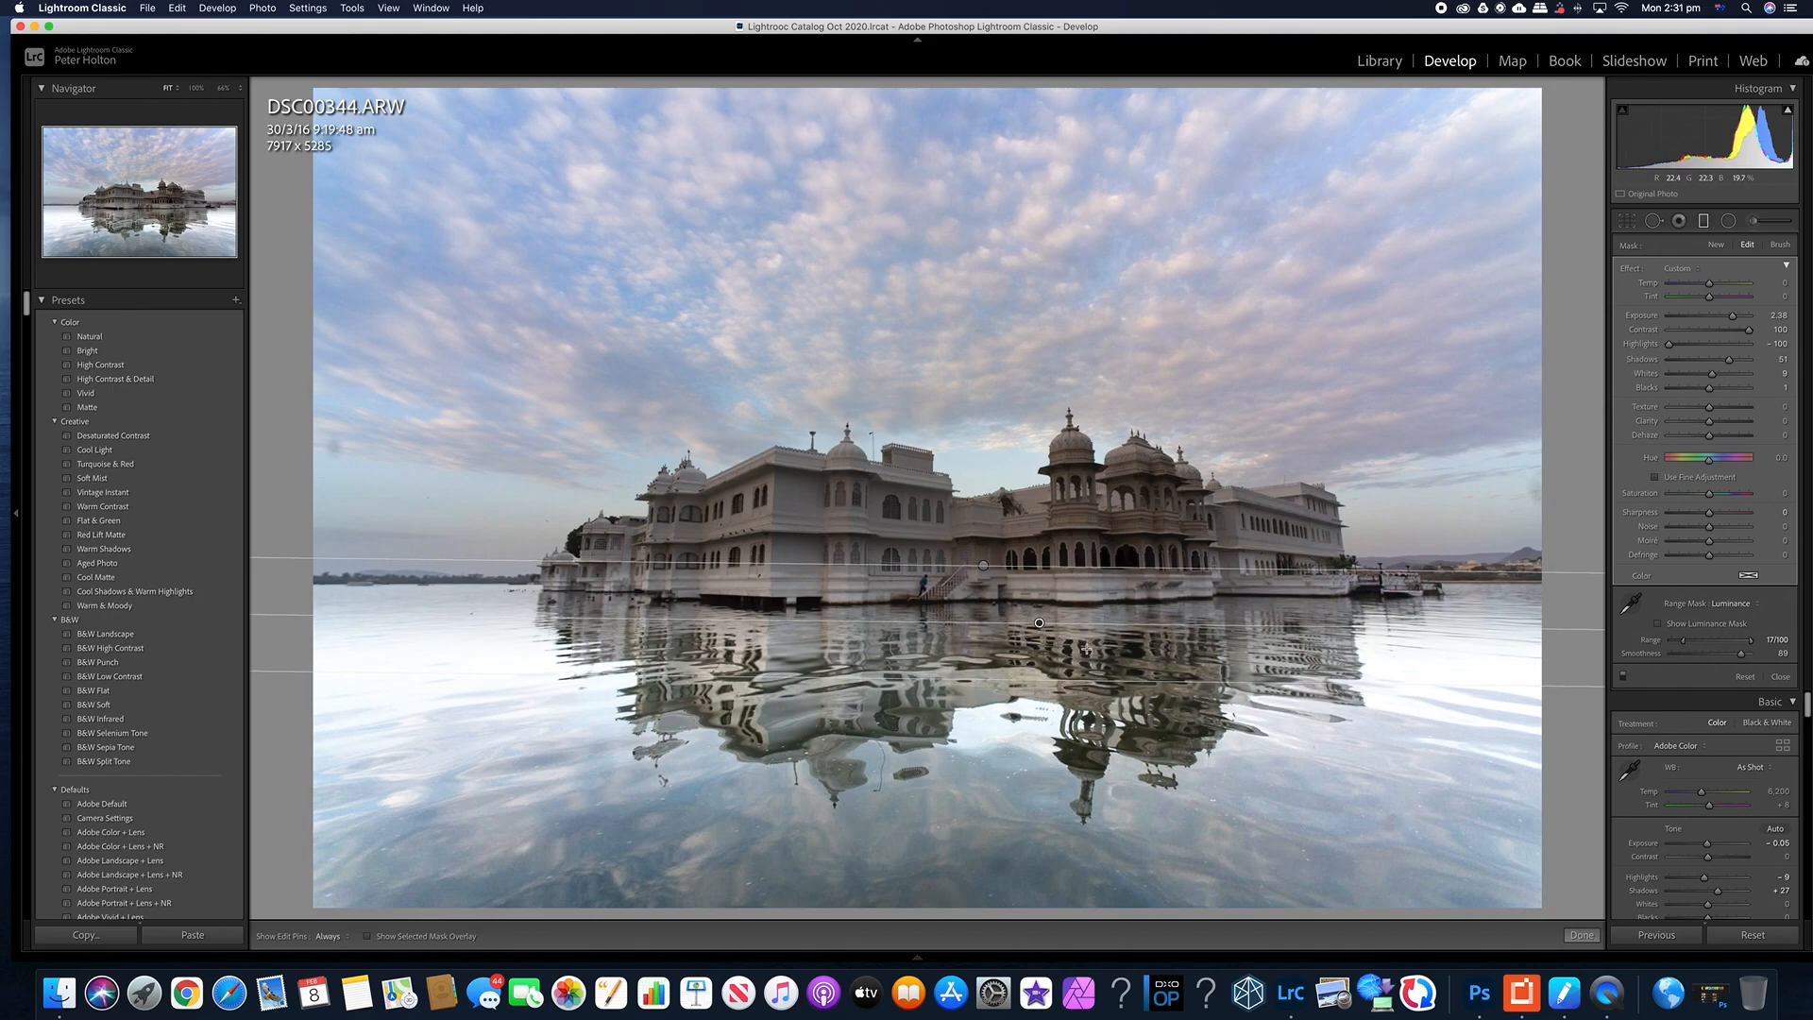
- Compare the photo with and without the graduated filters, inspect the water filter's luminance mask, and finish editing the filter
click(1624, 677)
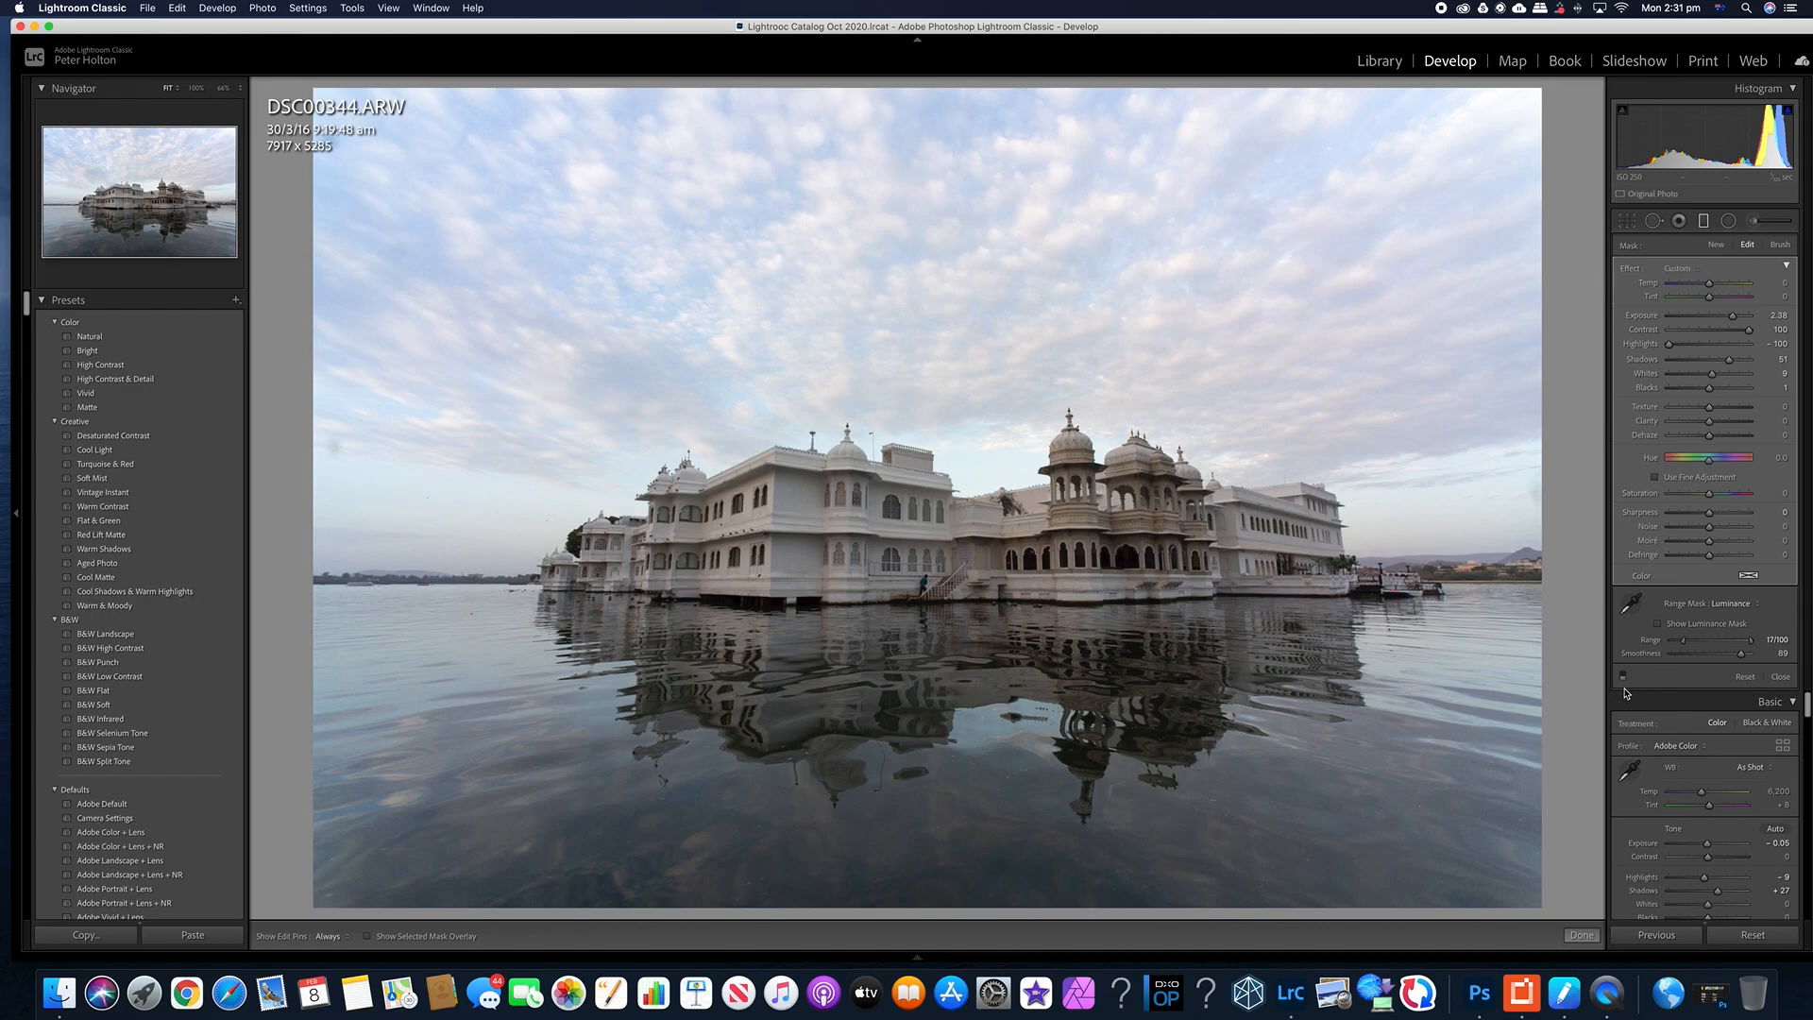
click(1624, 678)
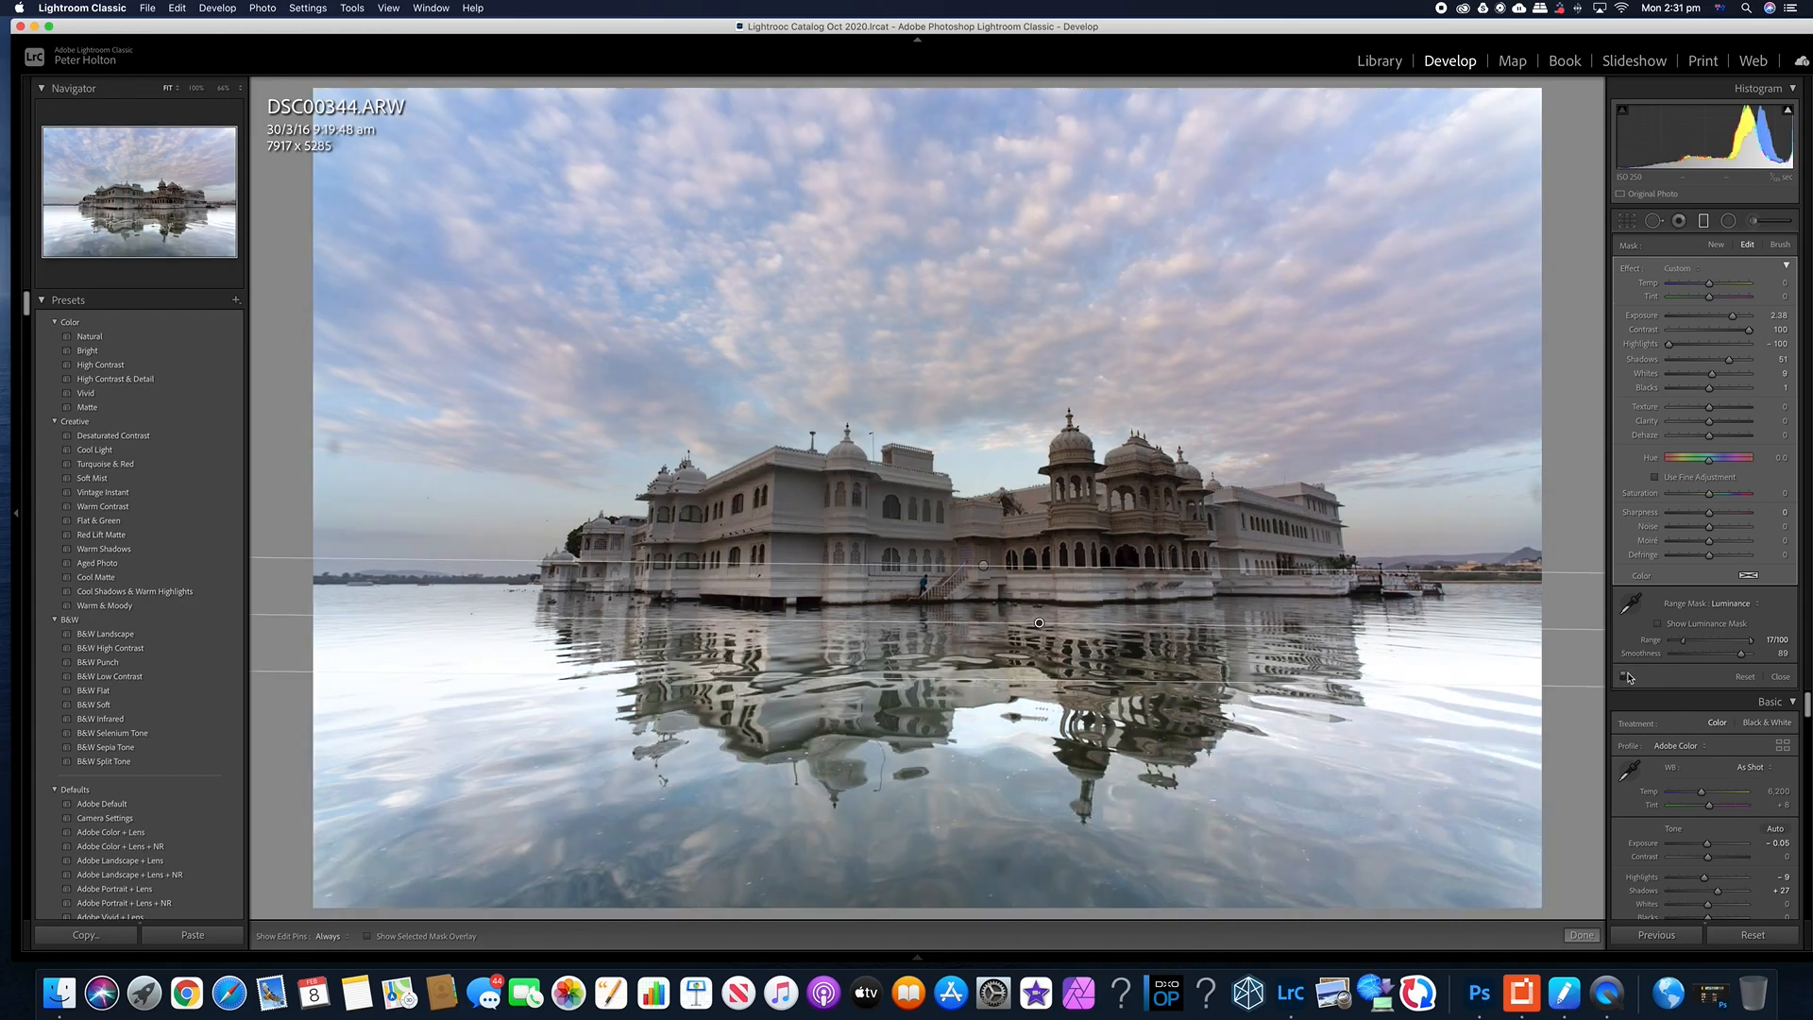
click(1626, 679)
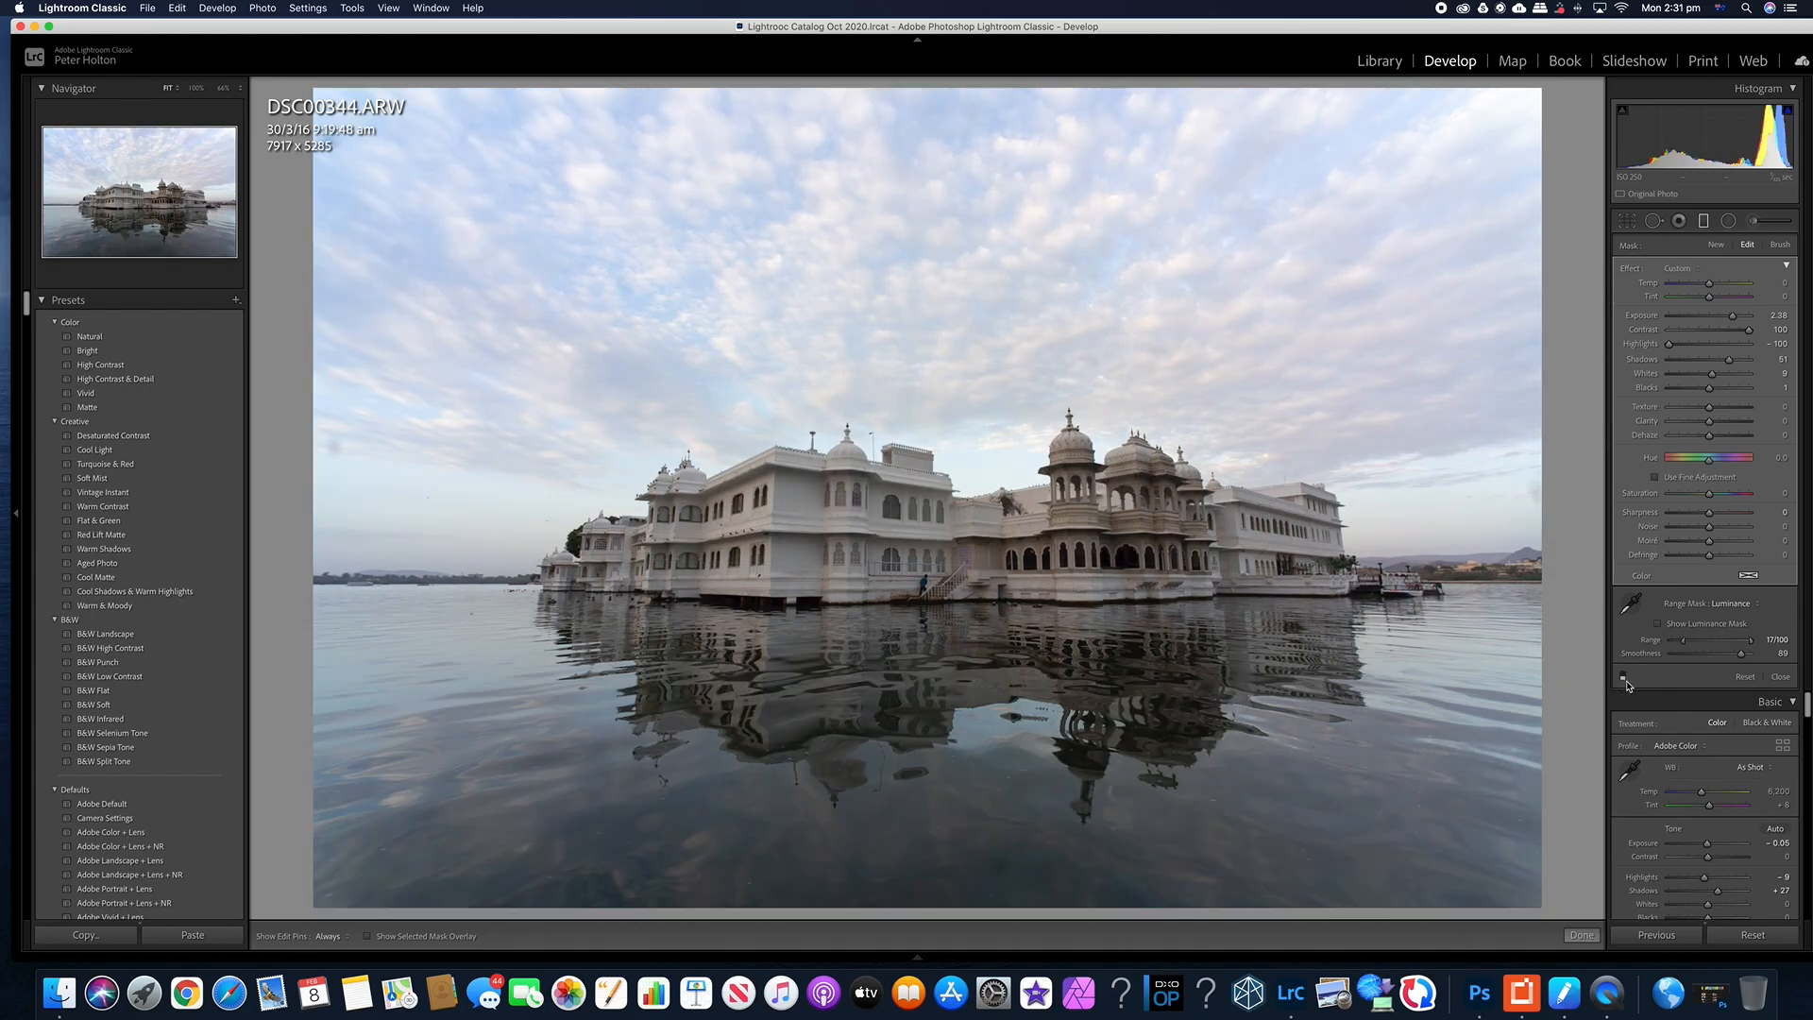
click(1625, 679)
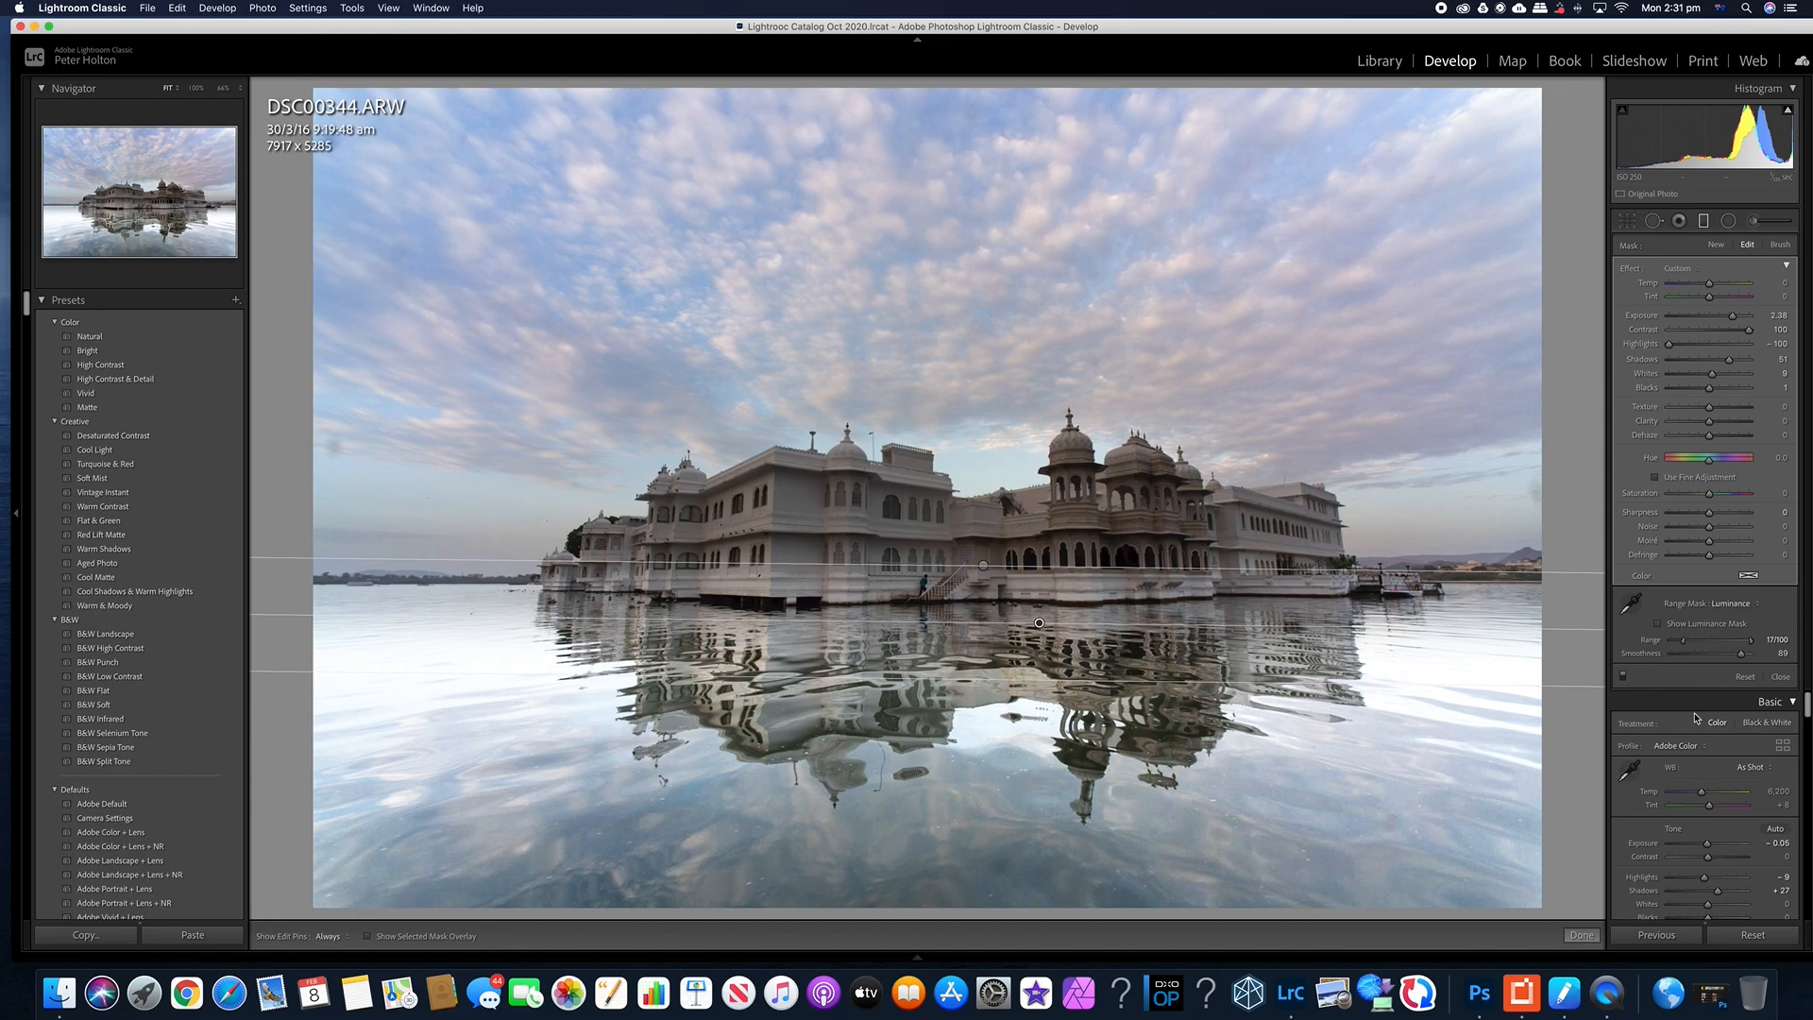
click(1659, 623)
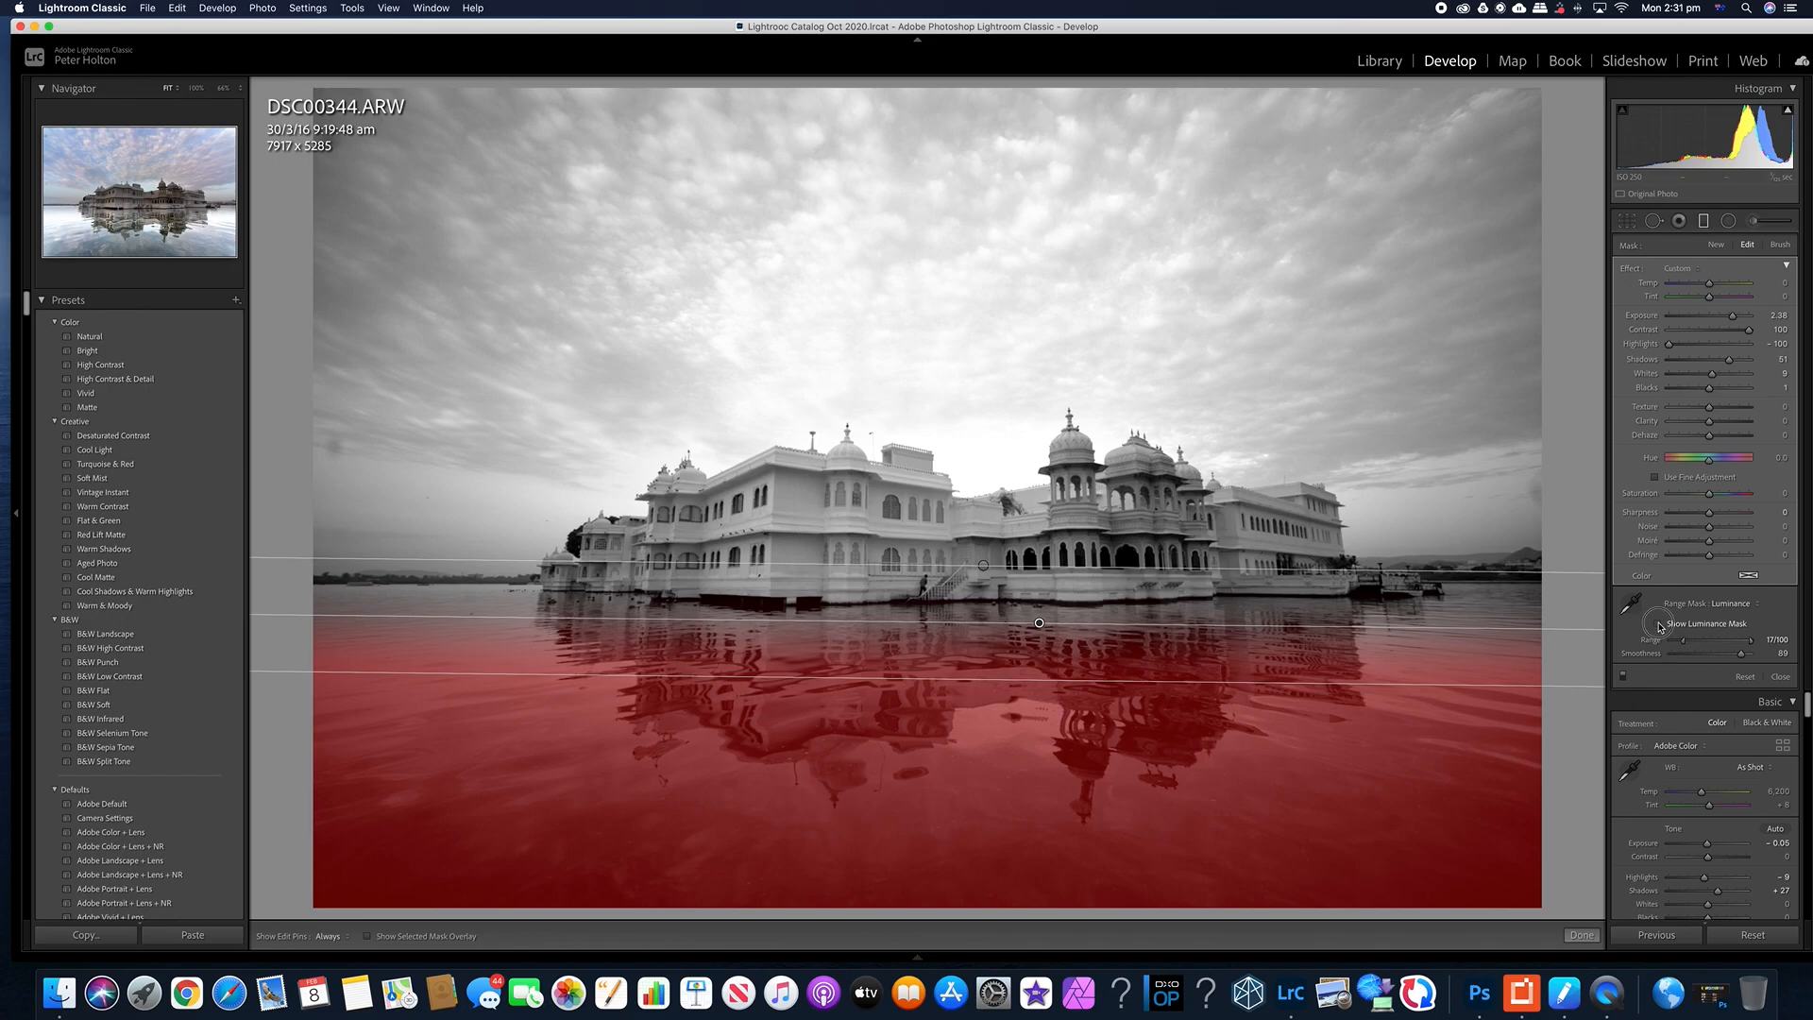
click(1661, 625)
key(Return)
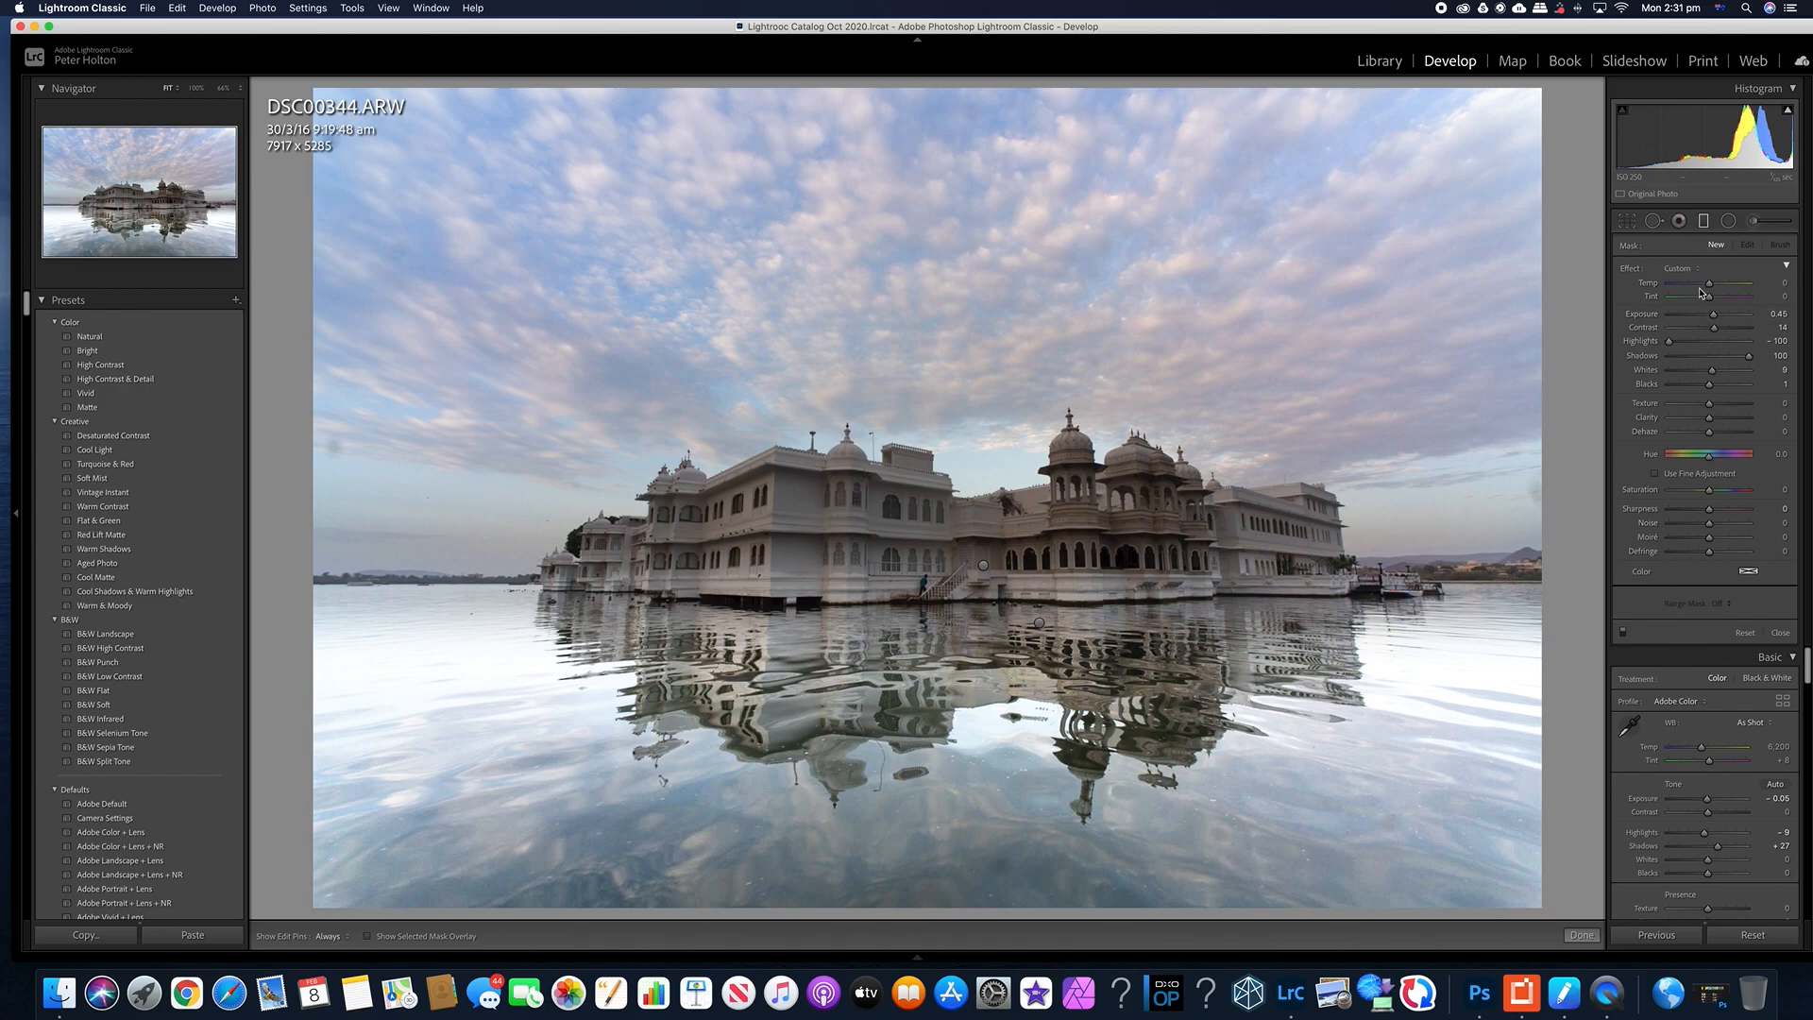
- Draw an elliptical radial filter centred on the palace, flatten it closer to the building's height, and close the tool
click(1730, 220)
click(1731, 219)
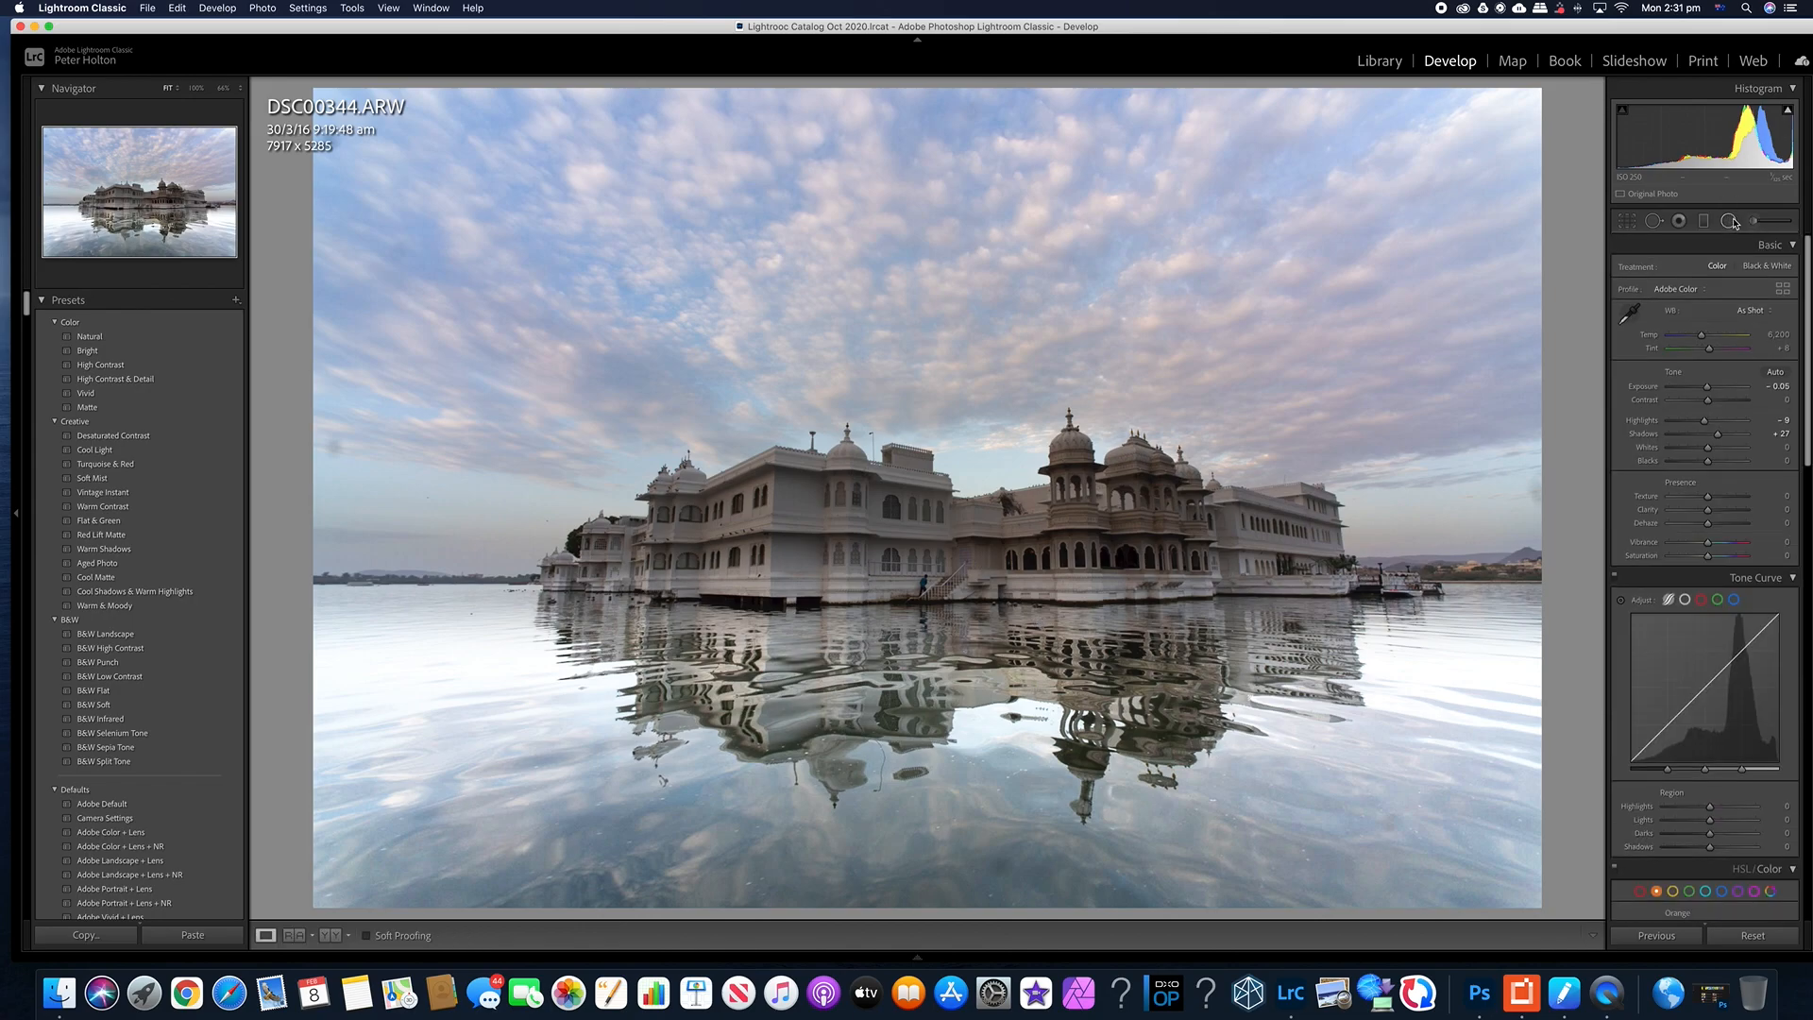
click(1732, 222)
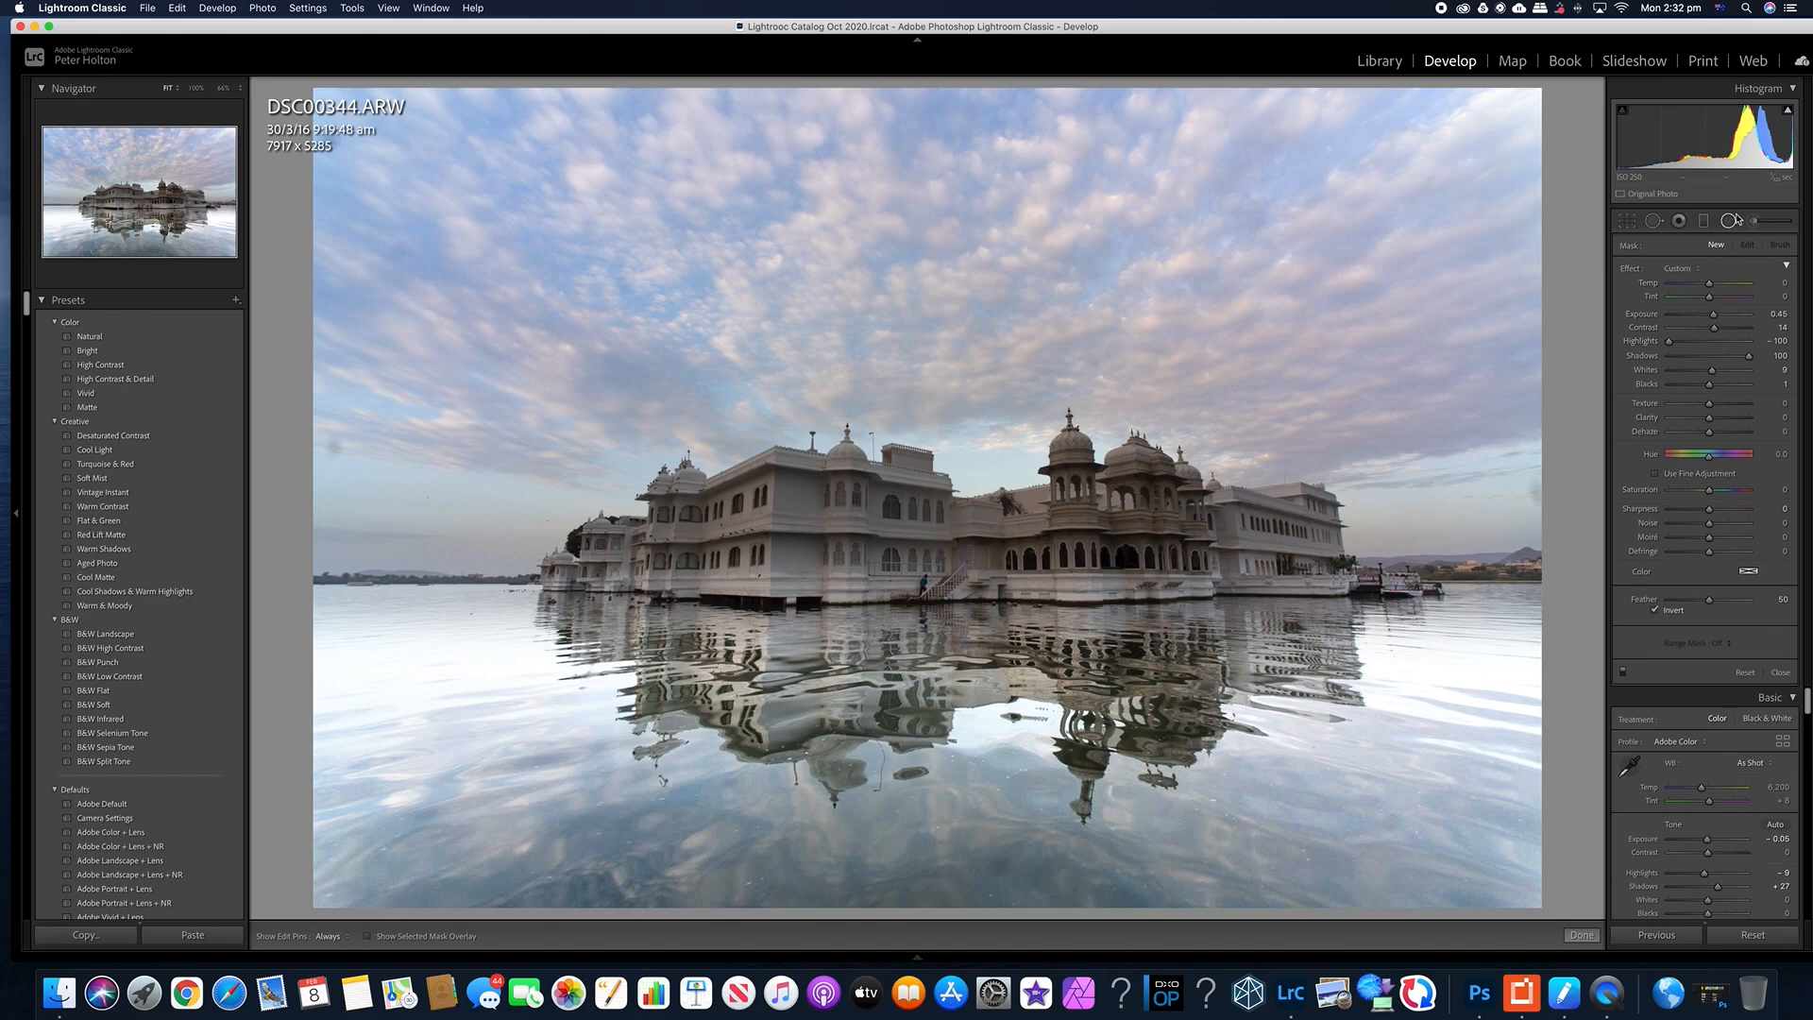
drag(998, 538, 491, 677)
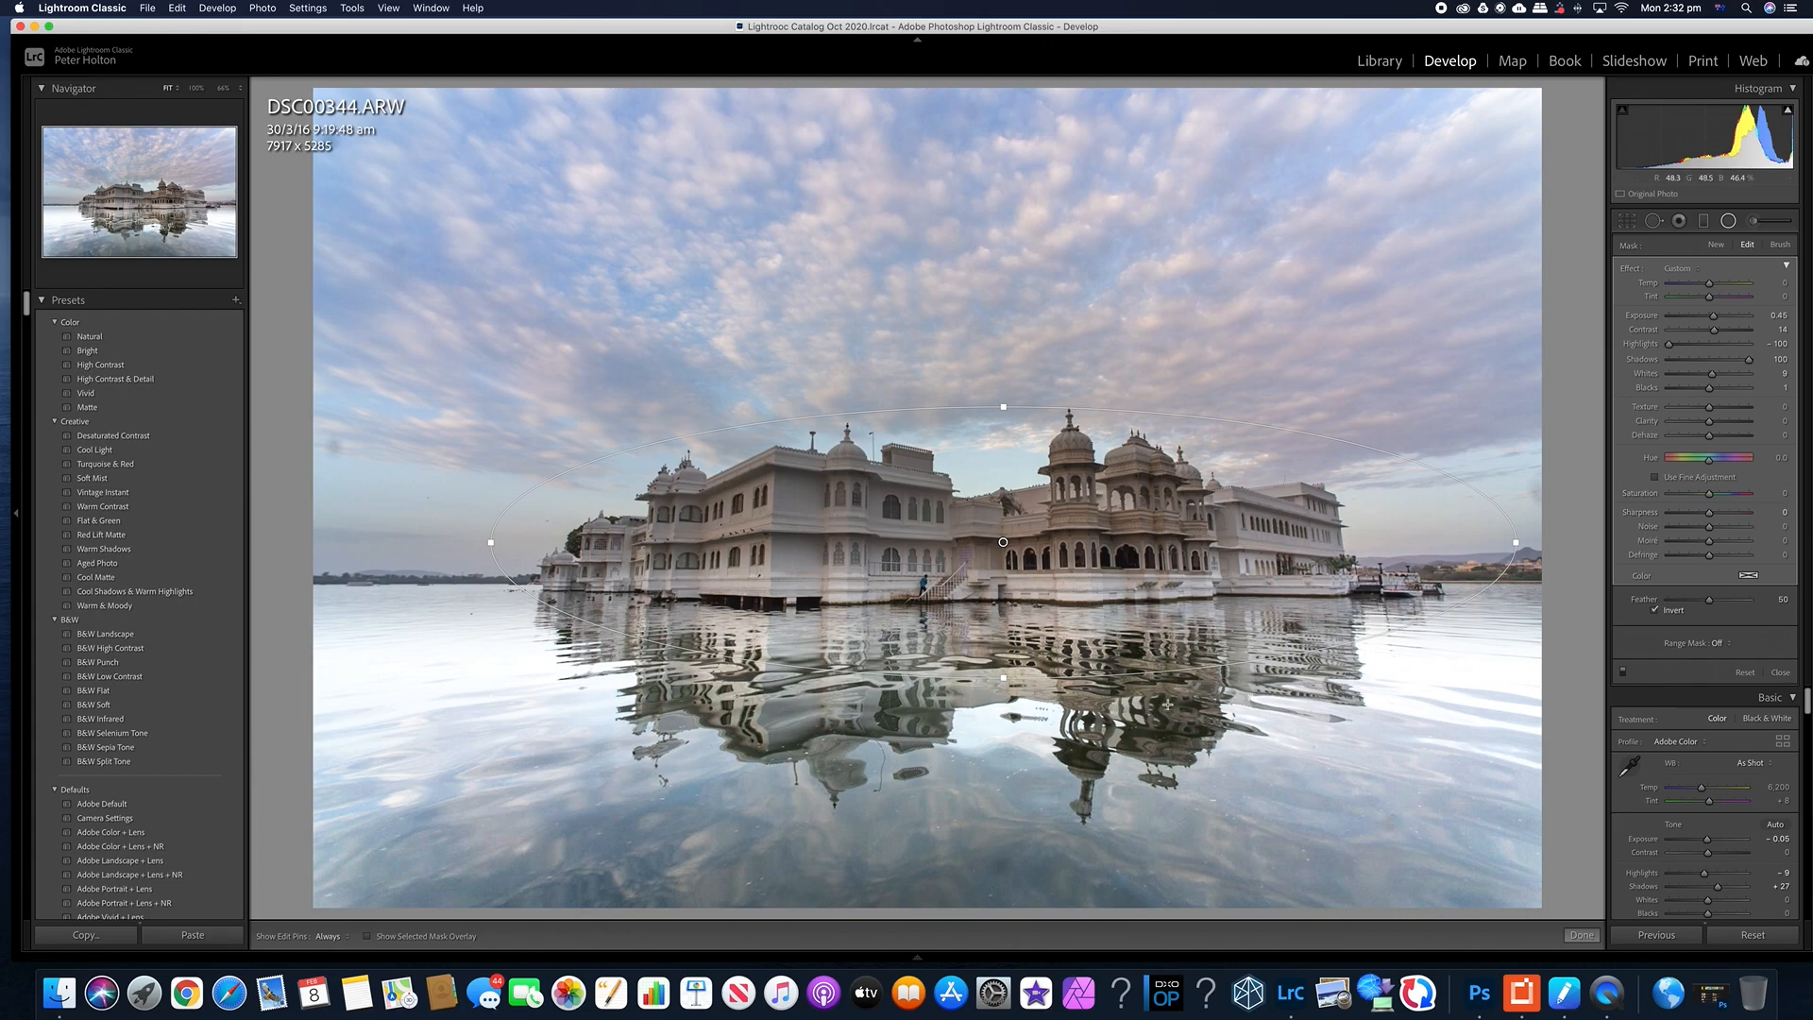
drag(1004, 680, 996, 648)
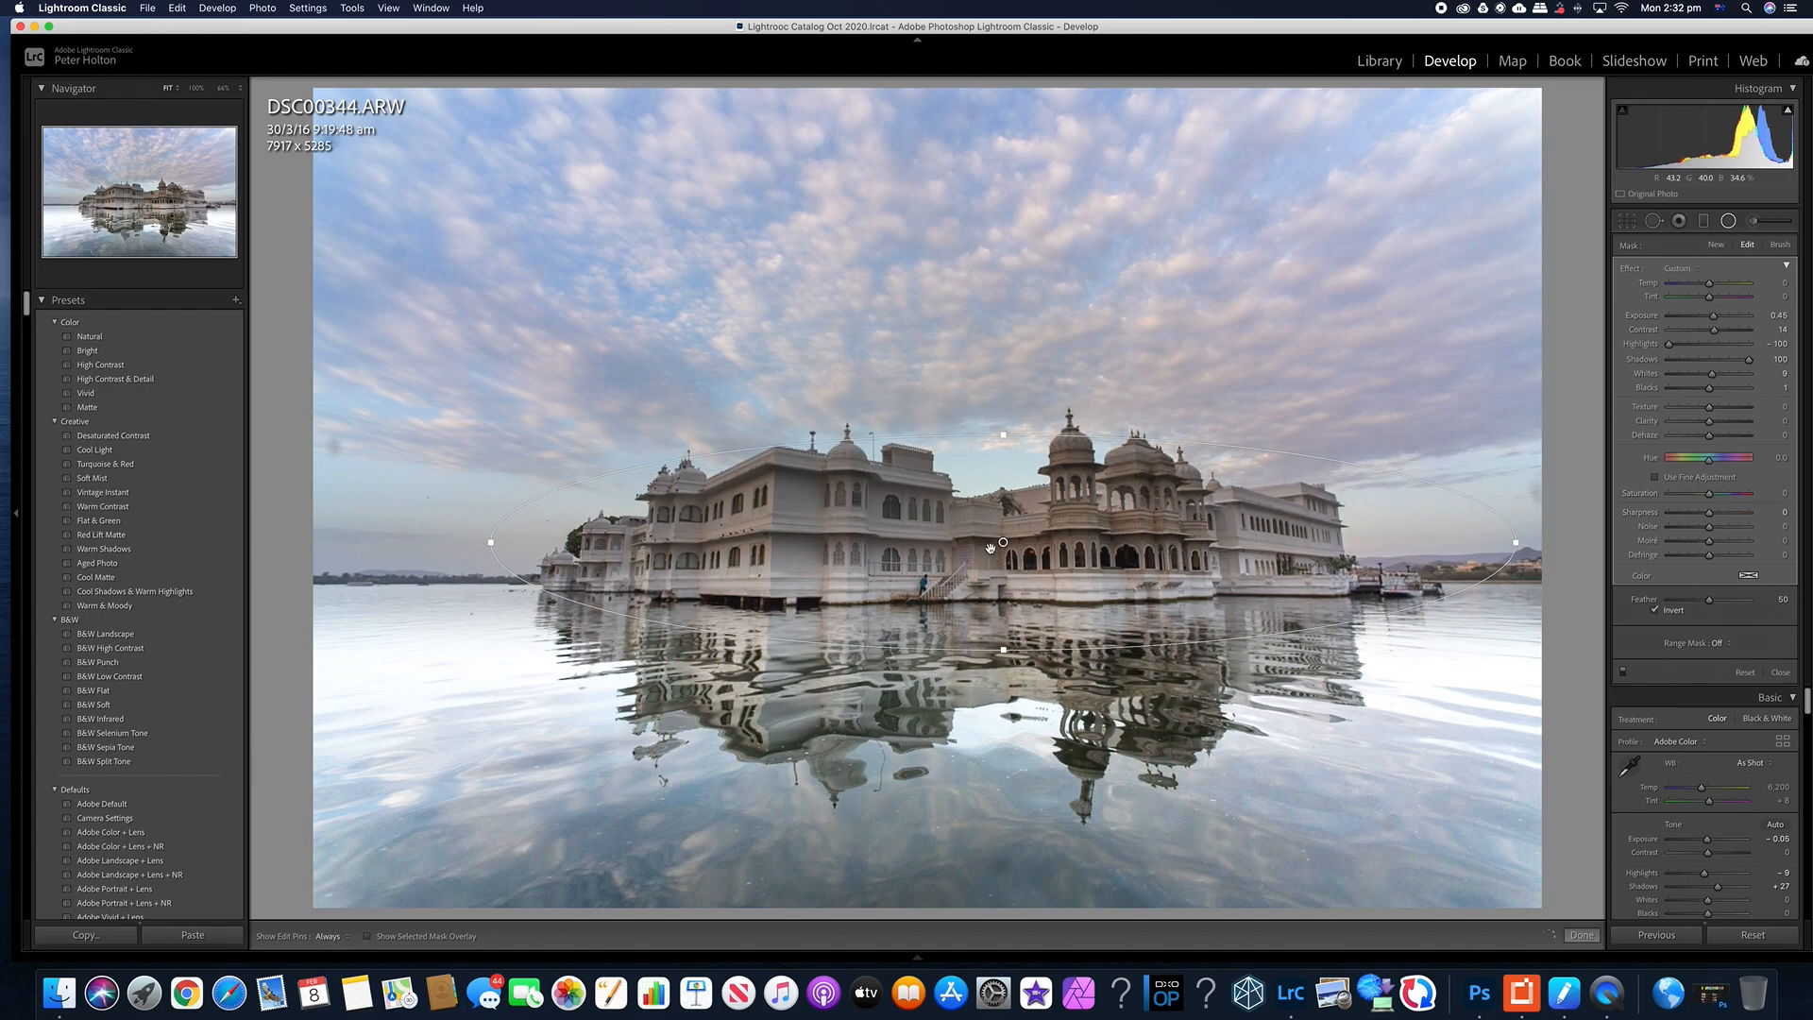
key(shift+m)
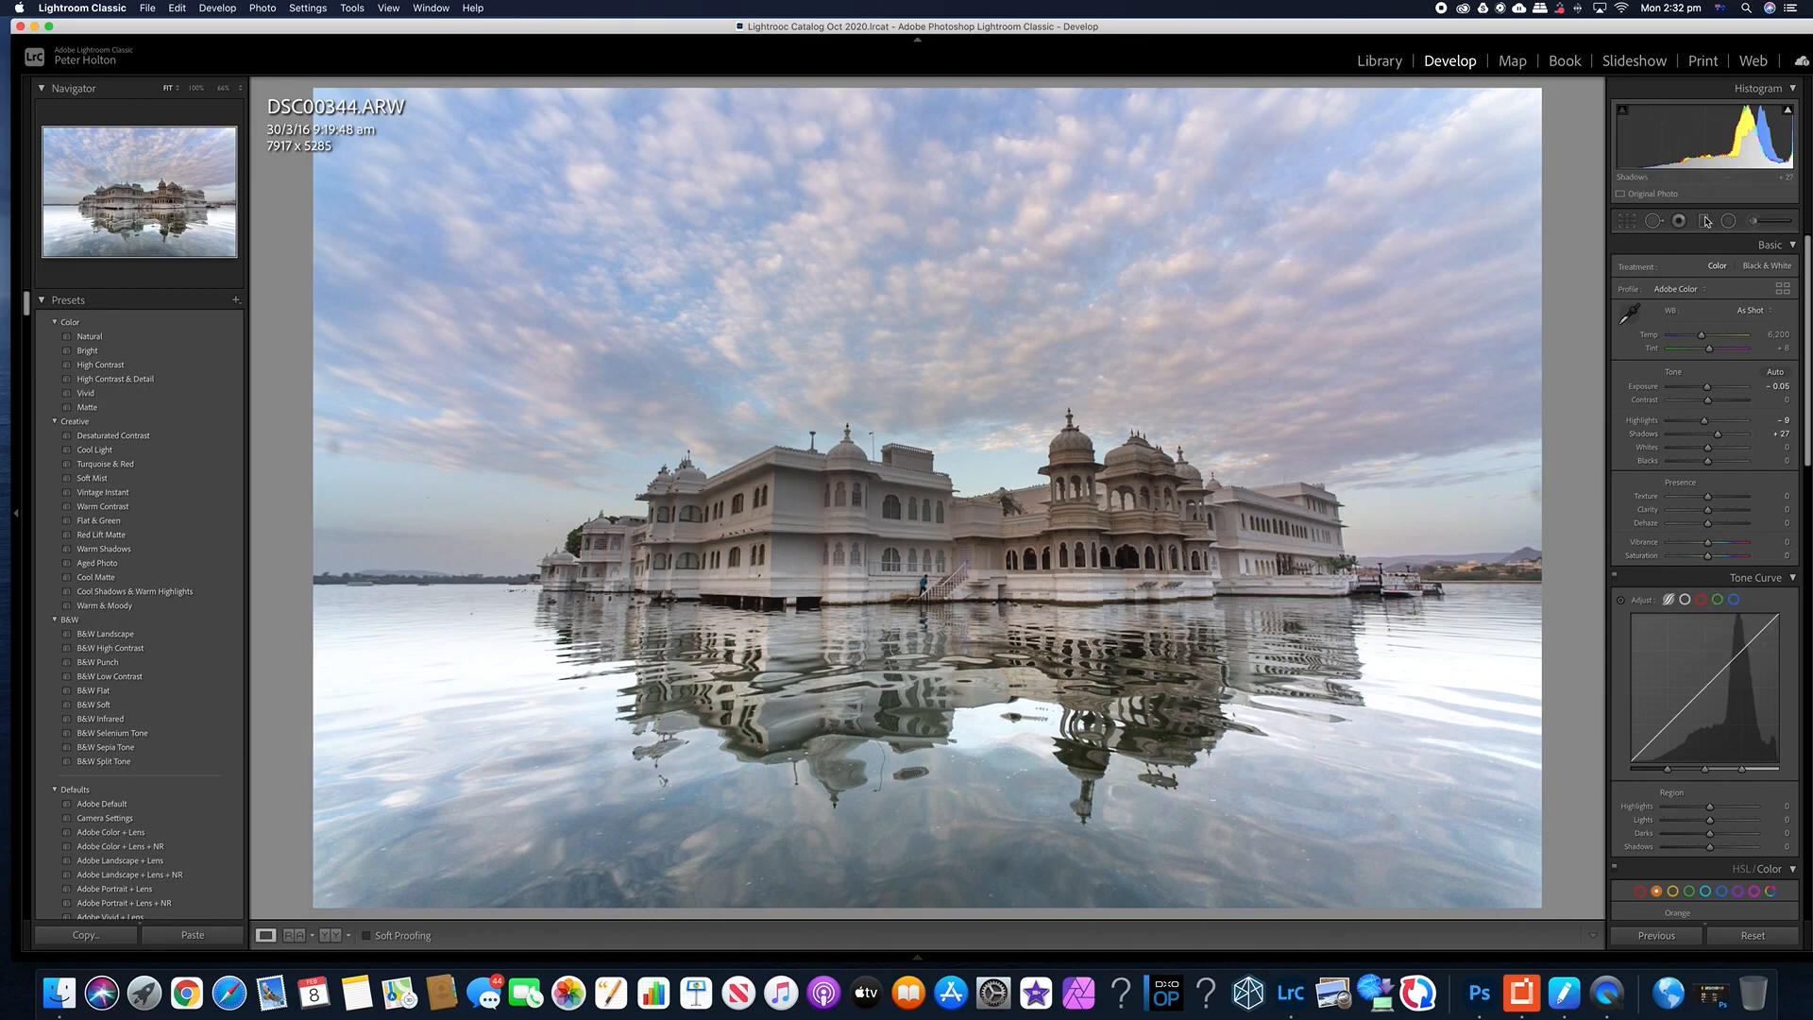
- Reselect the palace's radial filter, widen it slightly beyond both ends of the building, and give it a luminance range mask
click(1729, 222)
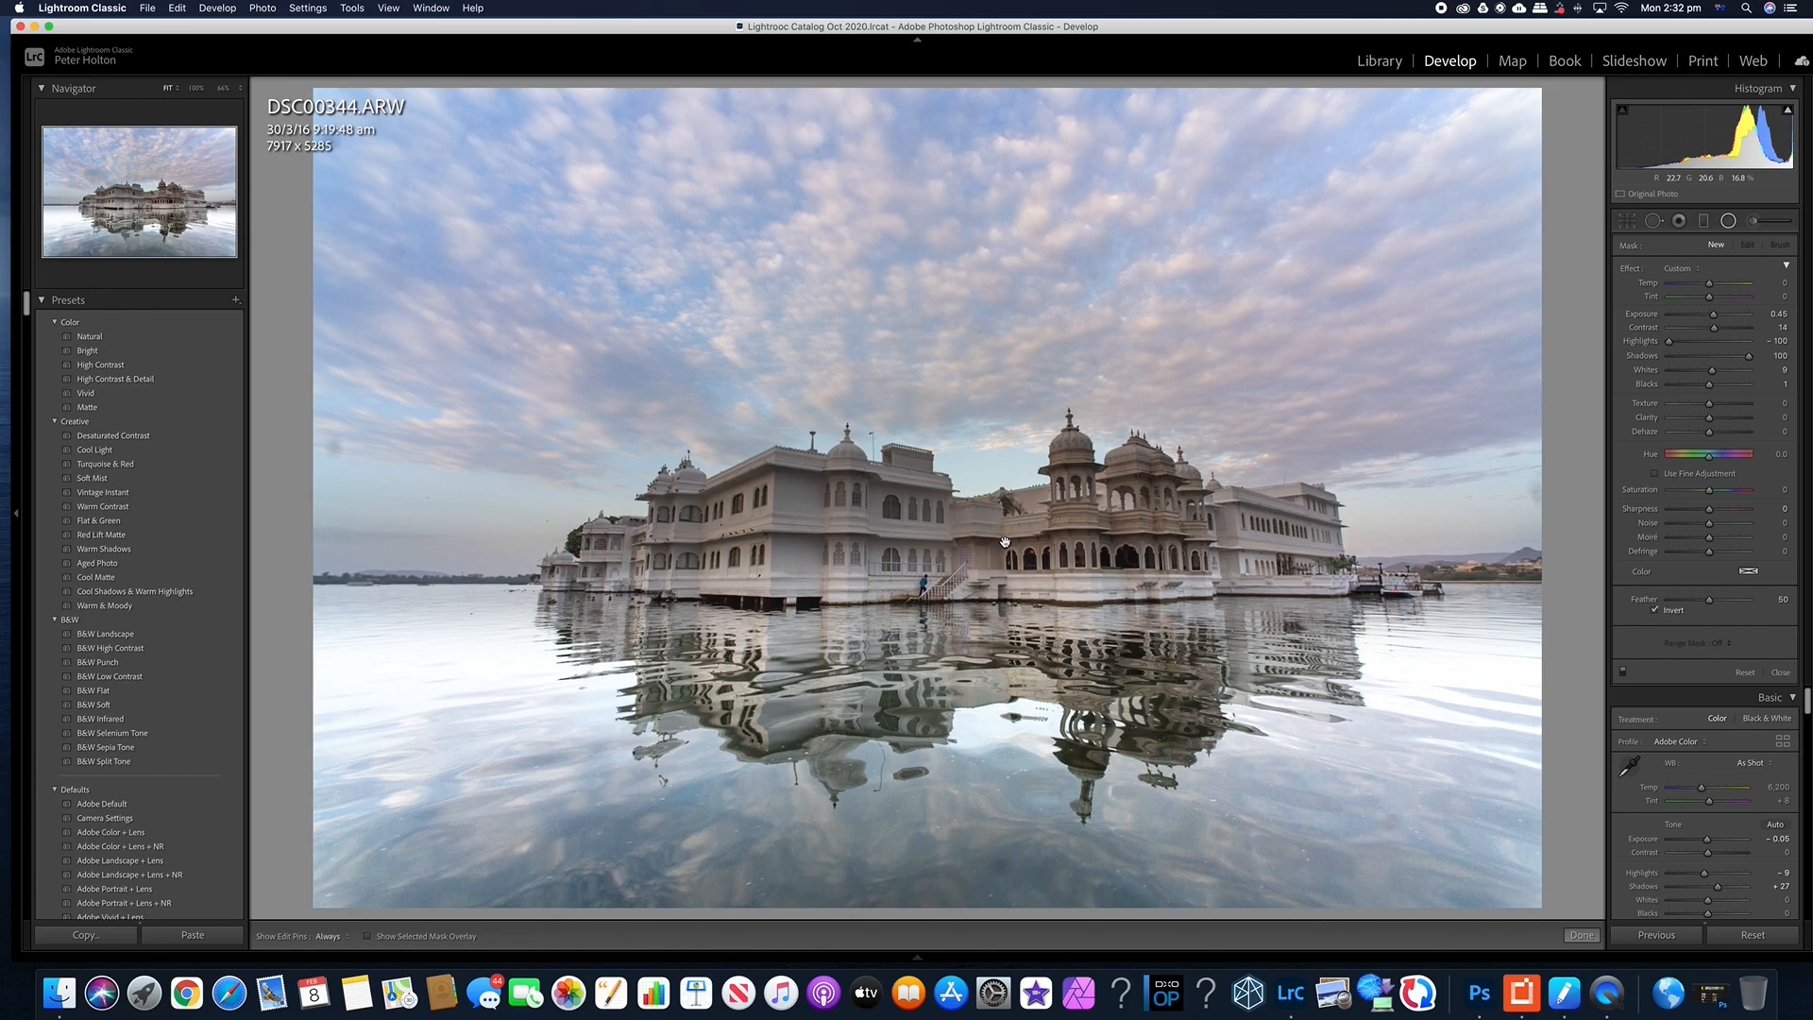
mouse_move(1005, 542)
click(1005, 541)
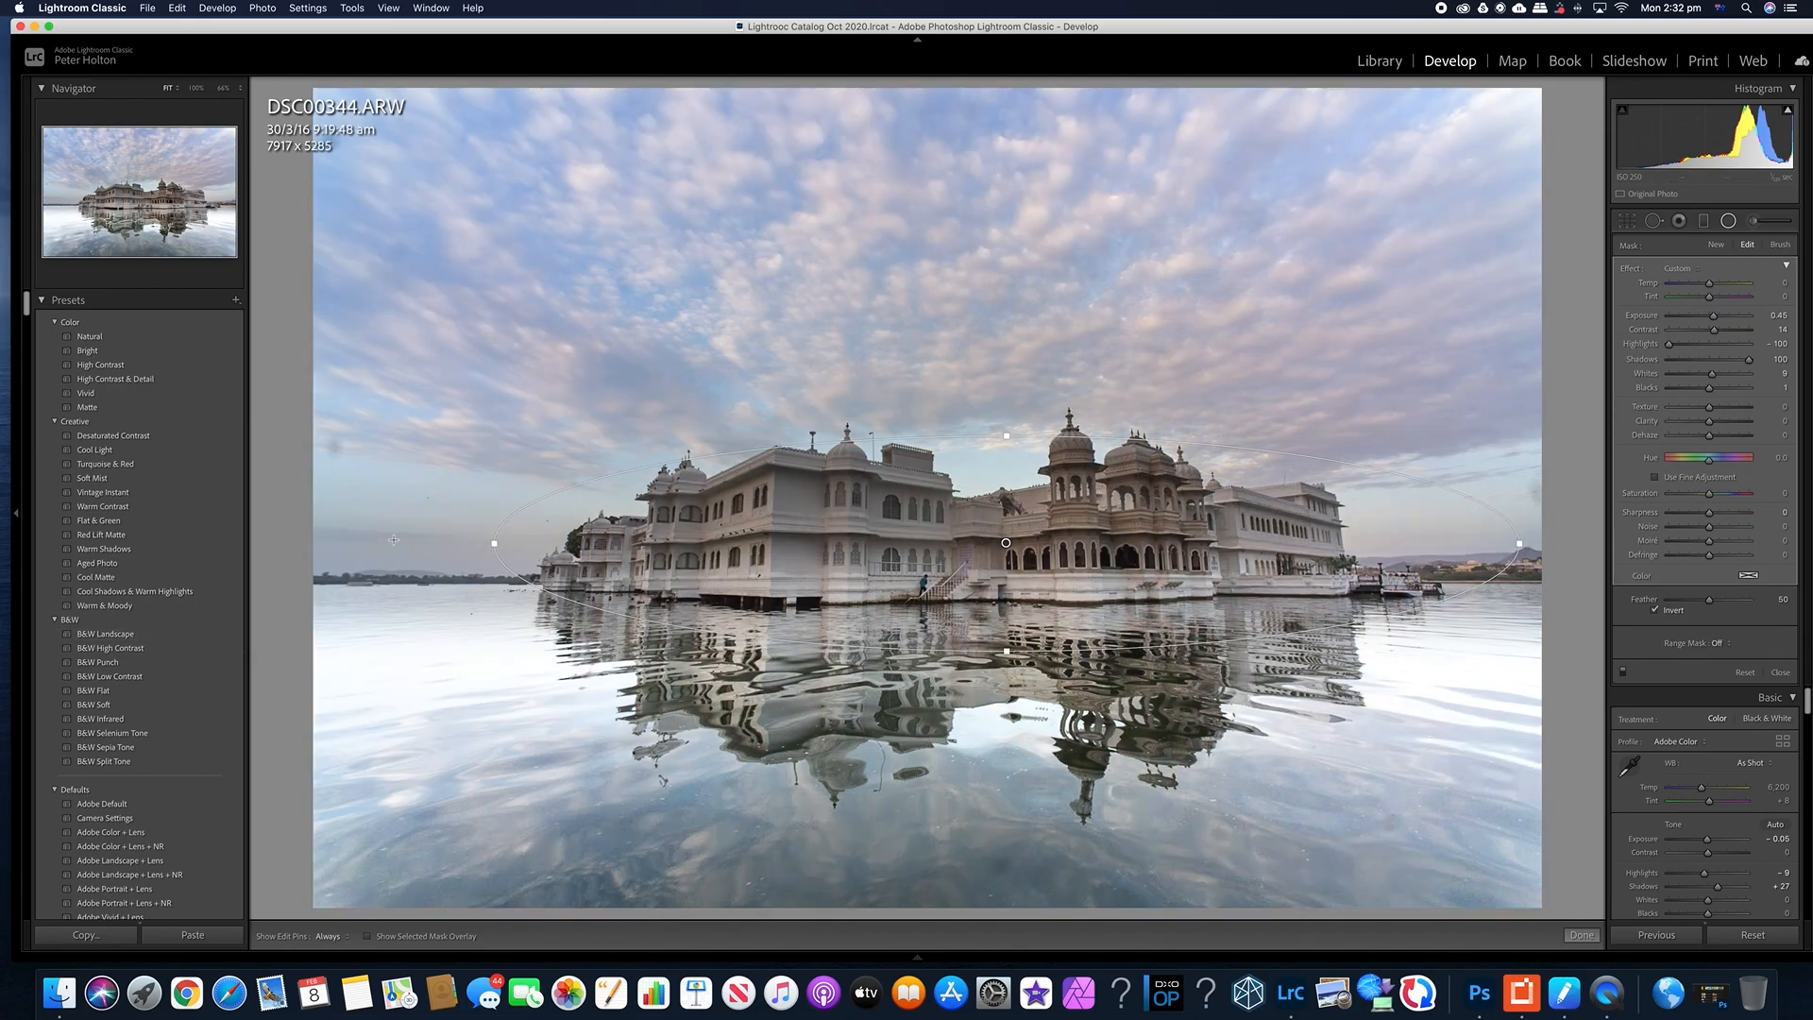
drag(482, 536, 467, 596)
mouse_move(1003, 543)
click(1721, 643)
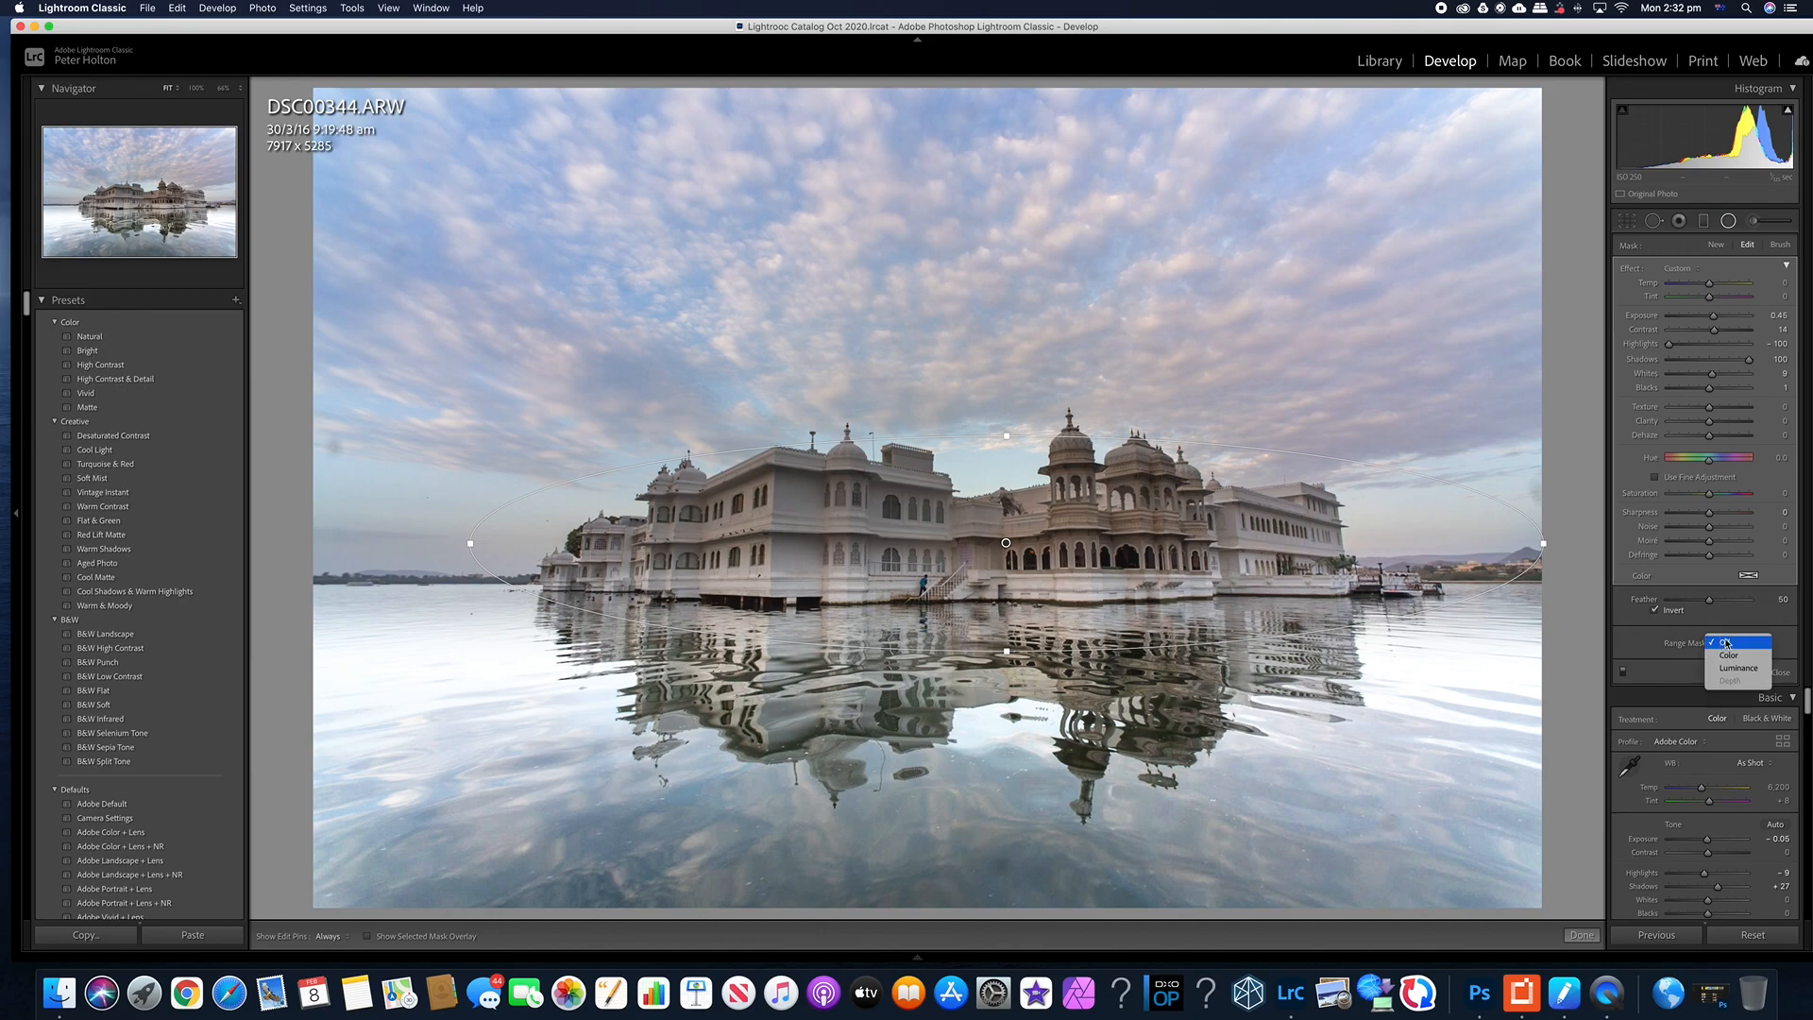
click(1733, 670)
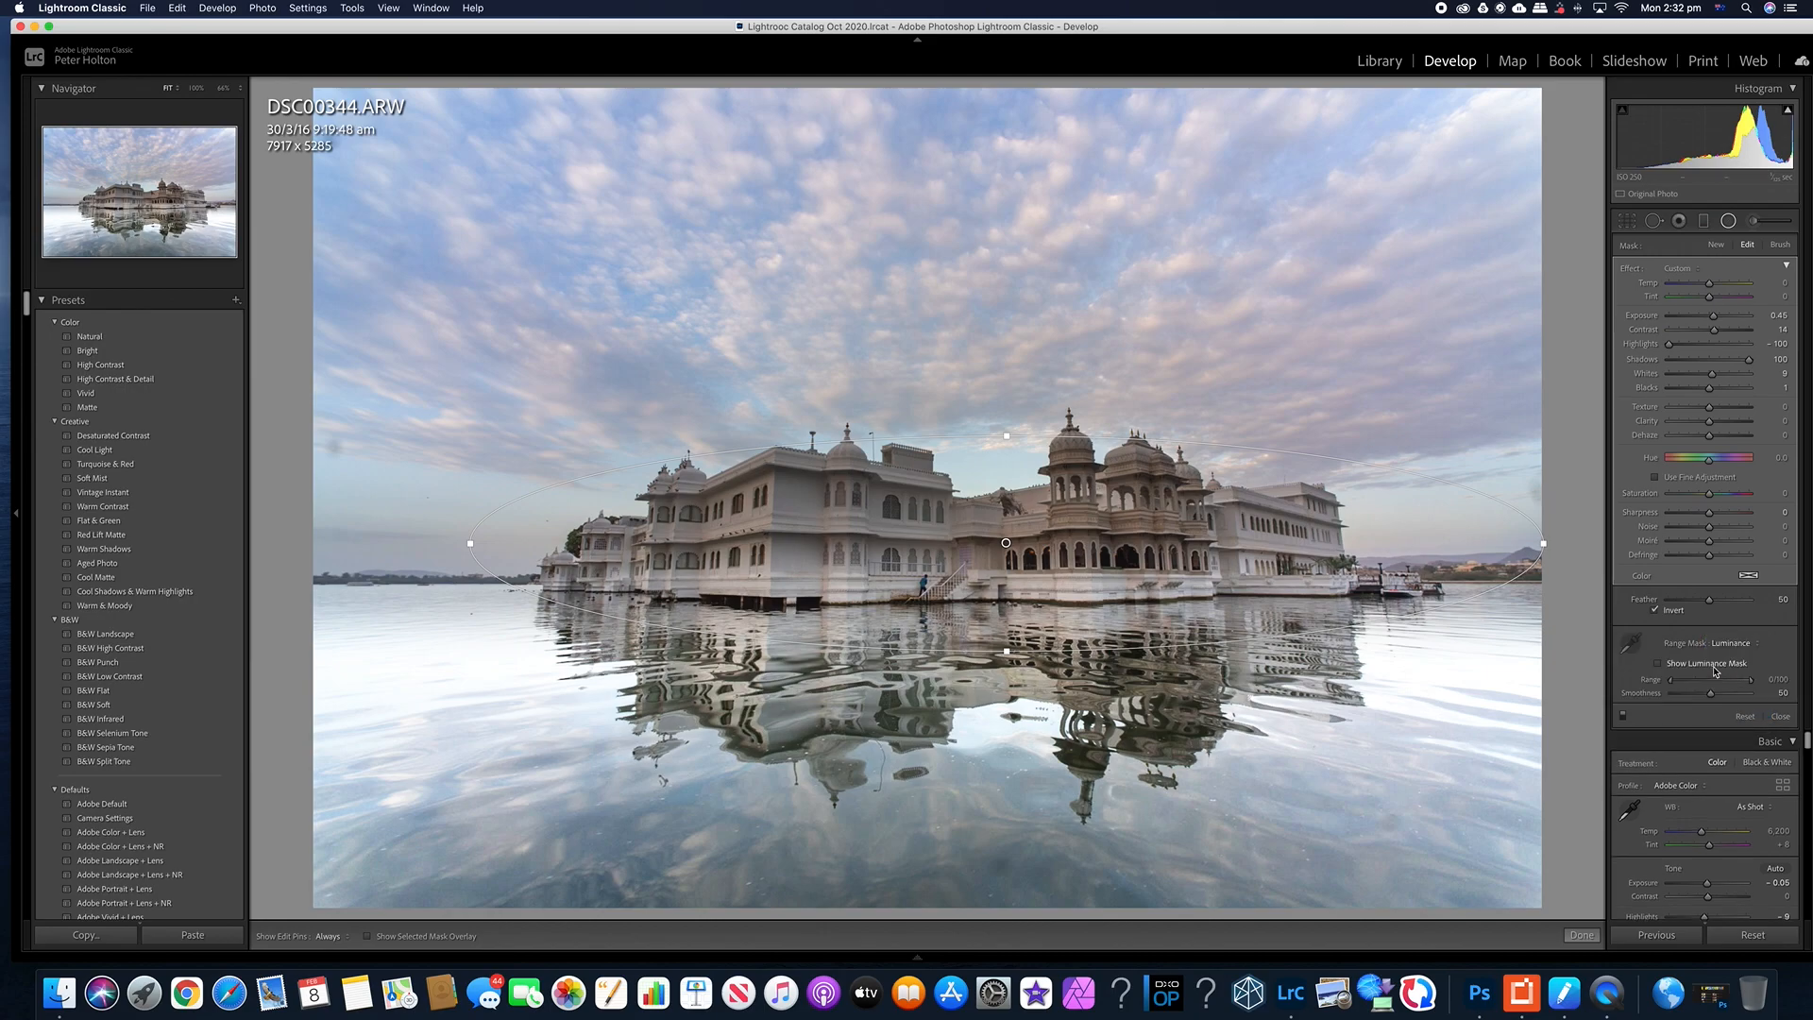
- Extend the palace's radial filter upward, recentre it slightly higher, and limit its luminance range to 0/82 using the mask preview
click(1659, 664)
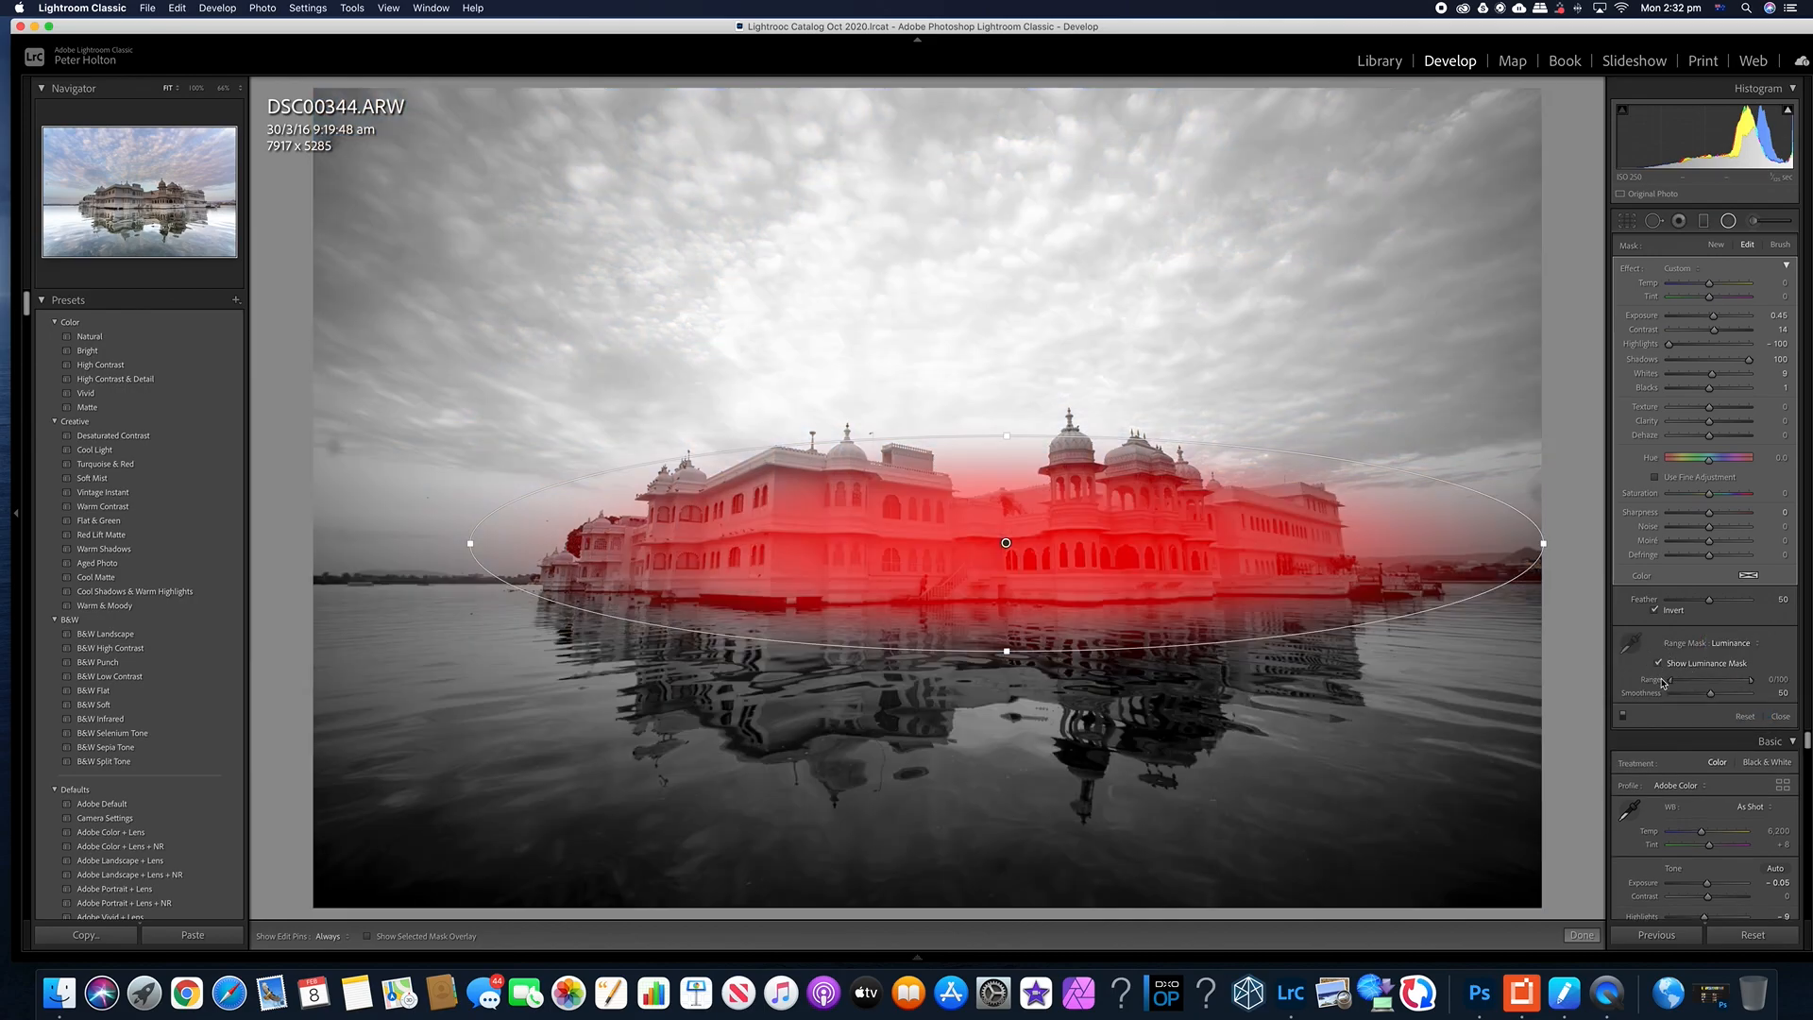
drag(1674, 682, 1776, 714)
drag(1007, 435, 1002, 402)
drag(1010, 506, 1006, 480)
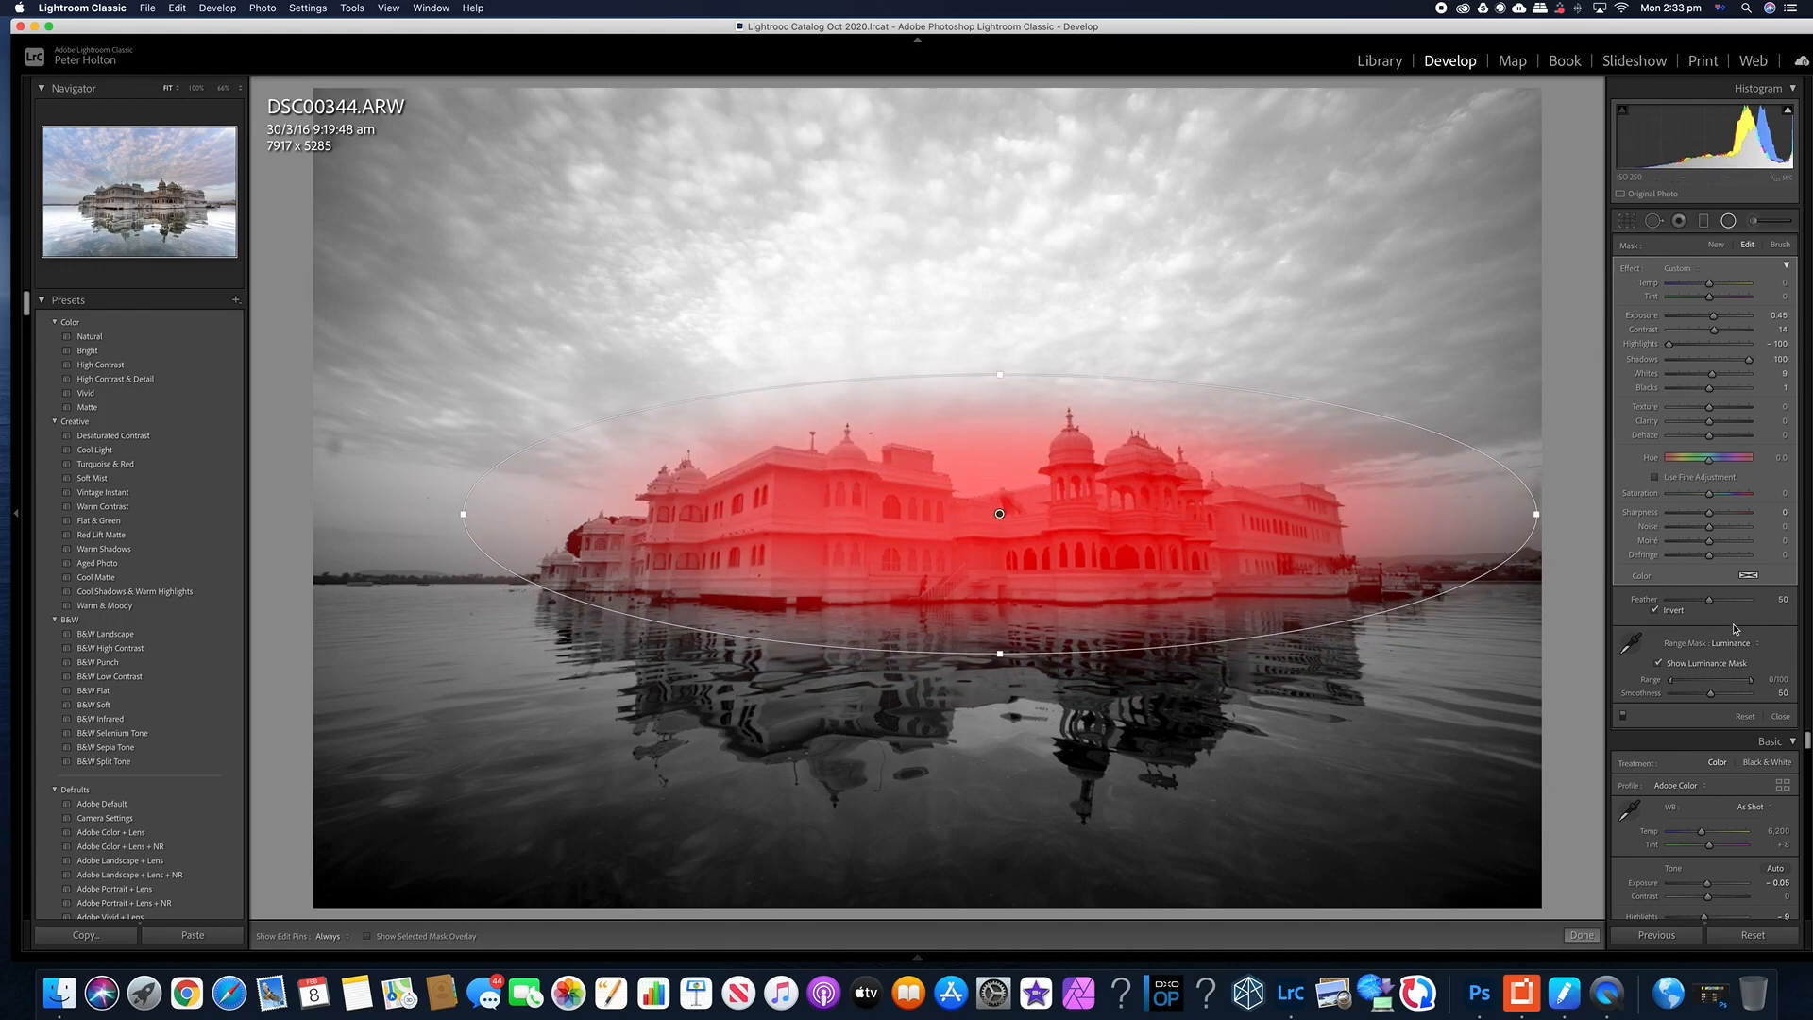
drag(1751, 681, 1738, 717)
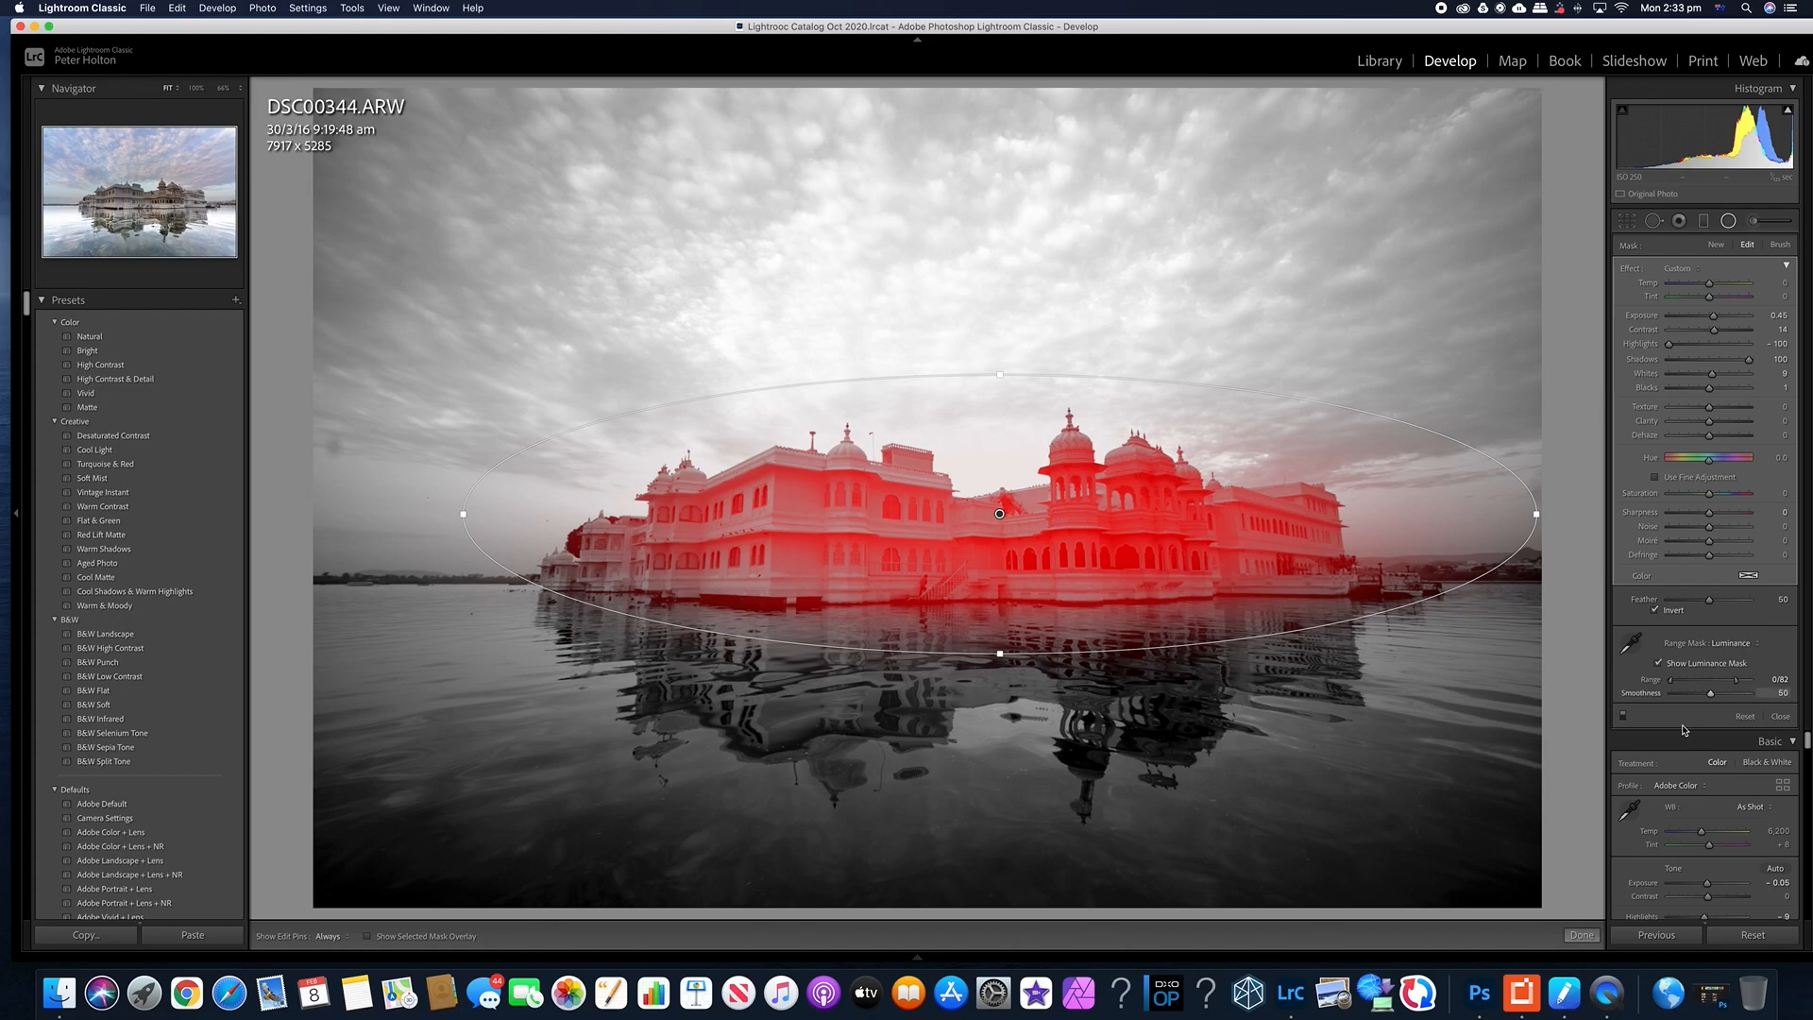
click(1659, 663)
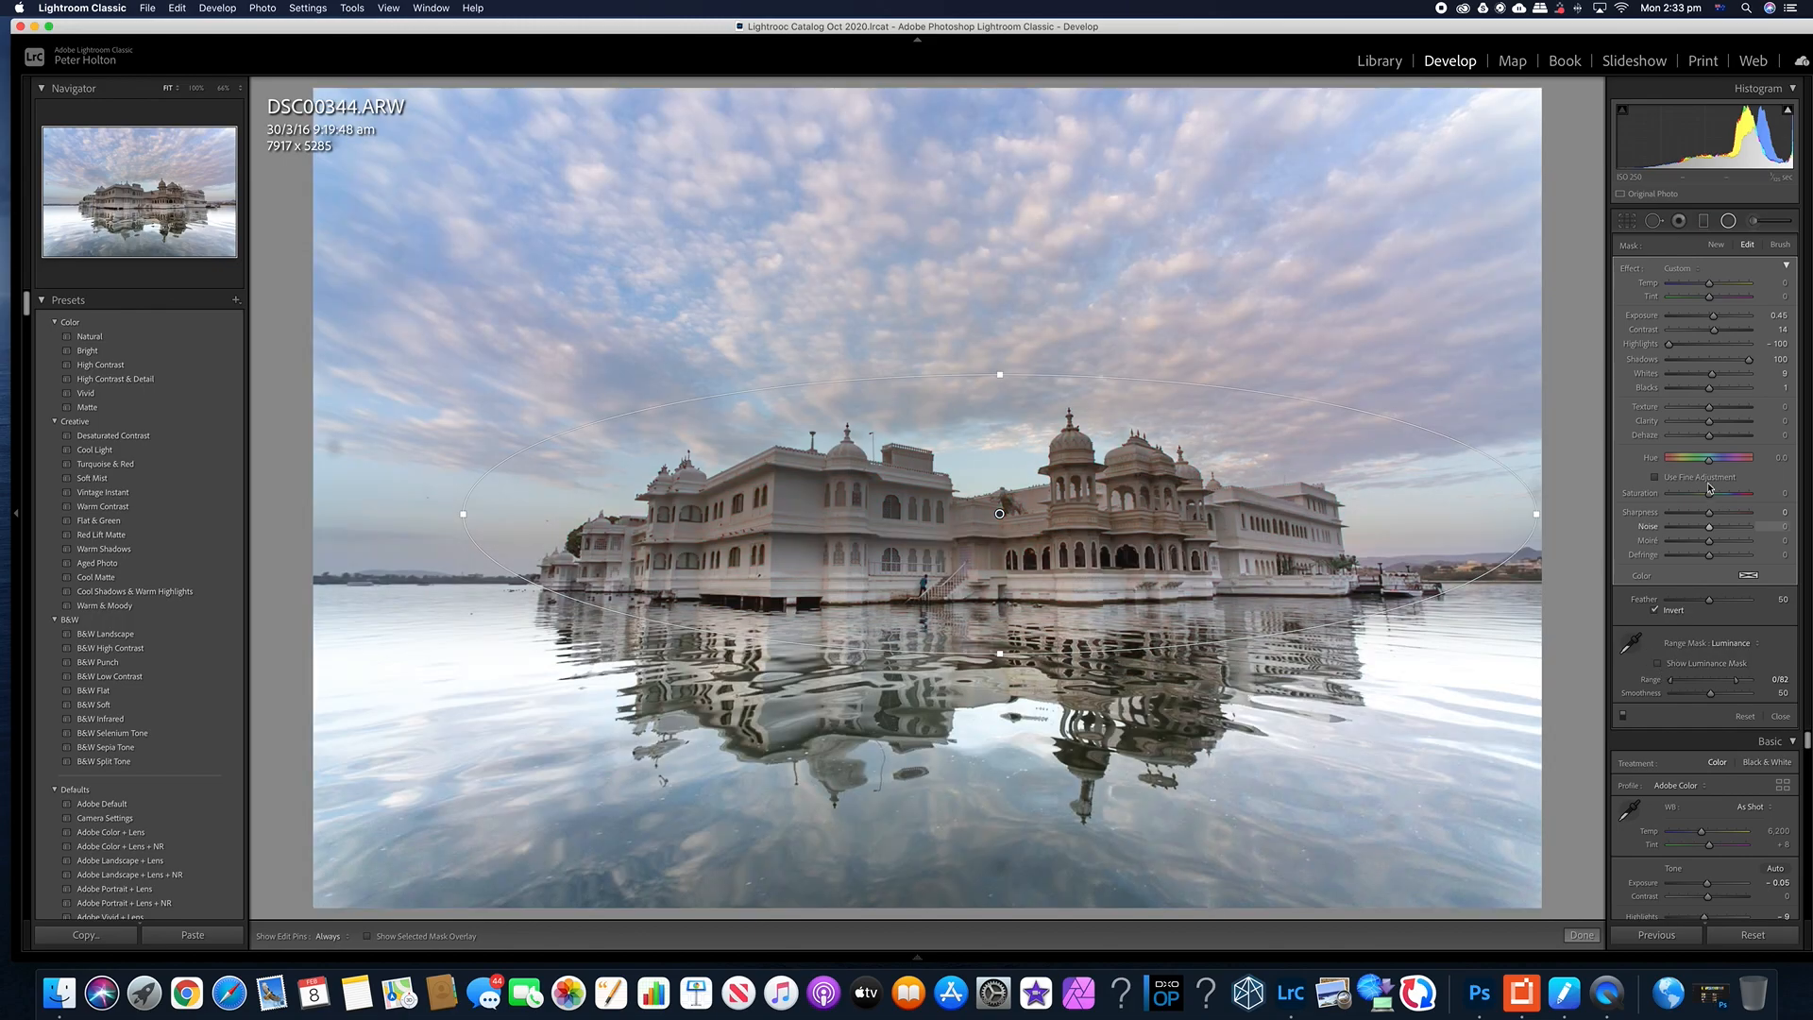
- Bring the radial filter's highlights and shadows back close to neutral and raise its exposure to 1.13
click(1714, 345)
click(1714, 360)
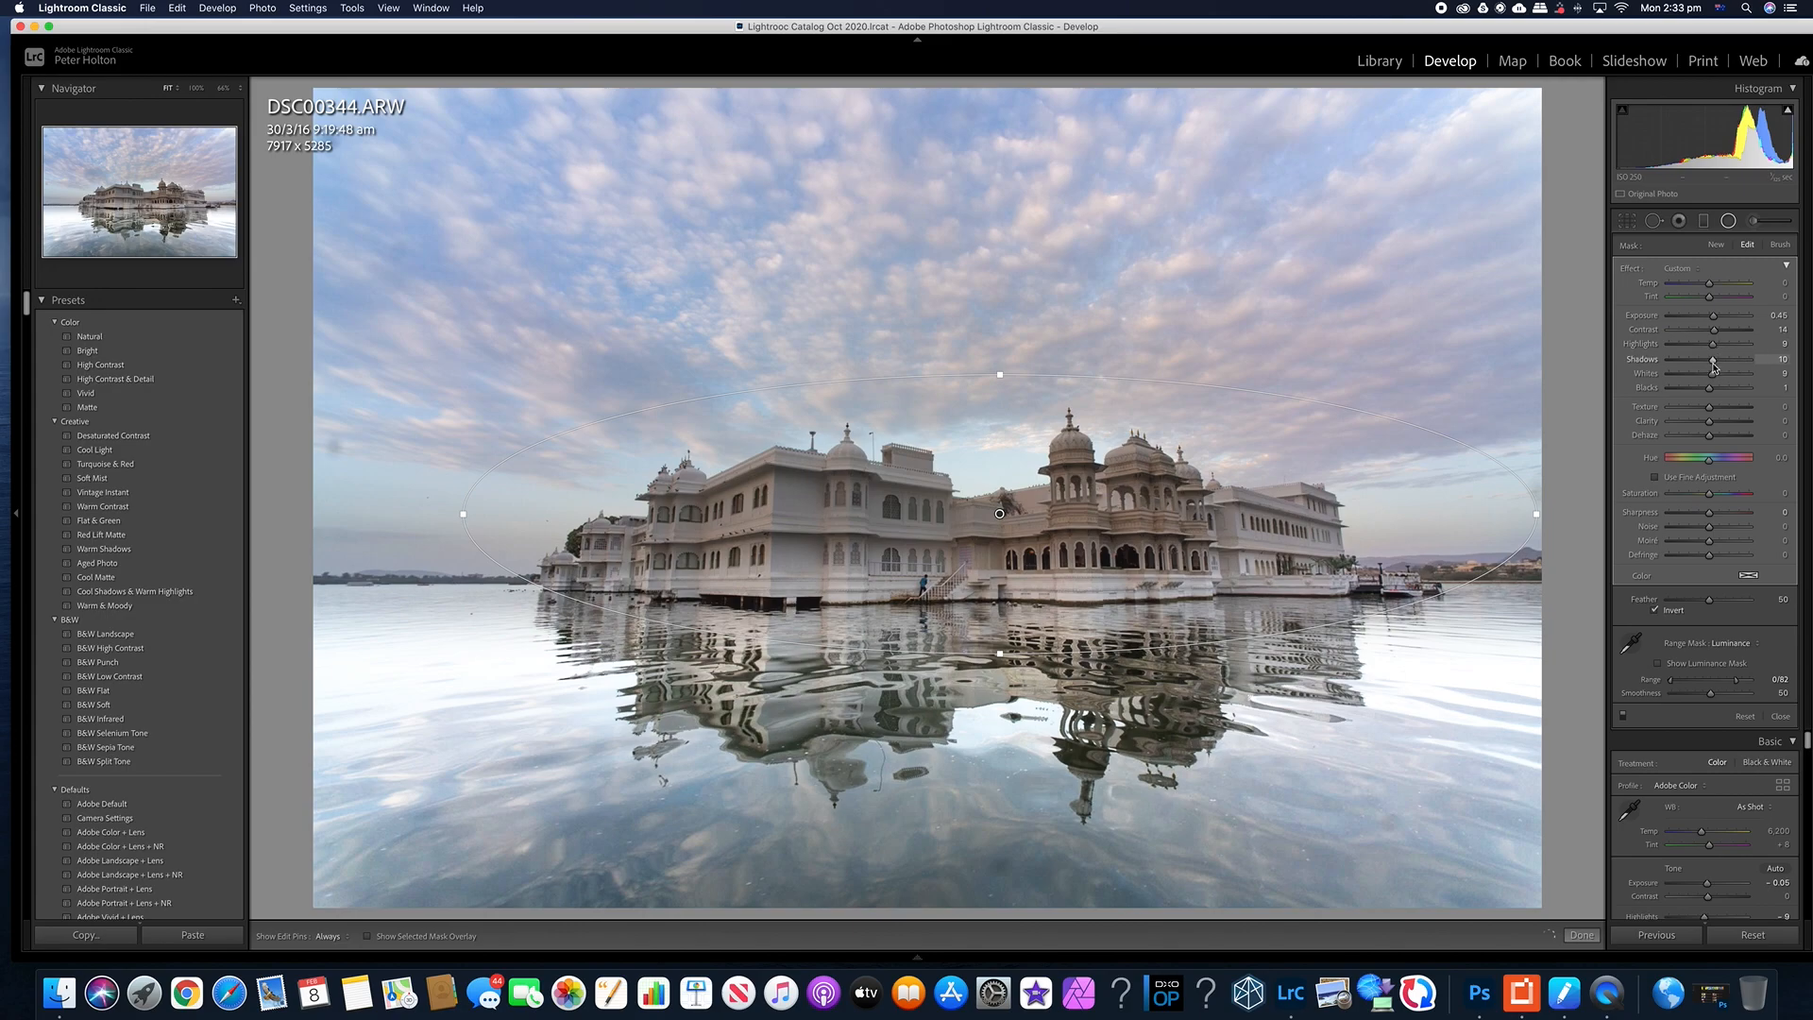
click(1711, 359)
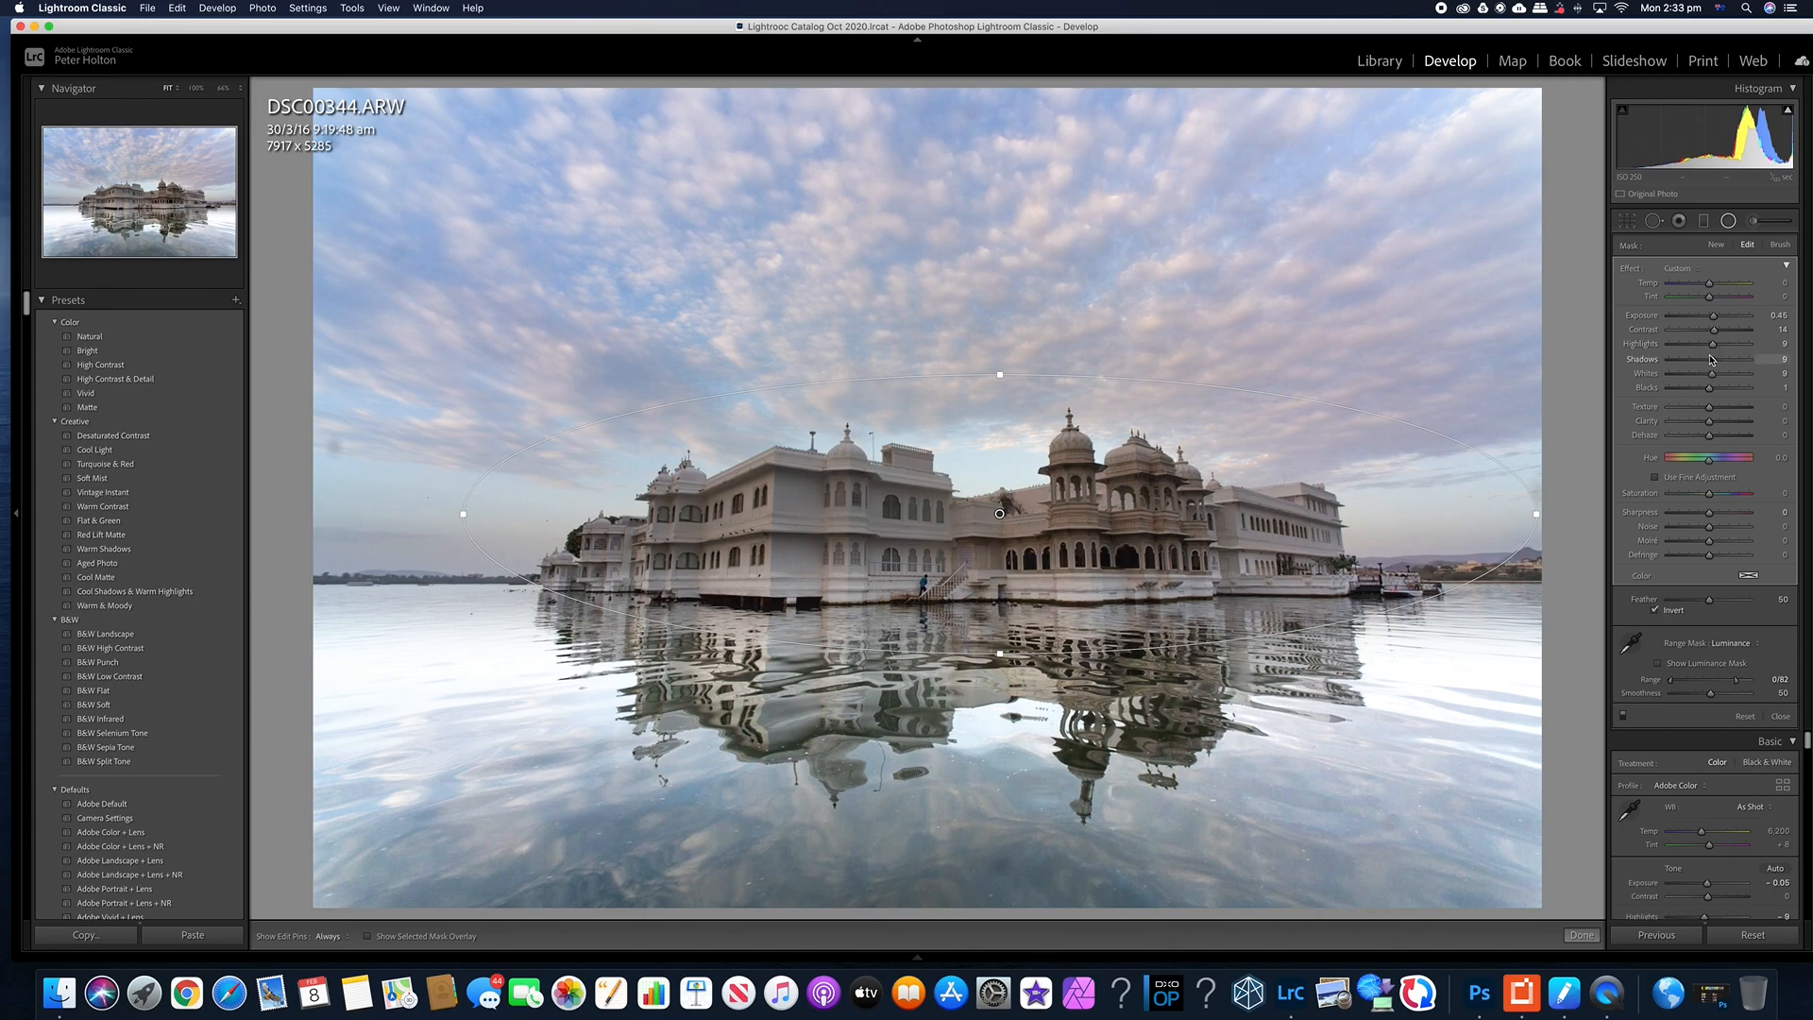
drag(1714, 318, 1723, 328)
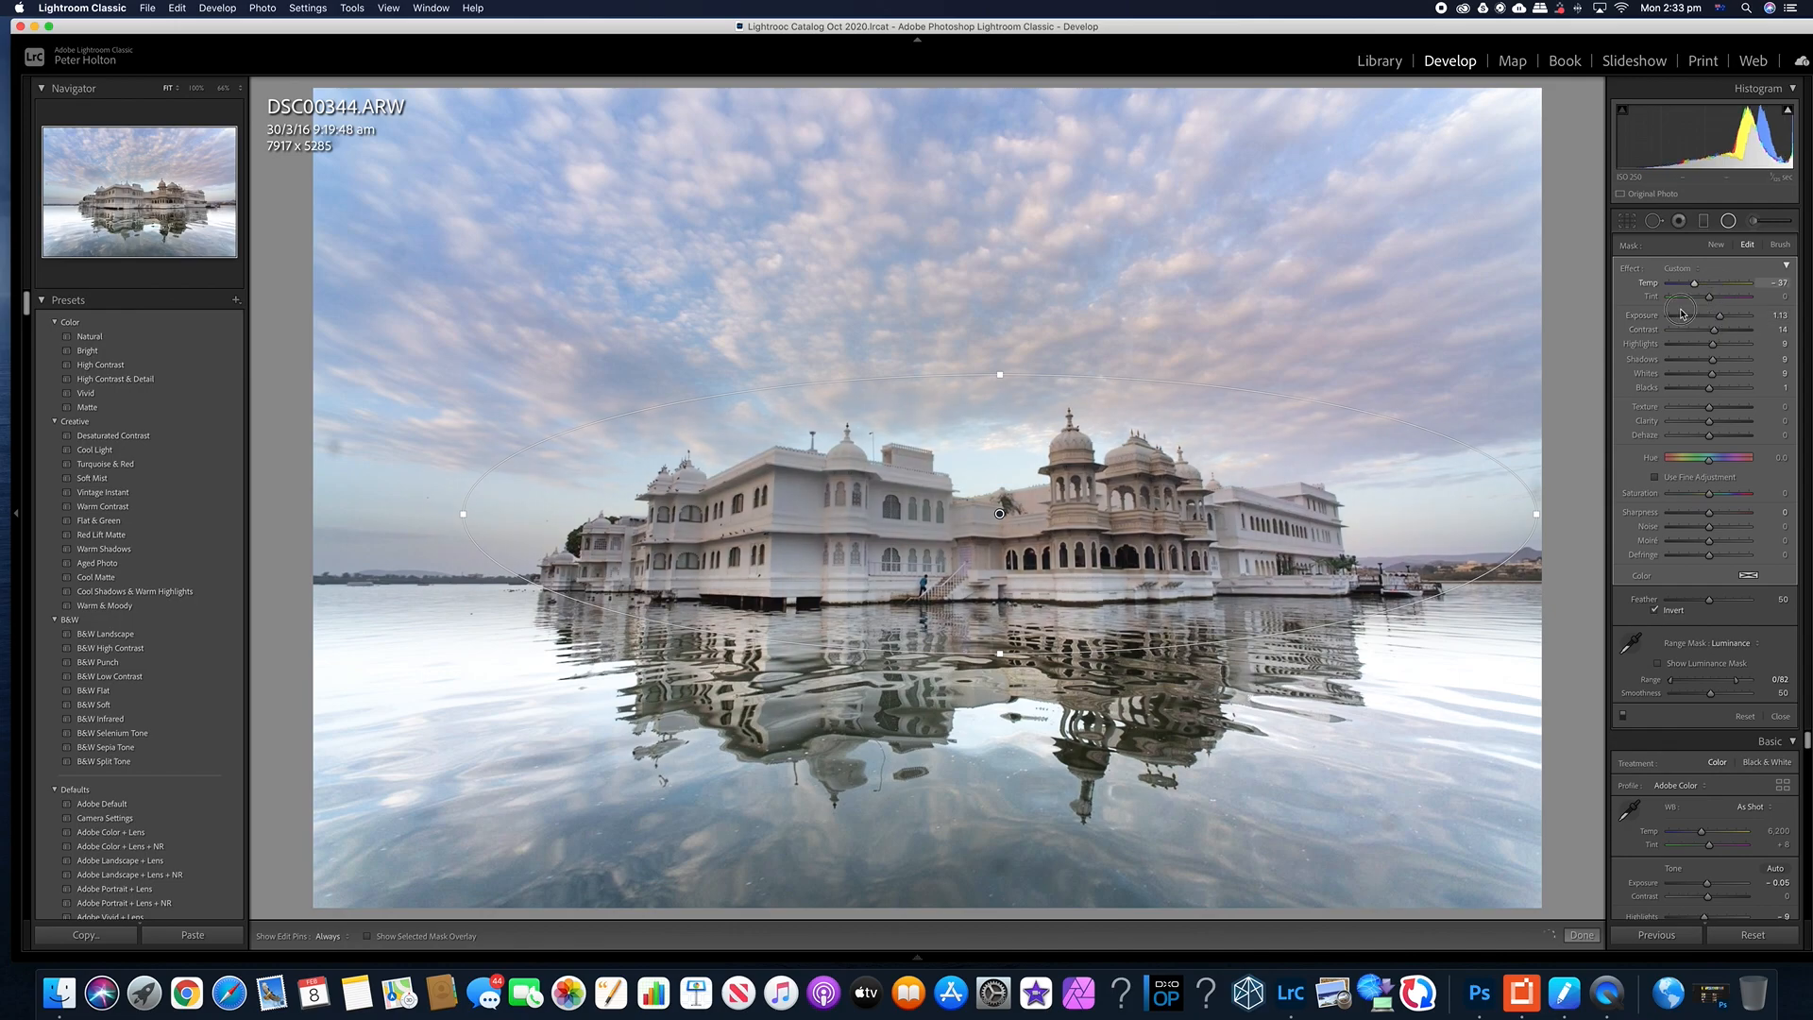
- Warm the palace slightly with a Temp of 4, adjust the tint, and raise the radial filter's Texture to 100
drag(1682, 314, 1712, 312)
mouse_move(1741, 300)
mouse_down()
mouse_move(1676, 322)
mouse_move(1714, 298)
mouse_up()
drag(1709, 407, 1755, 413)
- Compare the palace with and without the radial filter's adjustments, and finish editing the filter
click(1624, 717)
click(1625, 718)
click(1625, 718)
click(1623, 718)
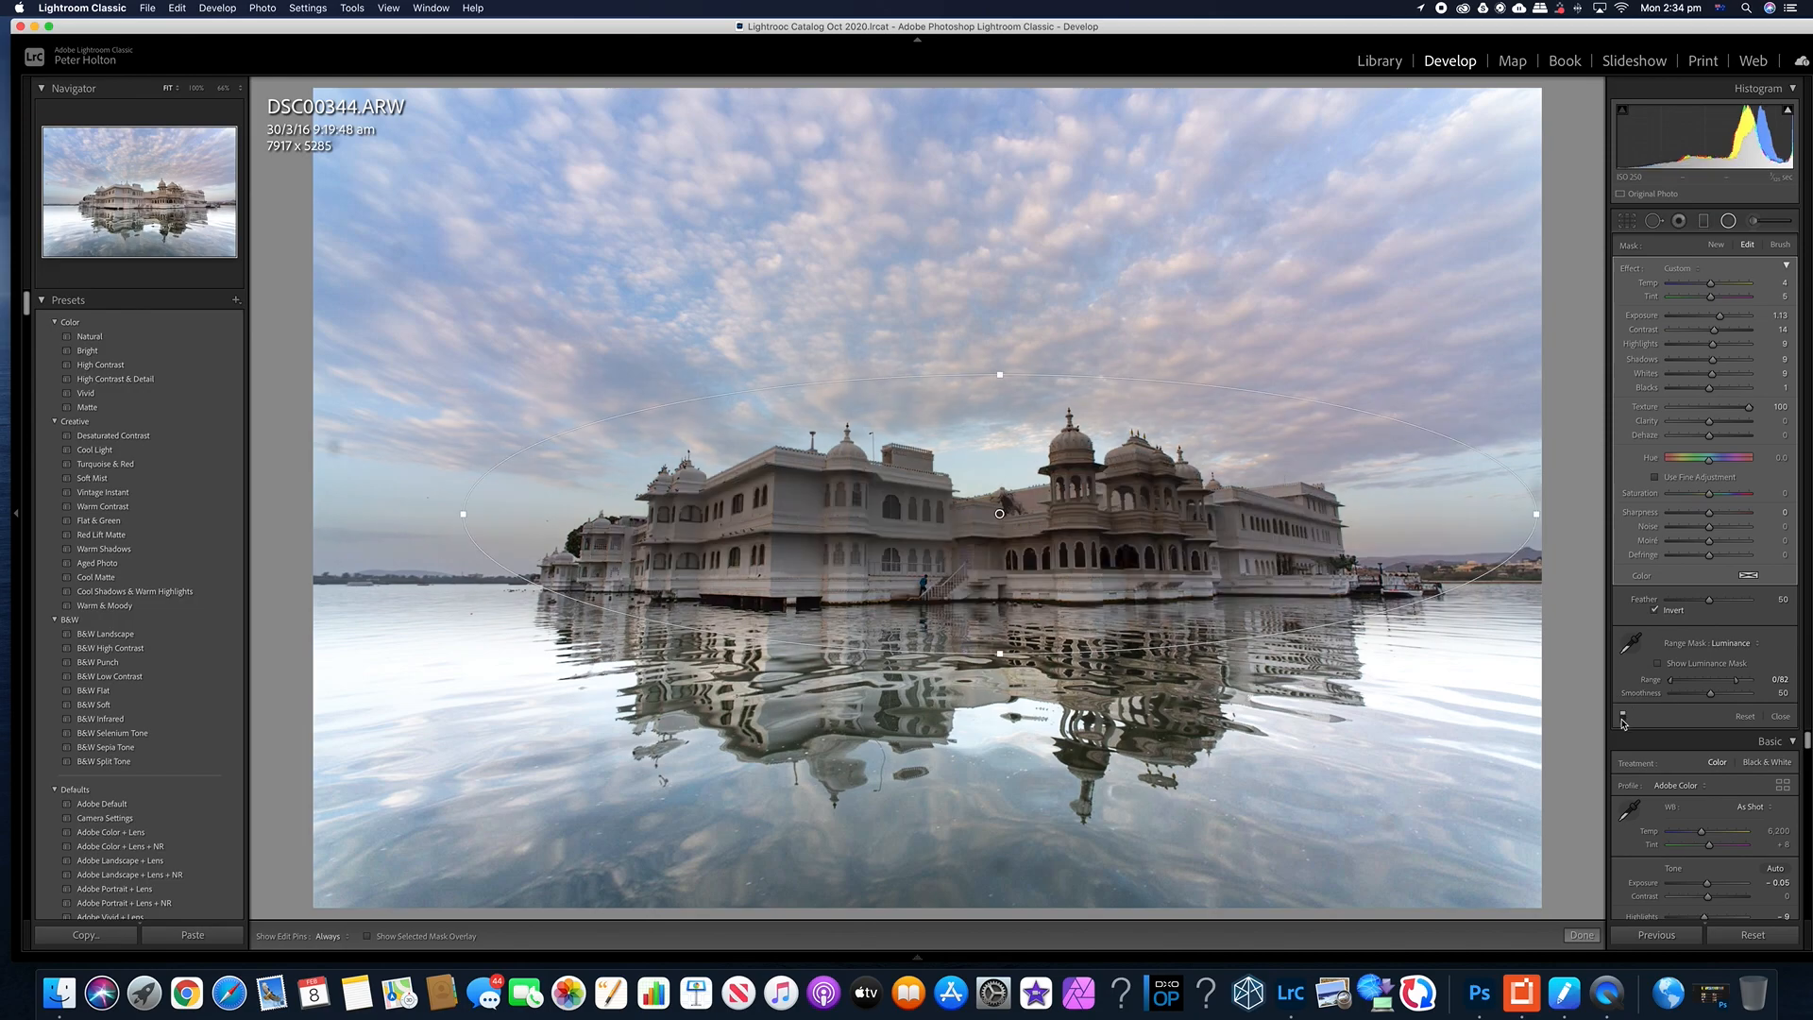
click(1624, 718)
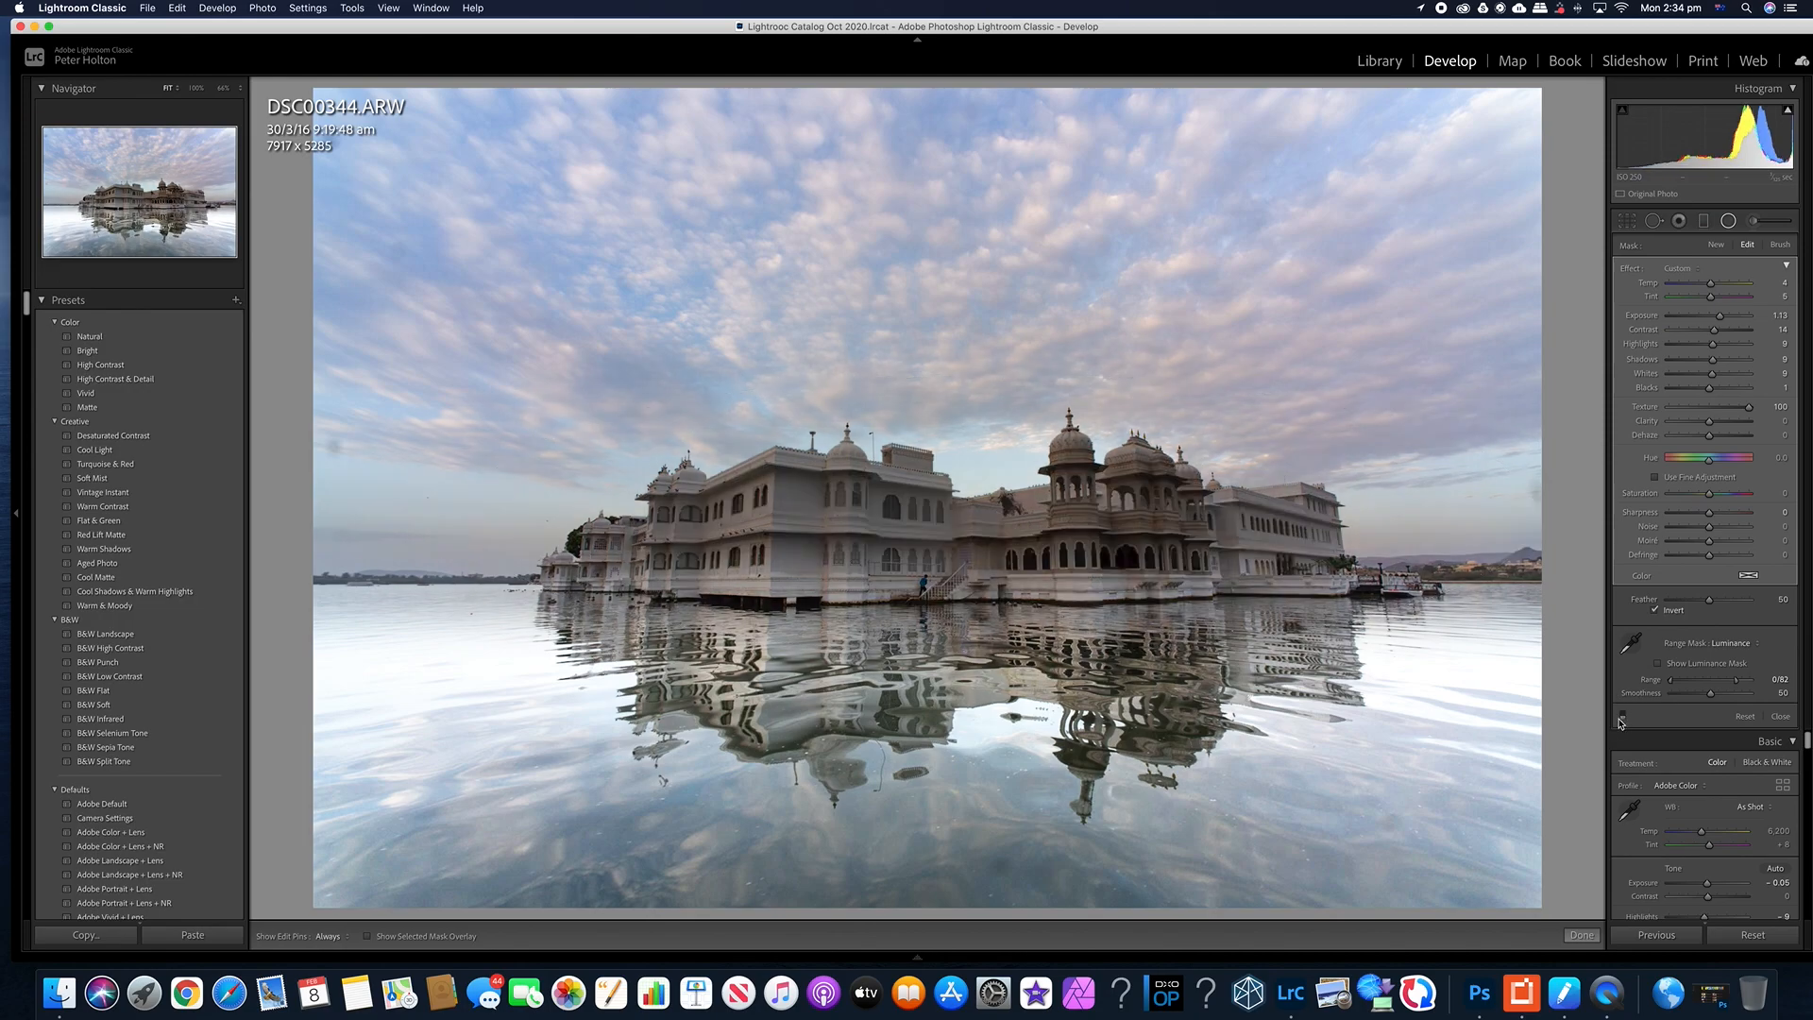
click(1624, 715)
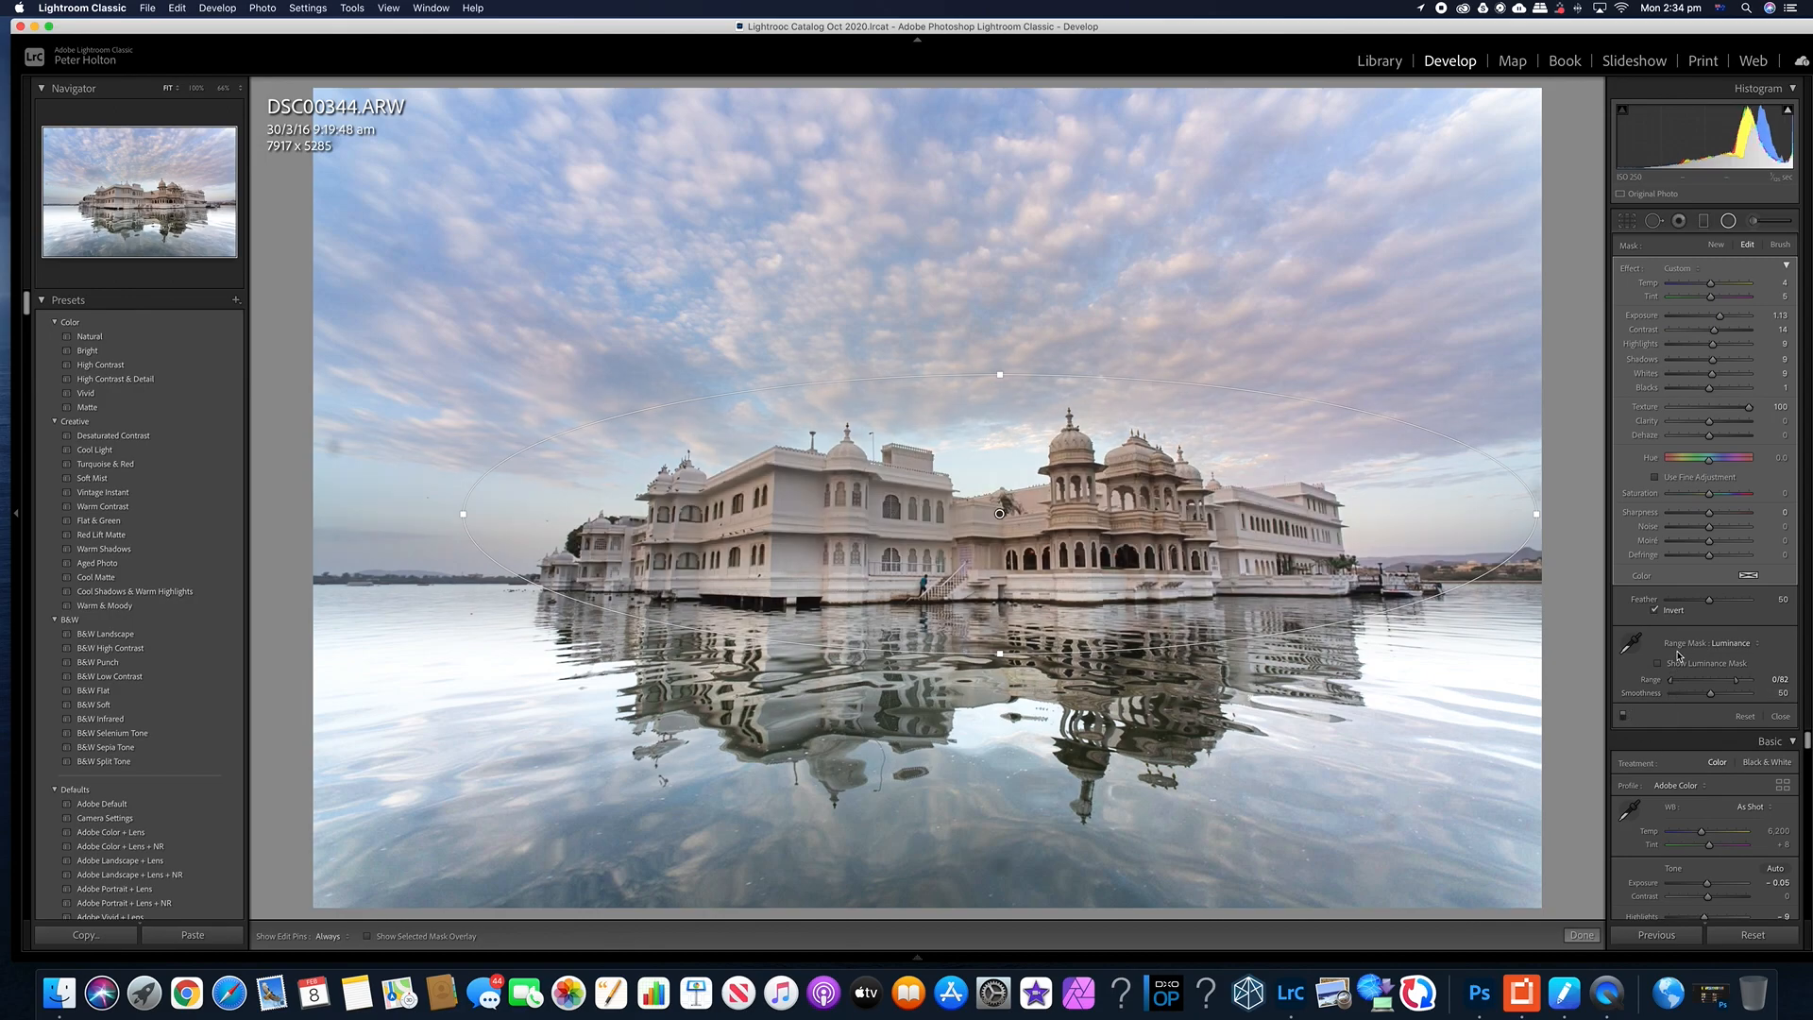
key(Return)
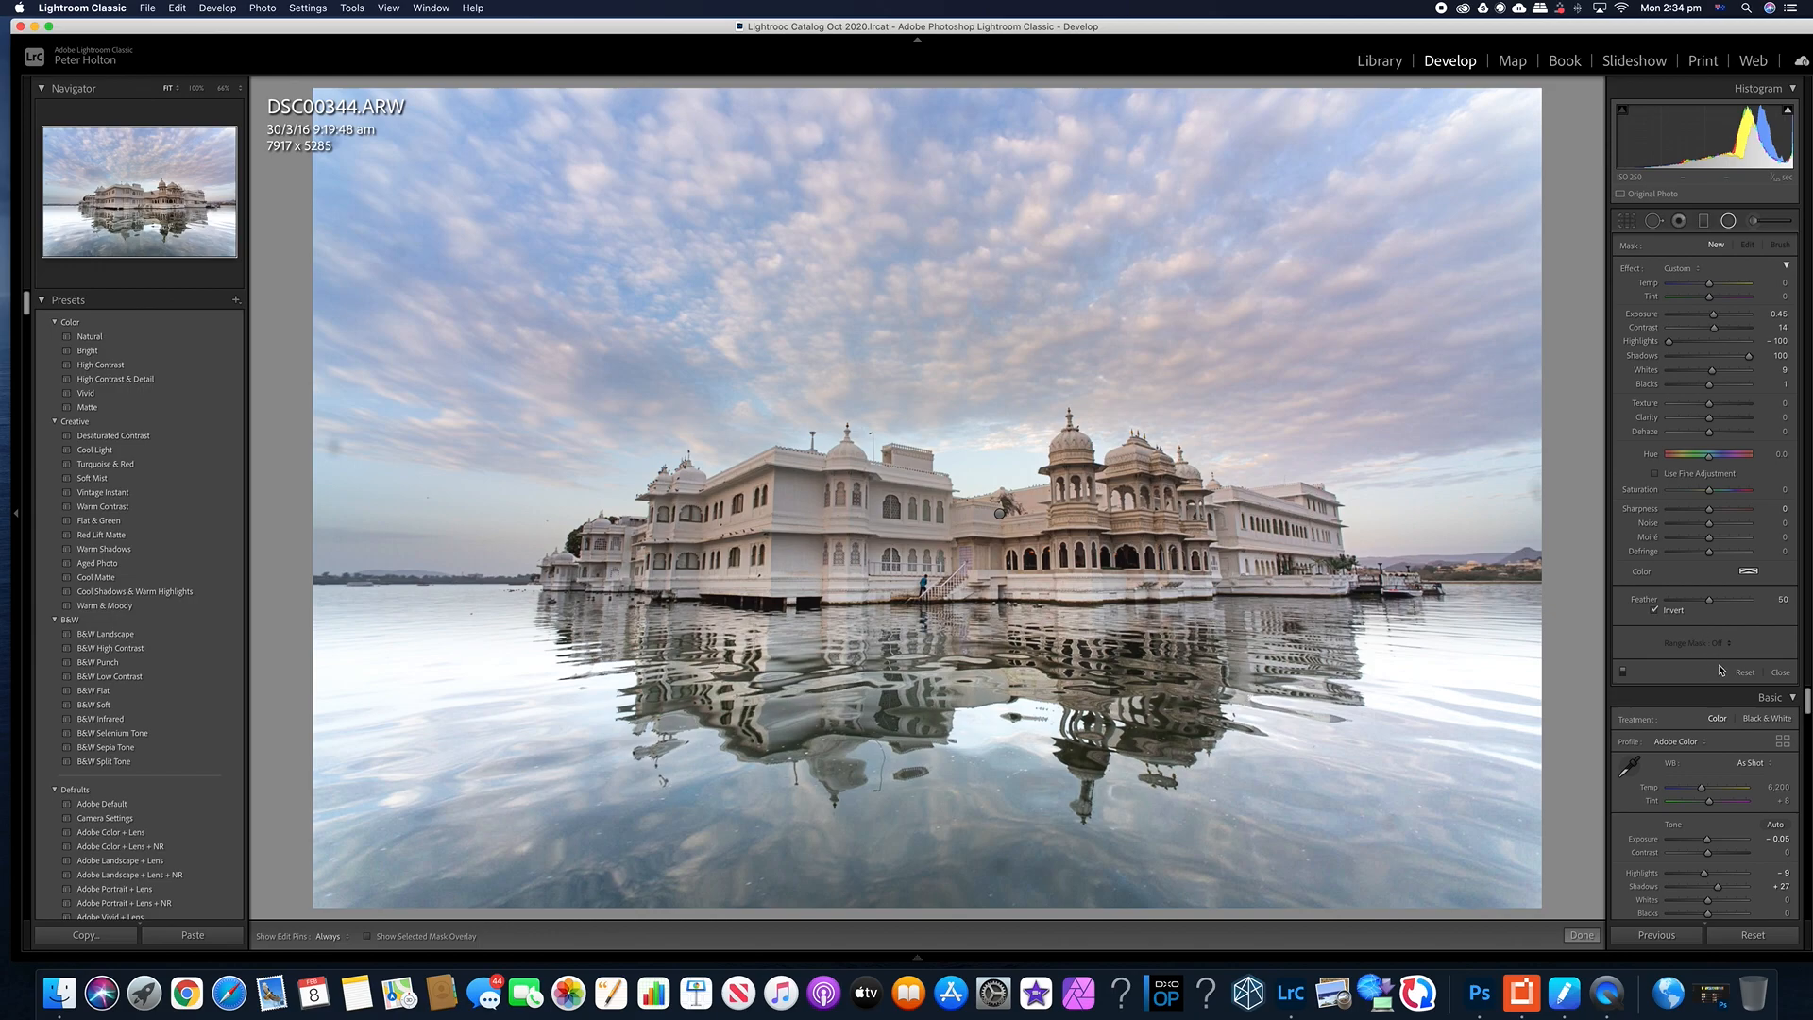
key(Return)
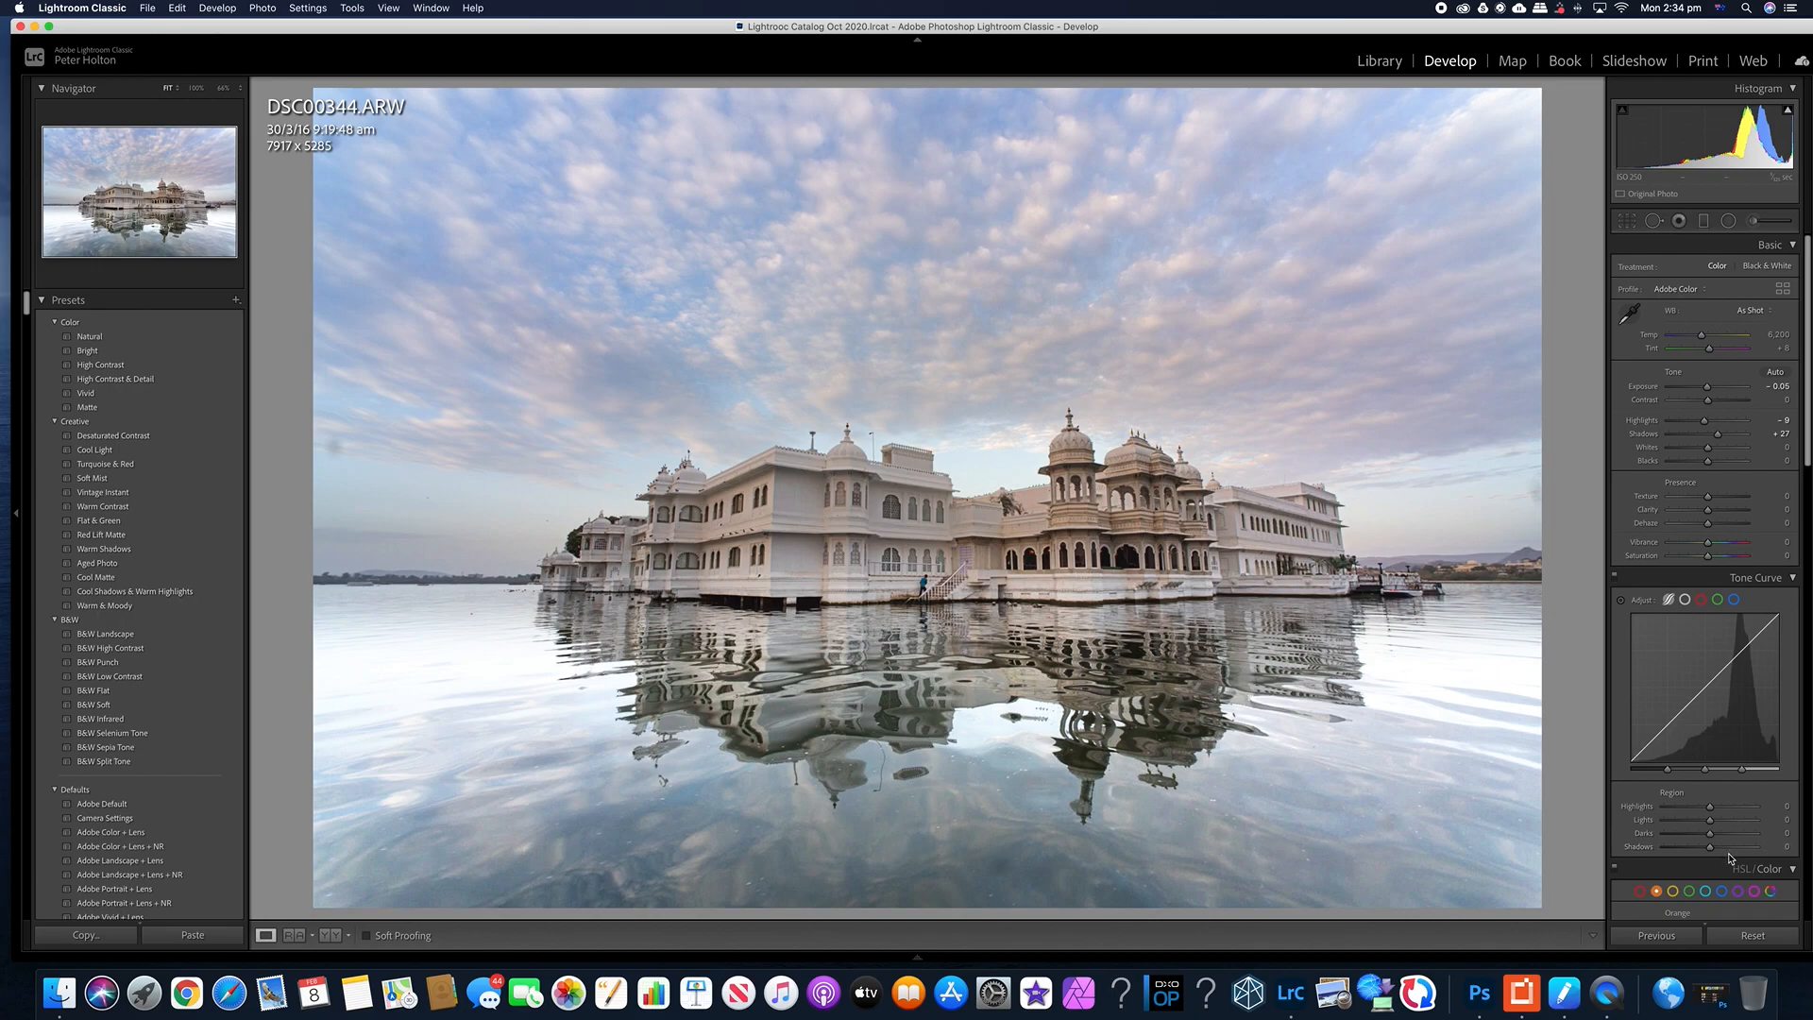
click(1730, 221)
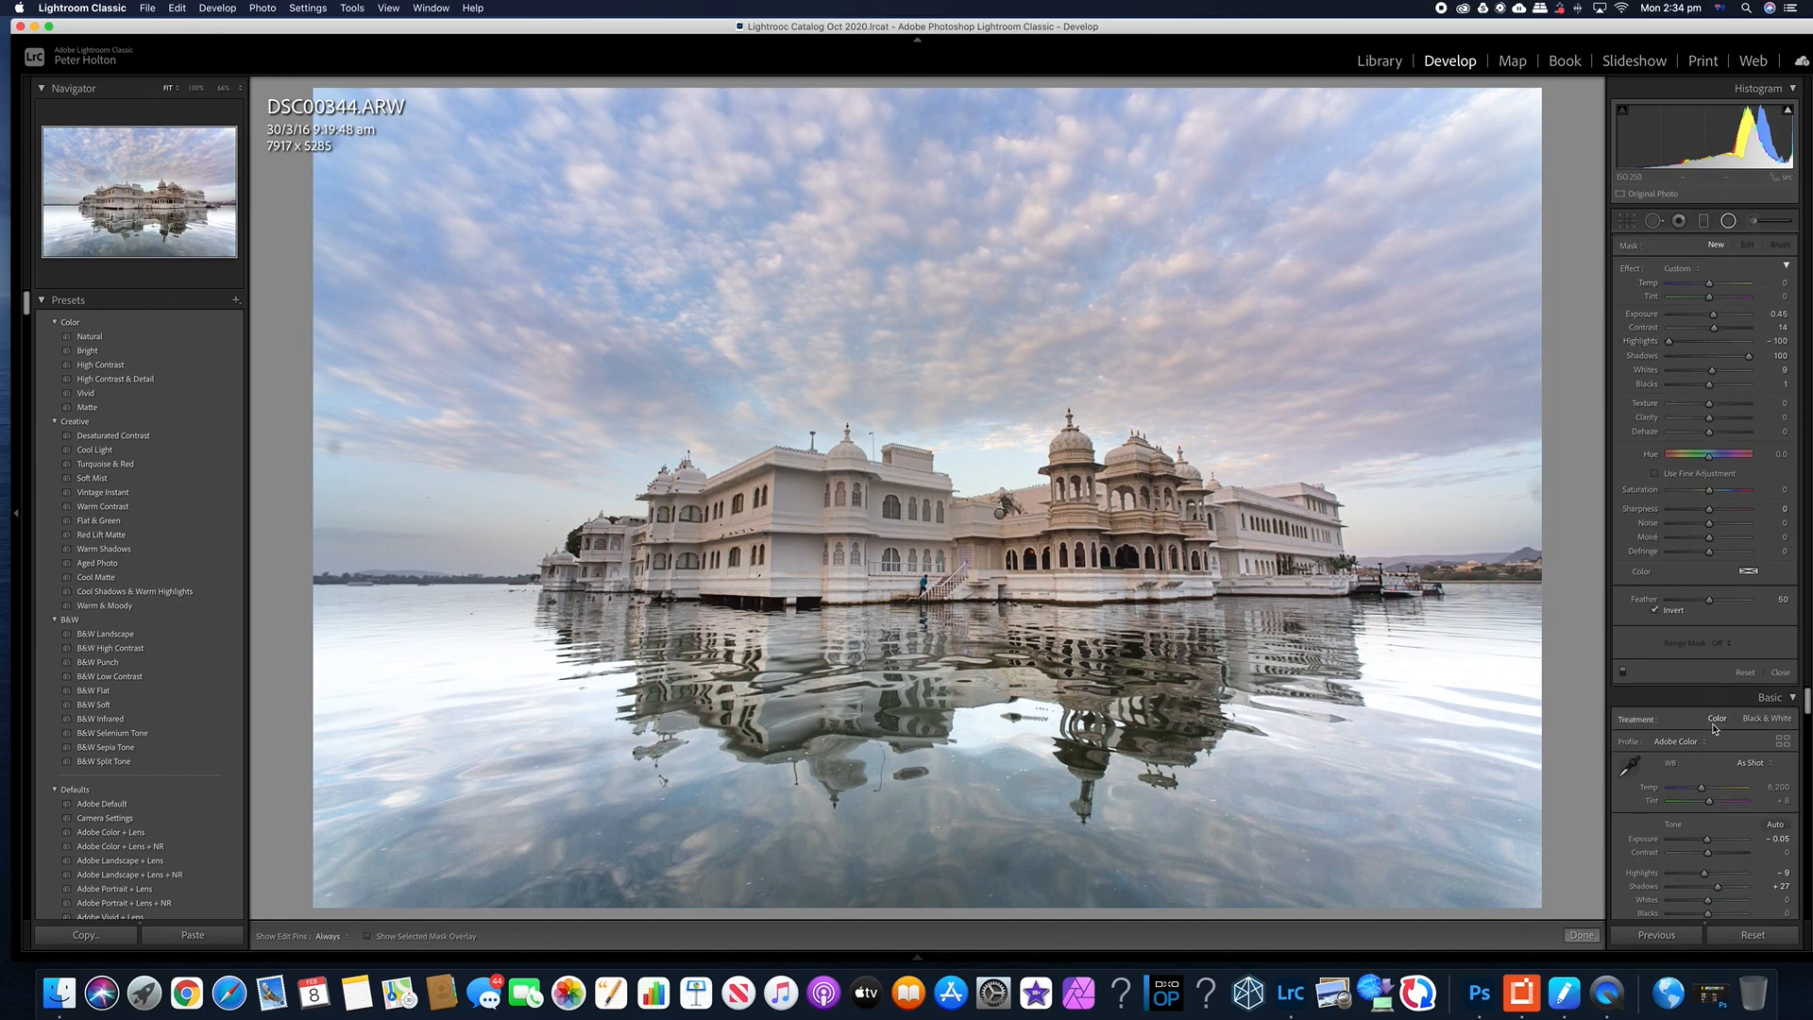
mouse_move(1805, 699)
mouse_down()
mouse_move(1805, 730)
mouse_move(1809, 666)
mouse_up()
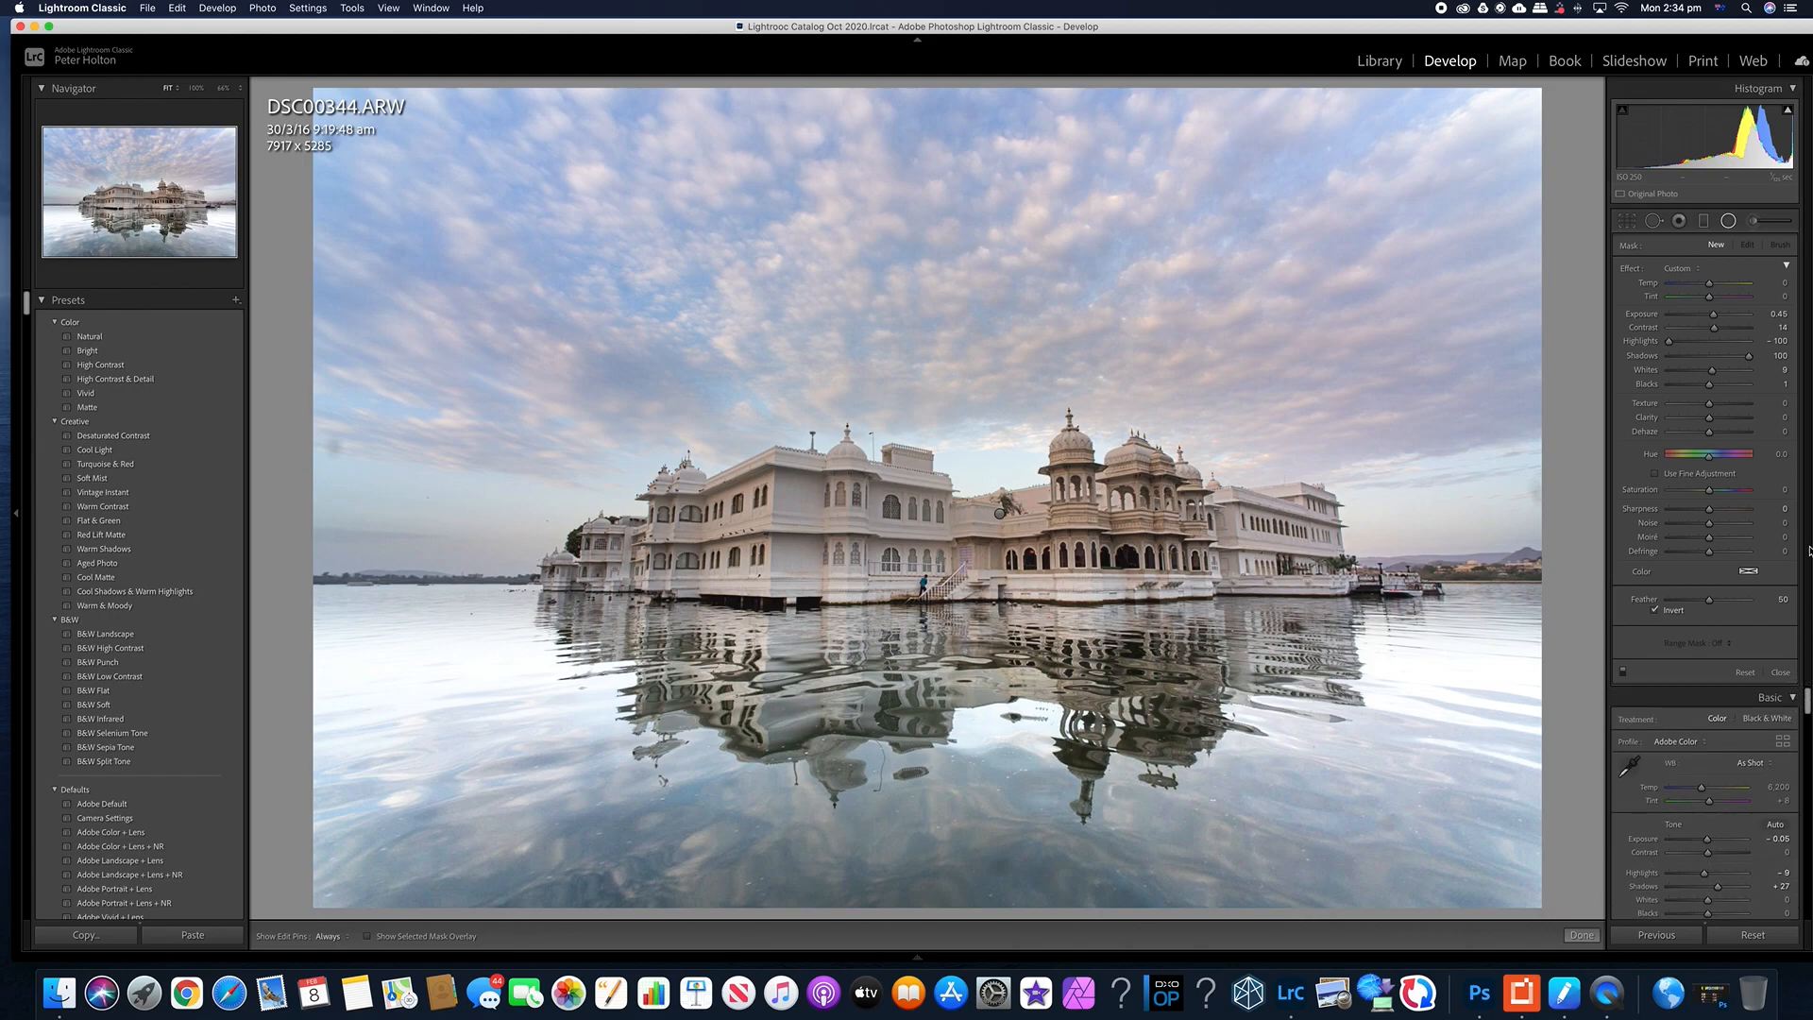
click(1453, 408)
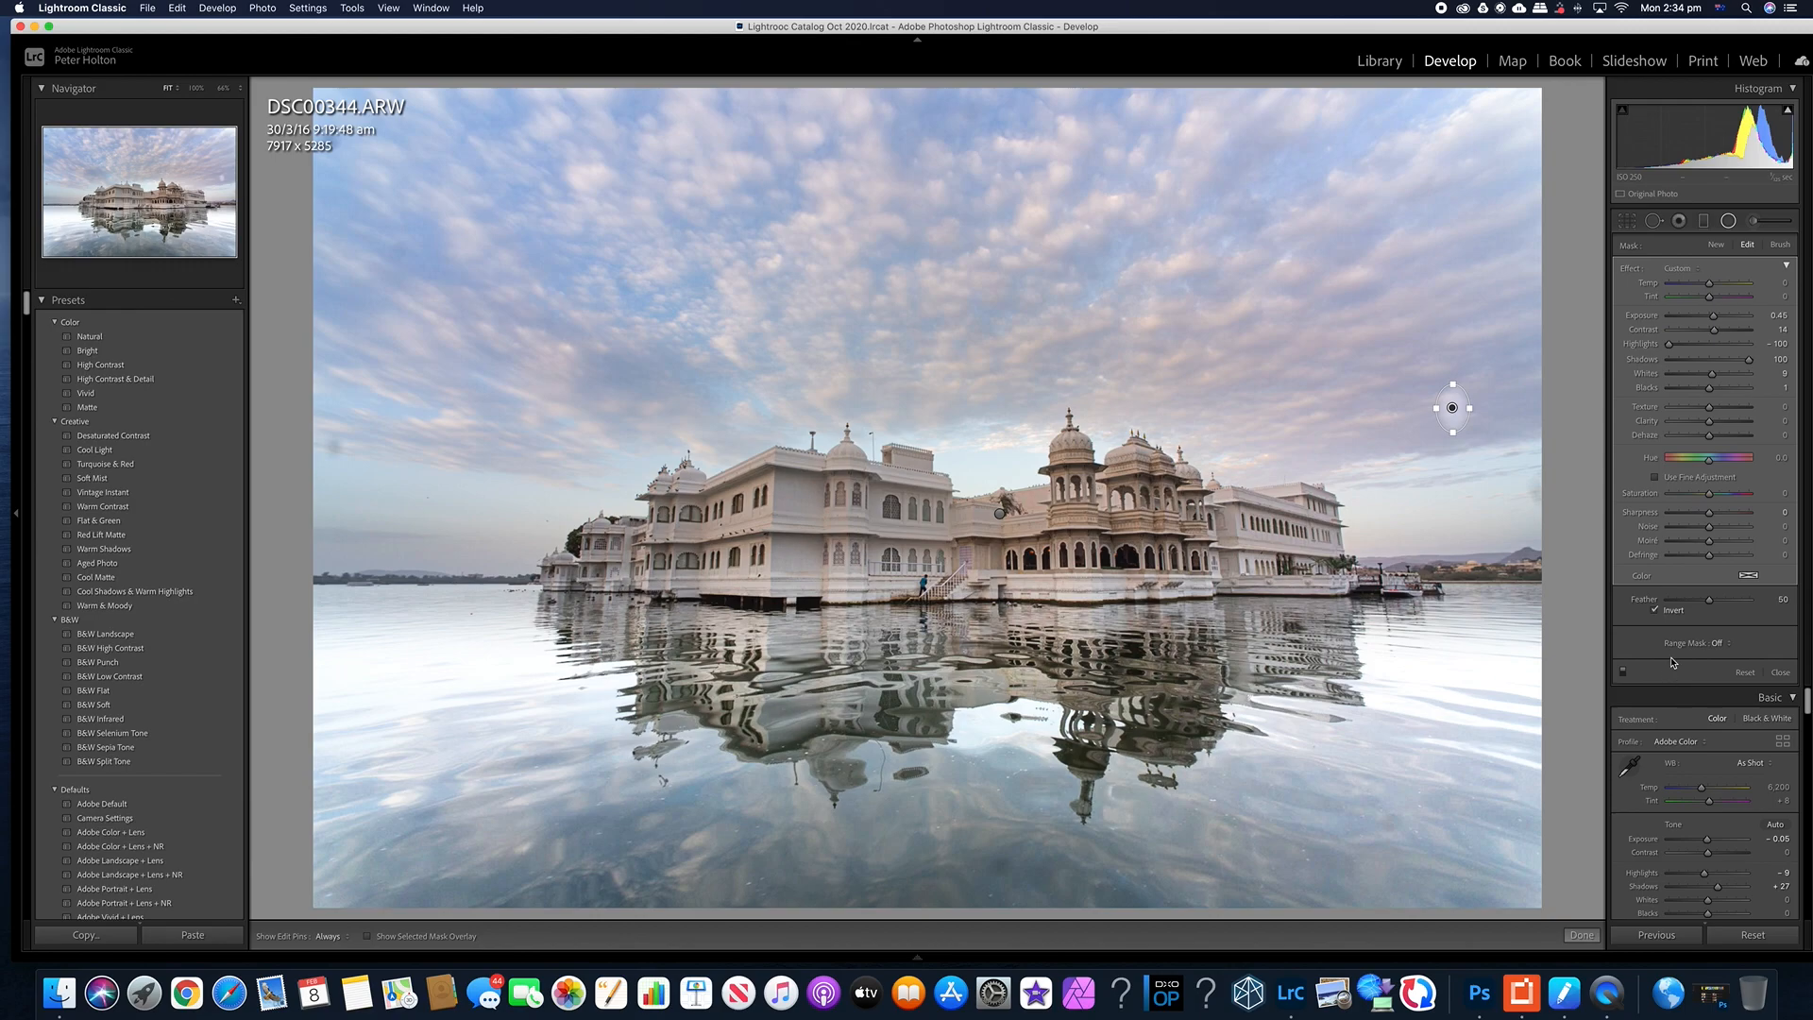
key(Delete)
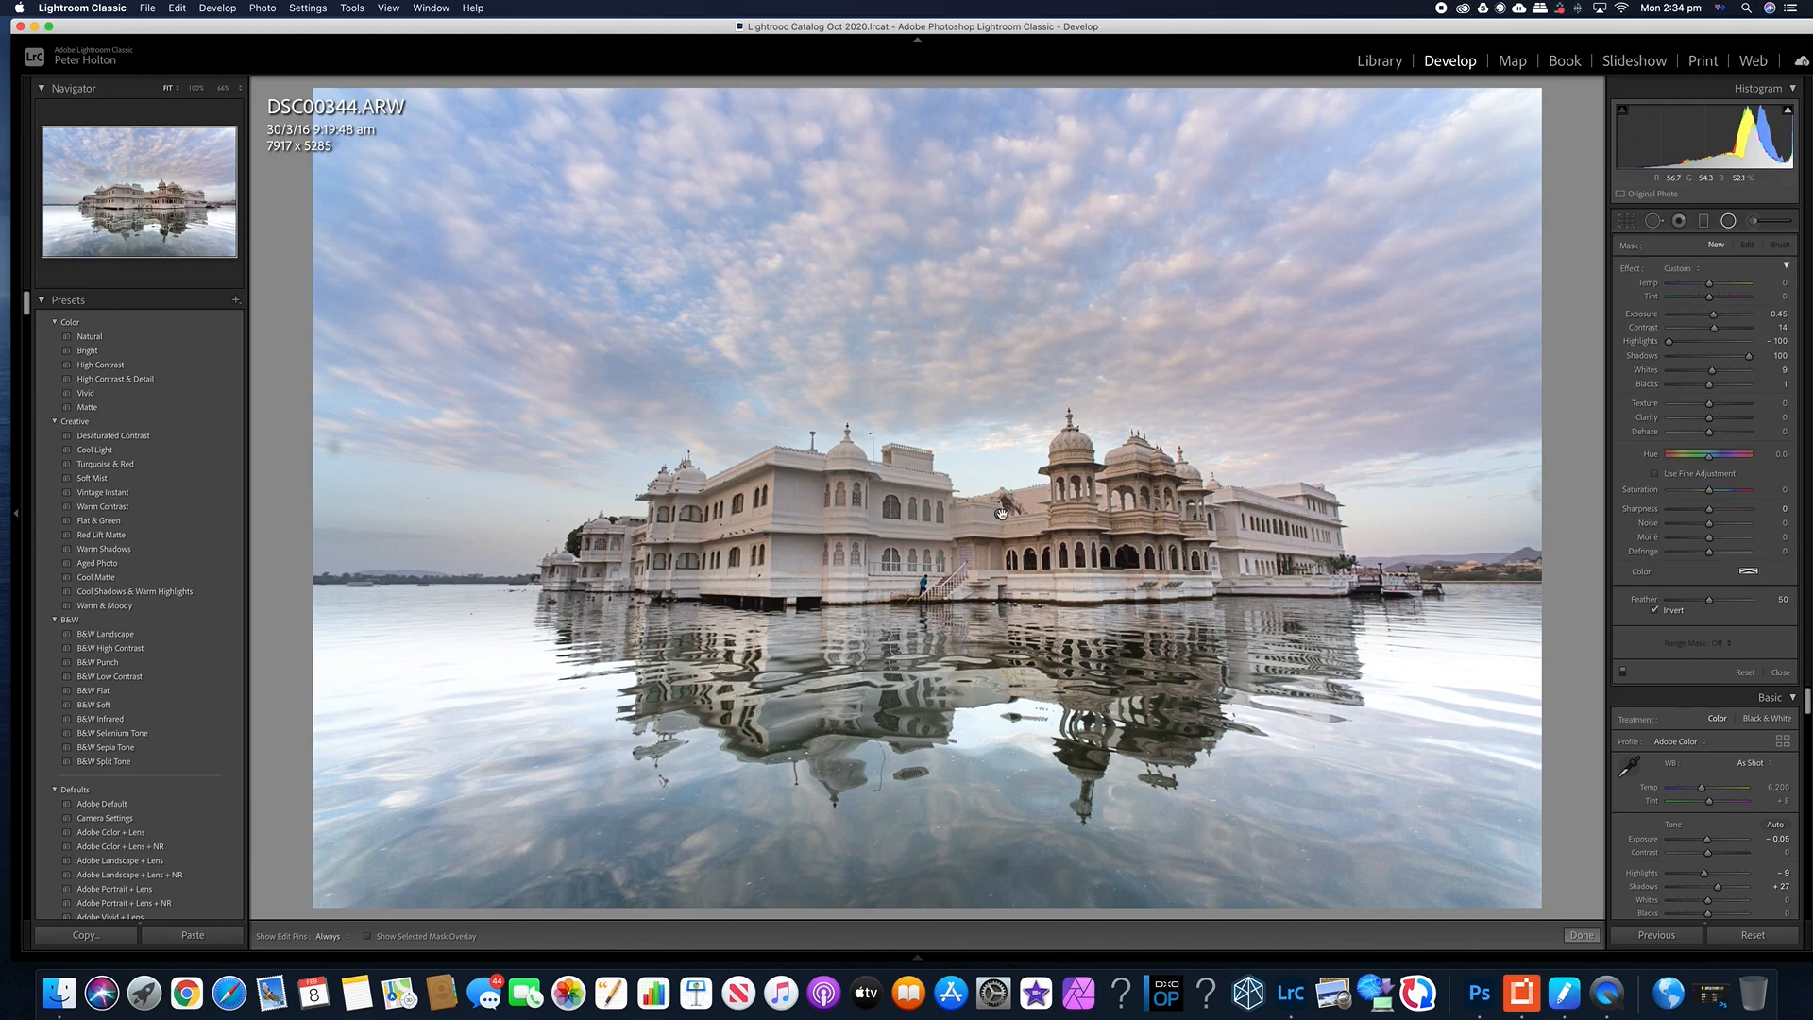
mouse_move(1000, 511)
key(shift+m)
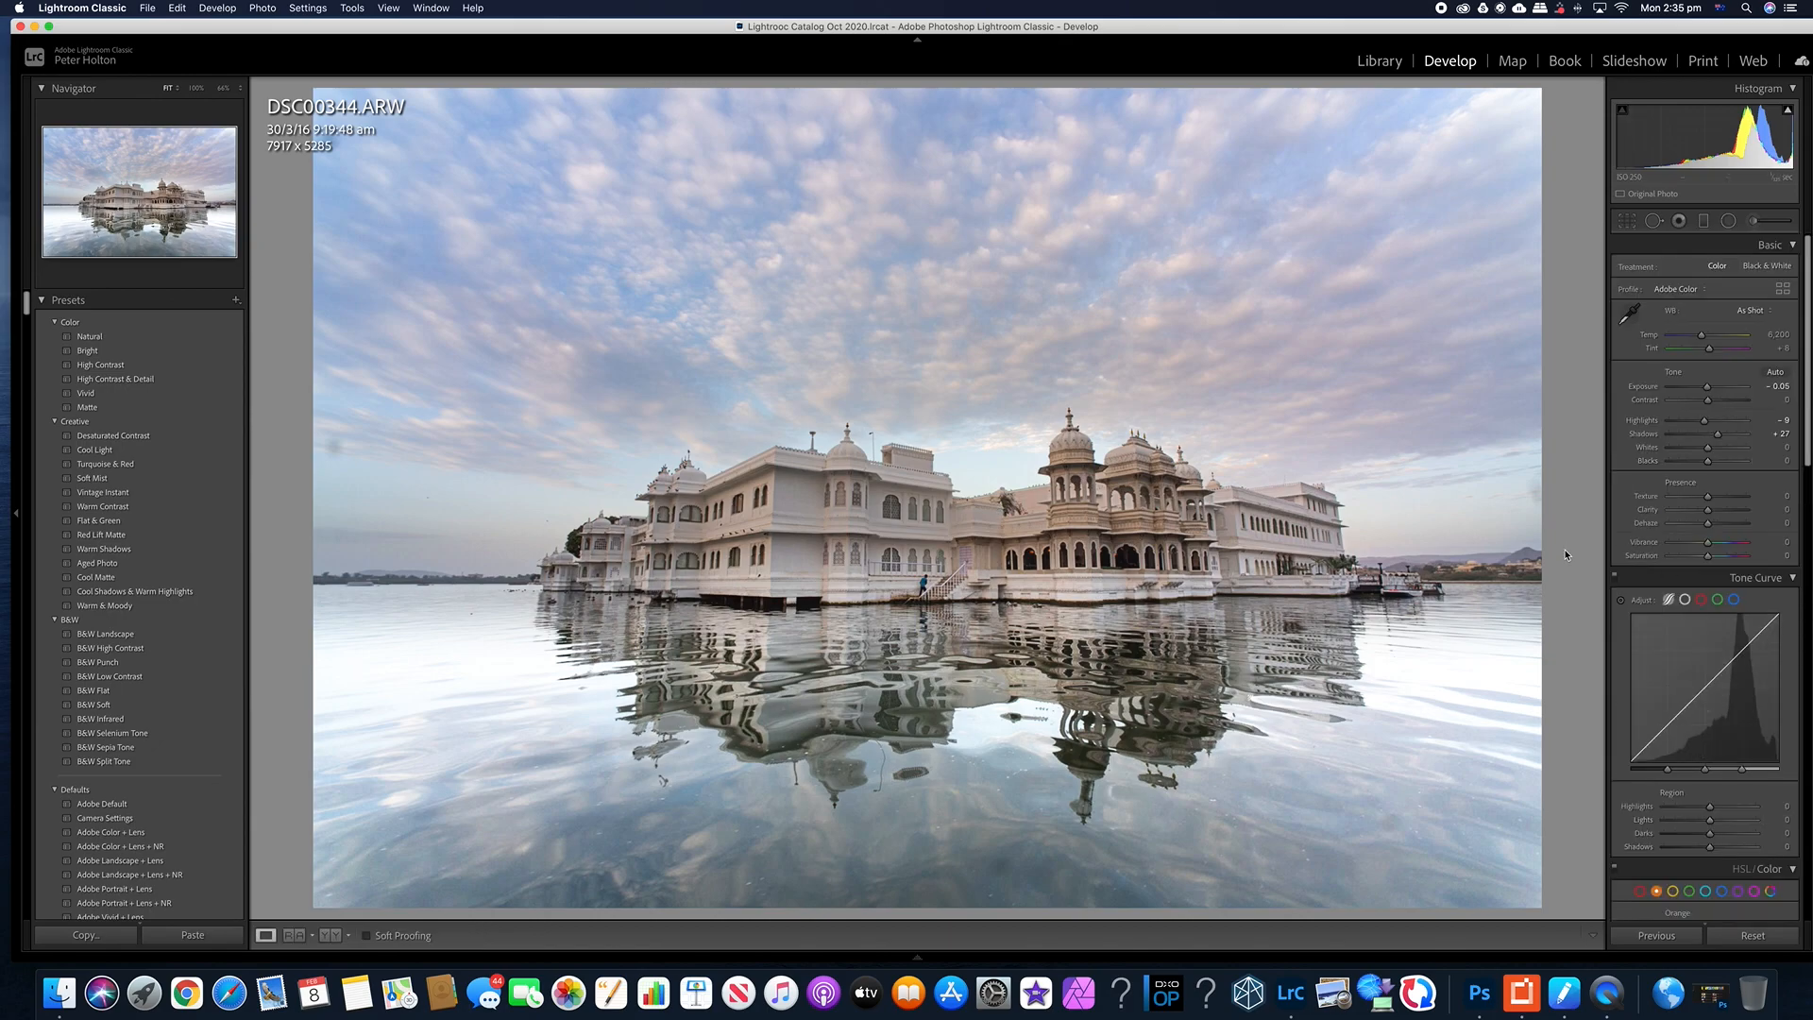
- Switch to QuickTime Player, dismiss its file-opening dialog, and open the controls for a new screen recording
mouse_move(2, 2)
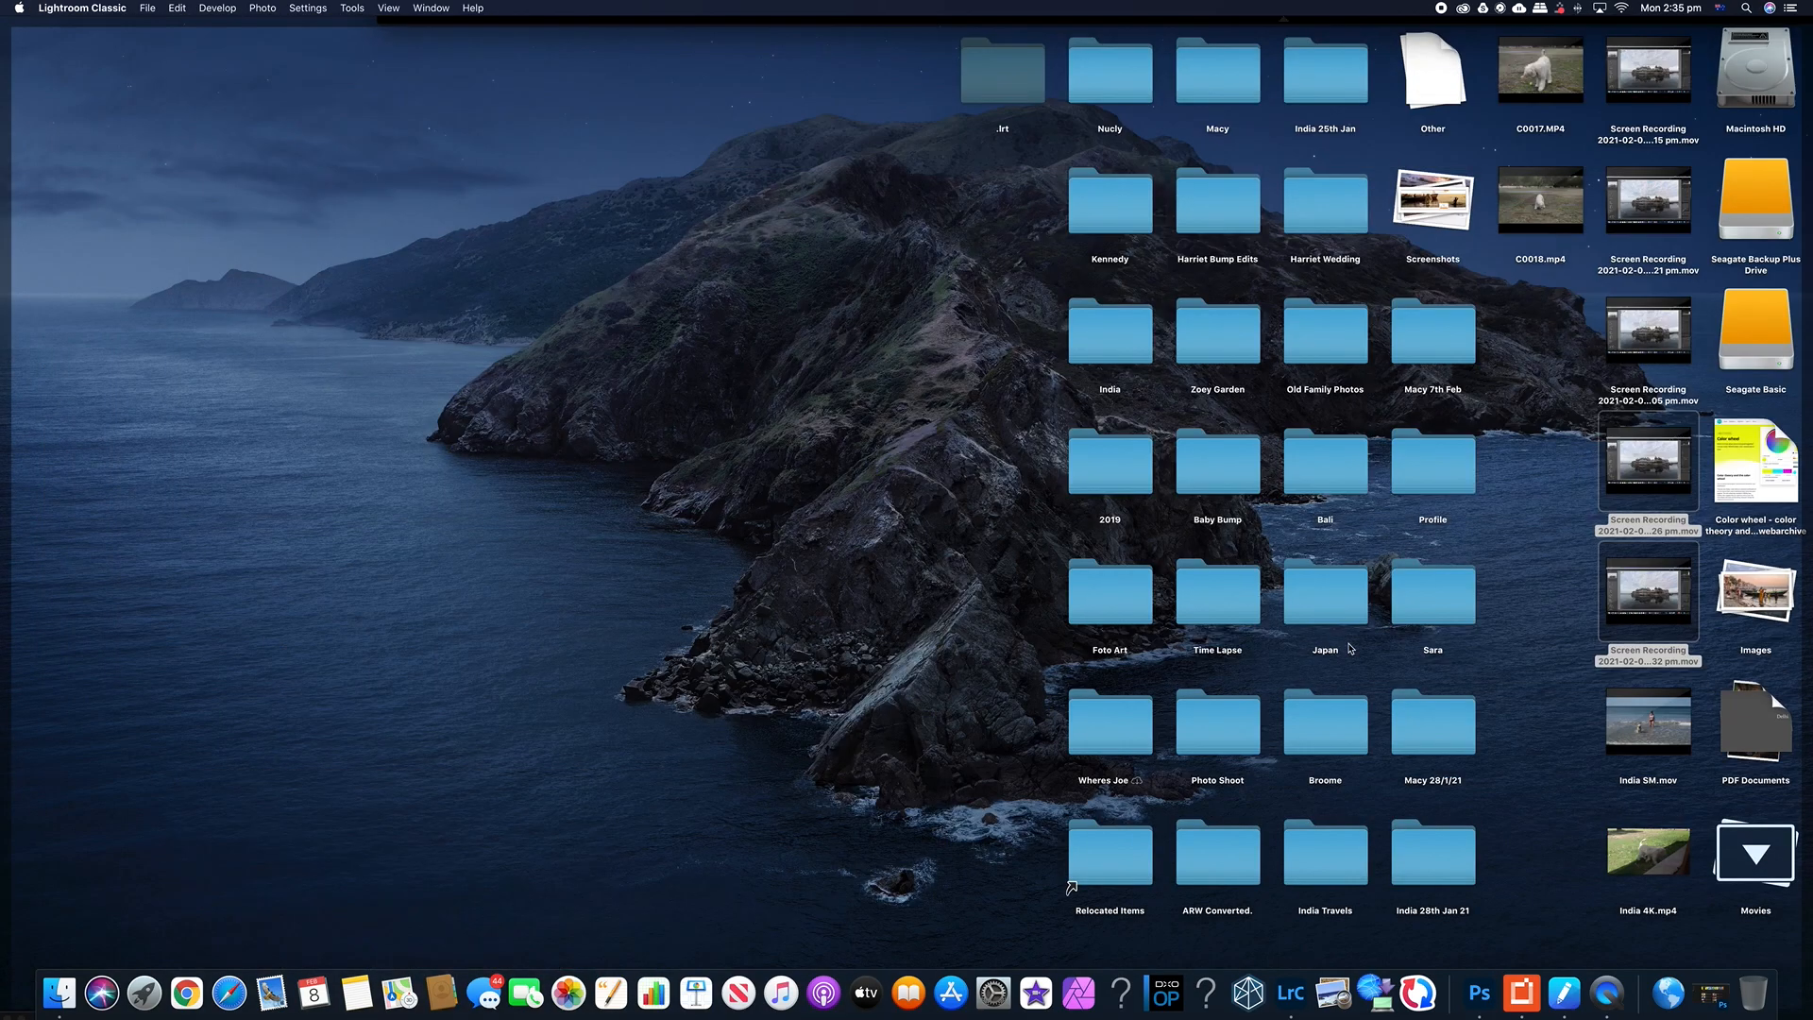
click(1607, 992)
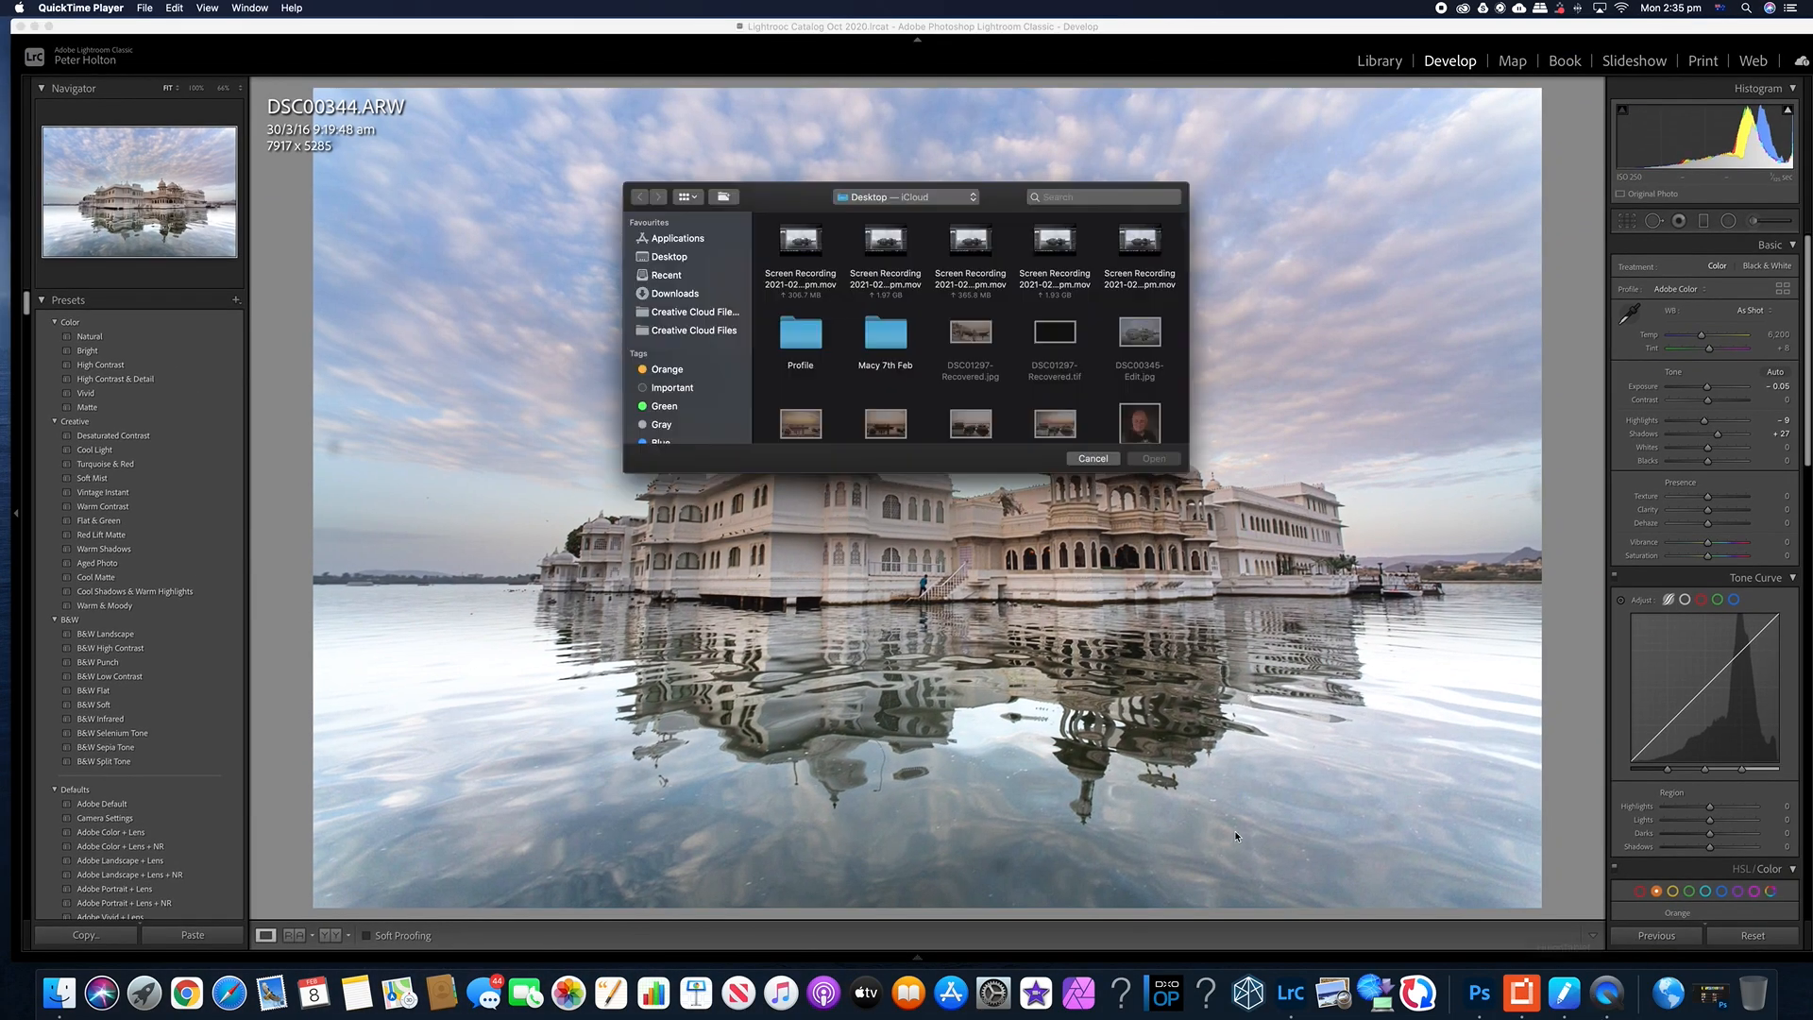
click(1093, 458)
click(174, 7)
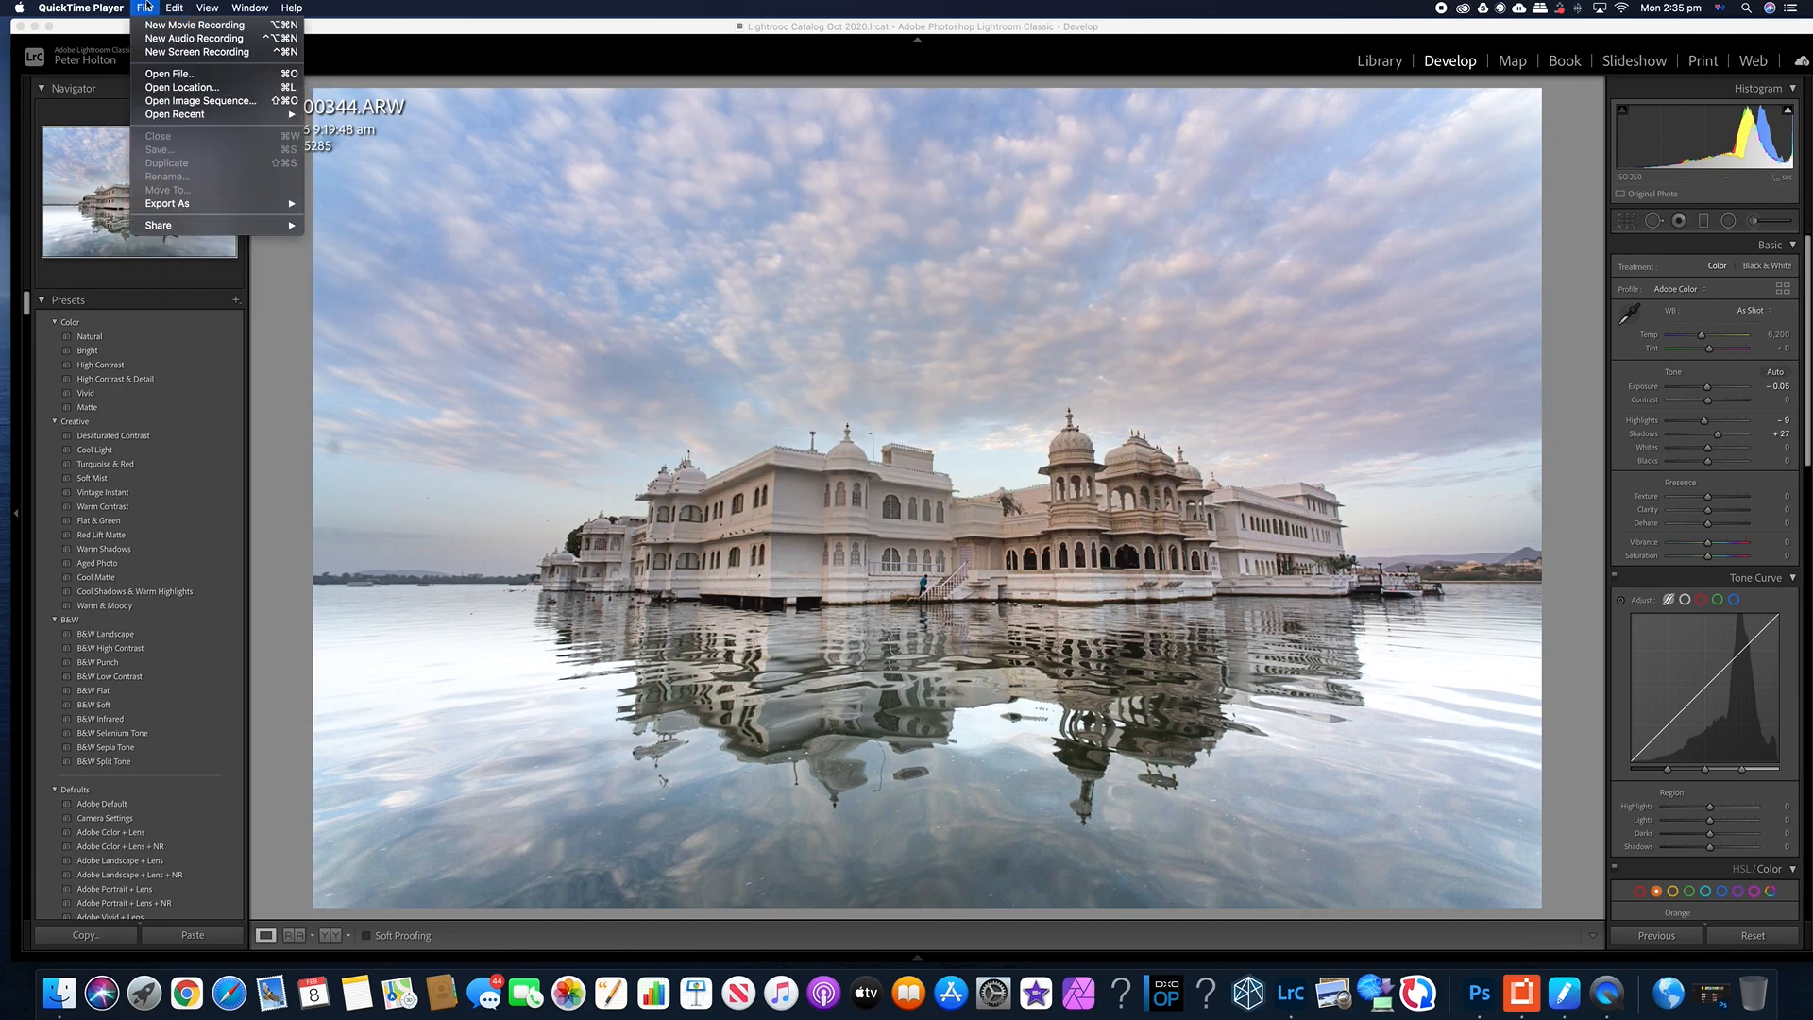
click(160, 52)
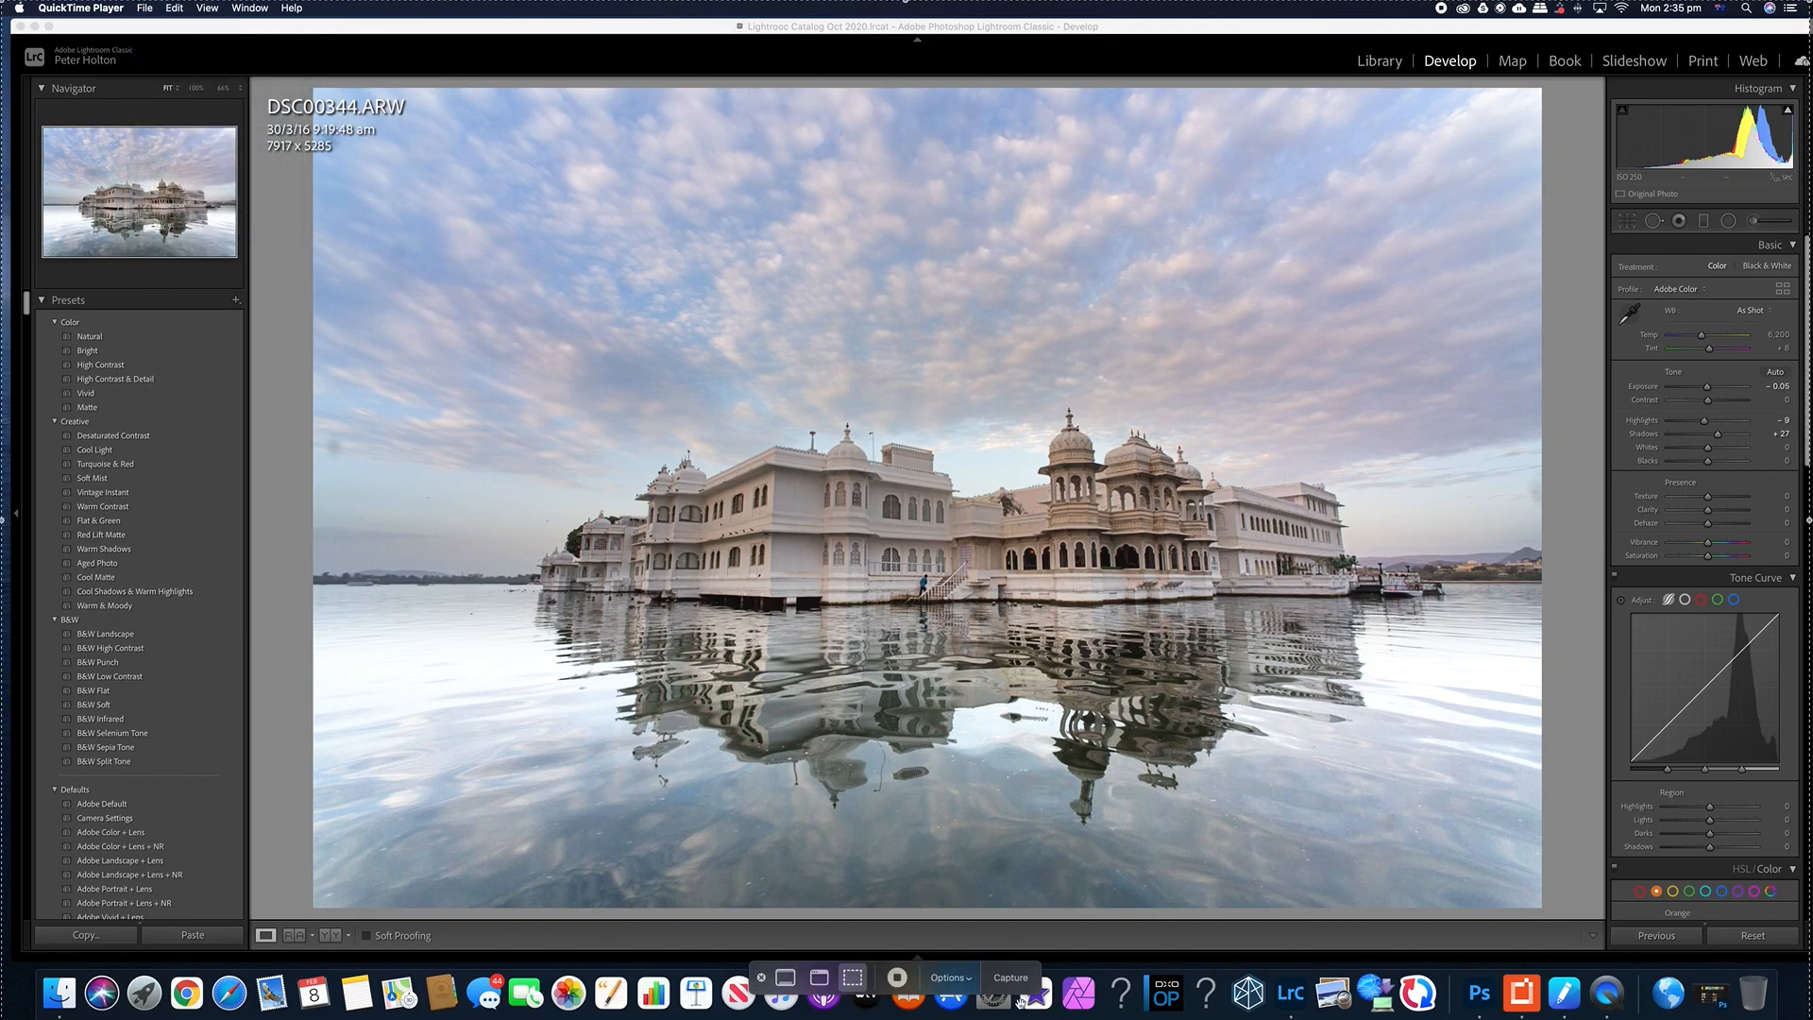